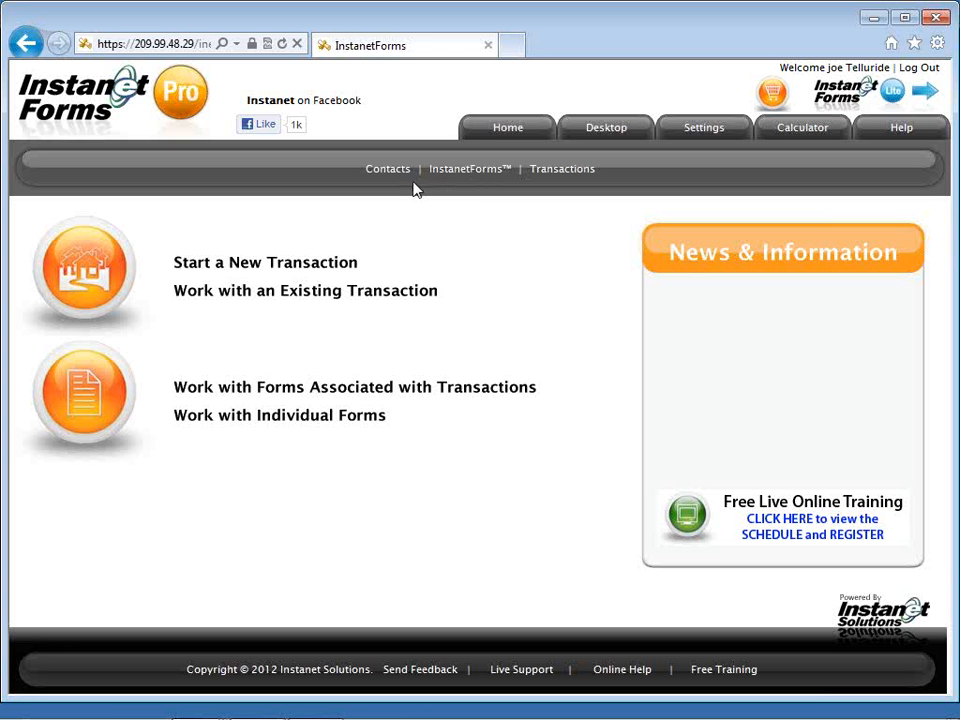
Open Sample Transaction from the Transactions list.
left_click(554, 172)
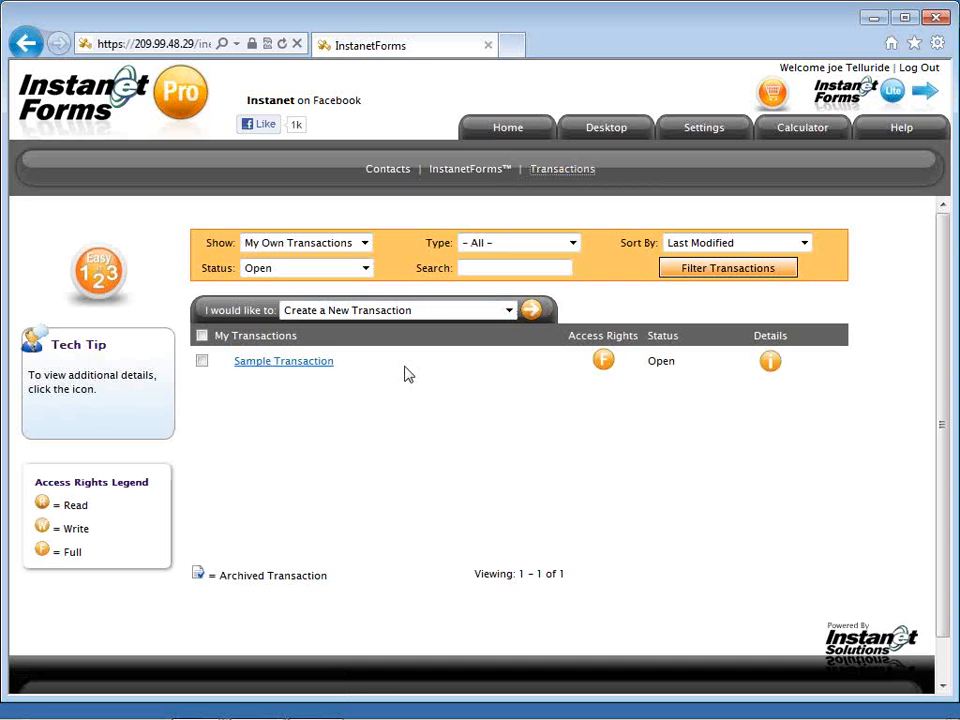
left_click(322, 366)
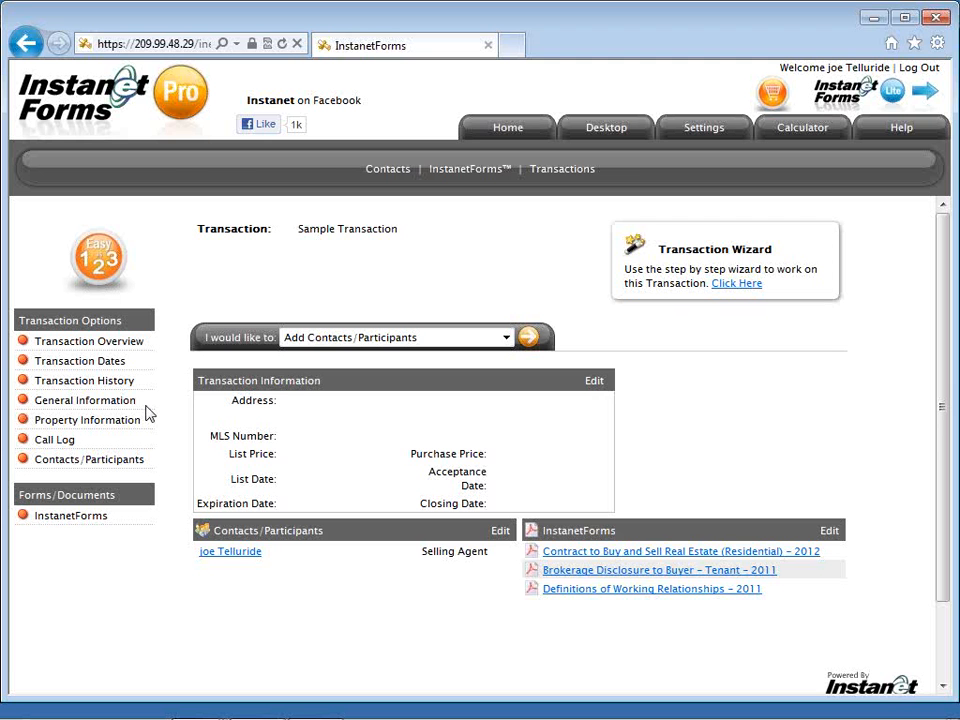
Switch to the other Internet Explorer window showing the fuller account's home page.
key("alt+Tab")
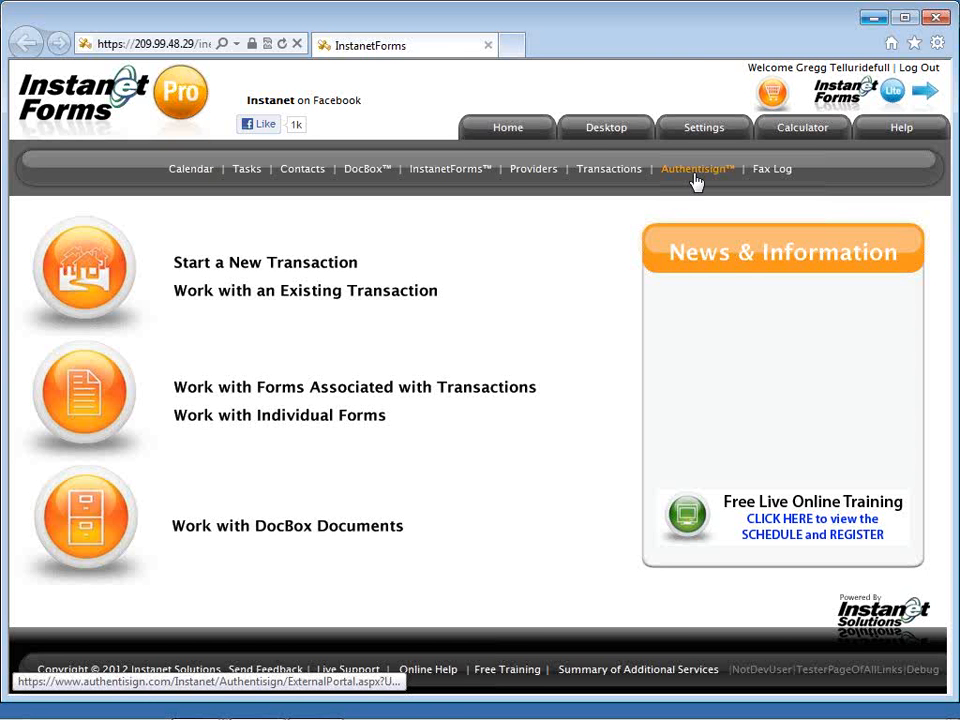
Show this account's transactions: Practice Test, LLC and the SFR buyer prospect.
left_click(619, 177)
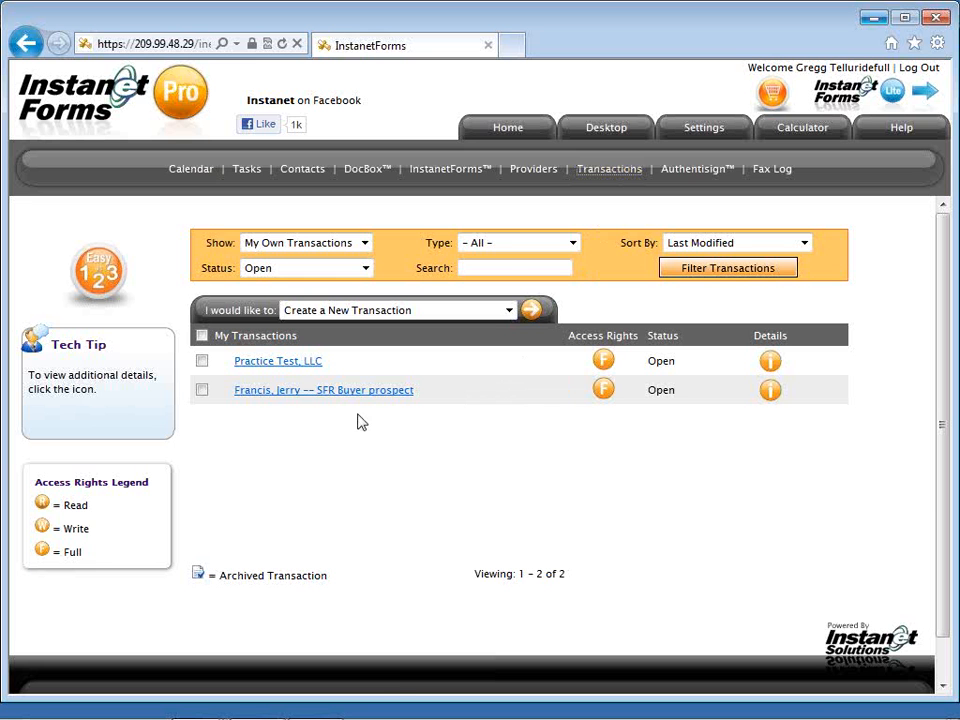
Open the Practice Test, LLC transaction overview.
left_click(310, 366)
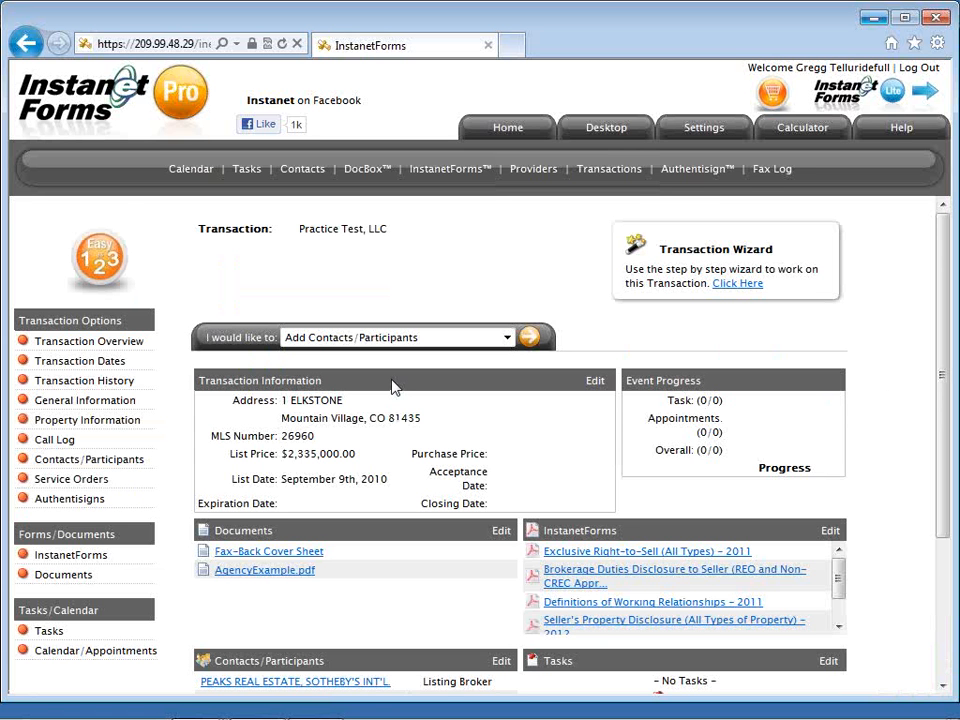
Scroll the Practice Test, LLC overview and expand the 'I would like to:' action list.
scroll(392, 388, "down", 2)
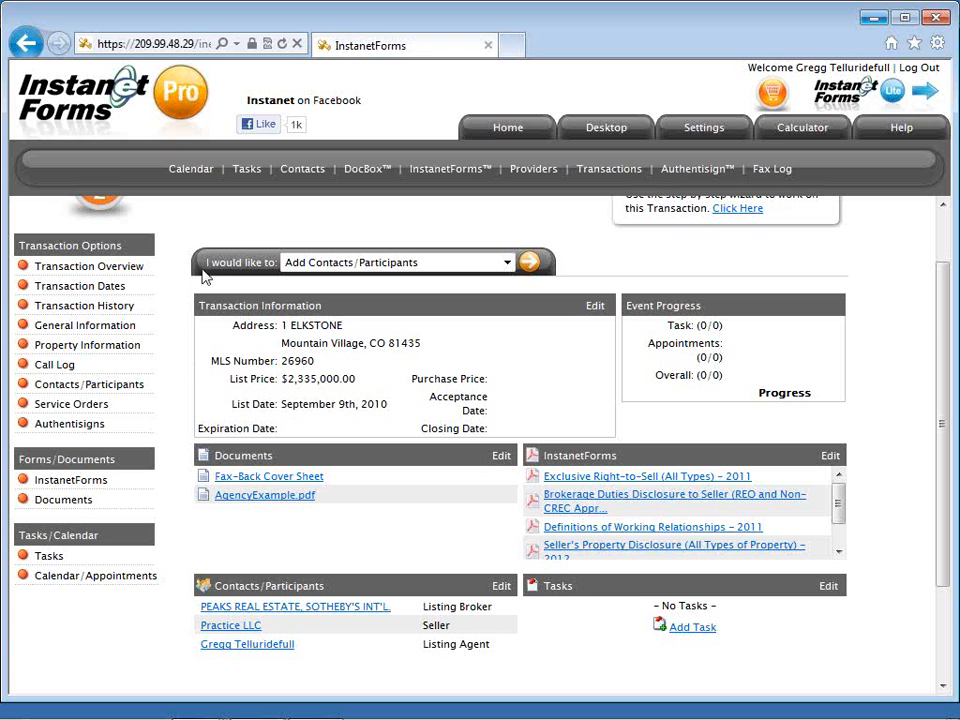
left_click_drag(208, 266, 267, 283)
left_click(253, 279)
left_click(439, 266)
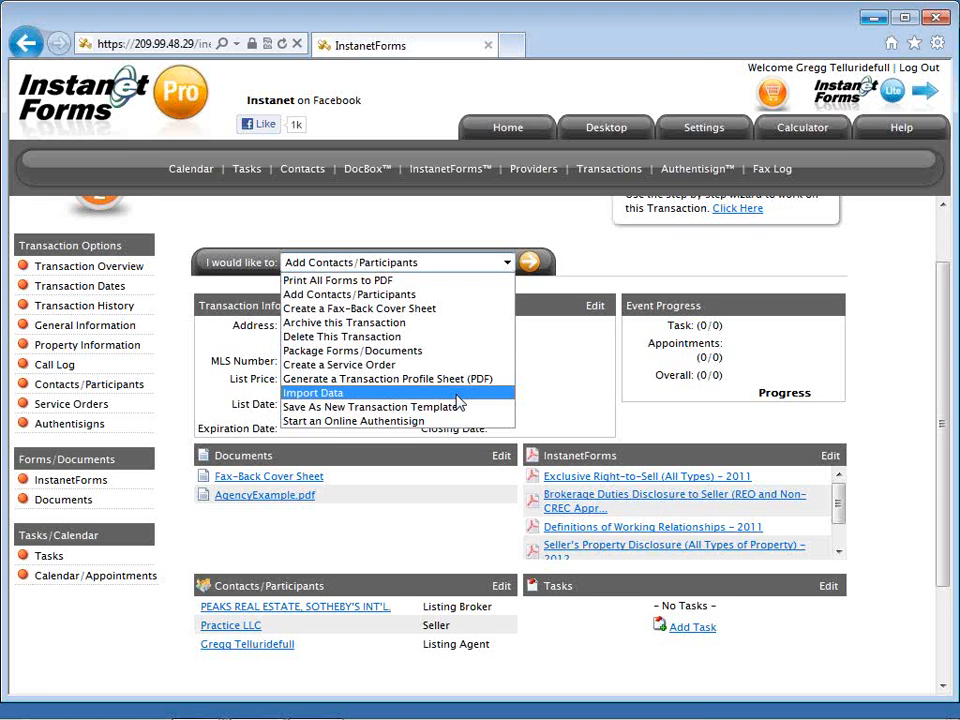
Collapse the action list, leaving Add Contacts/Participants selected.
left_click(584, 270)
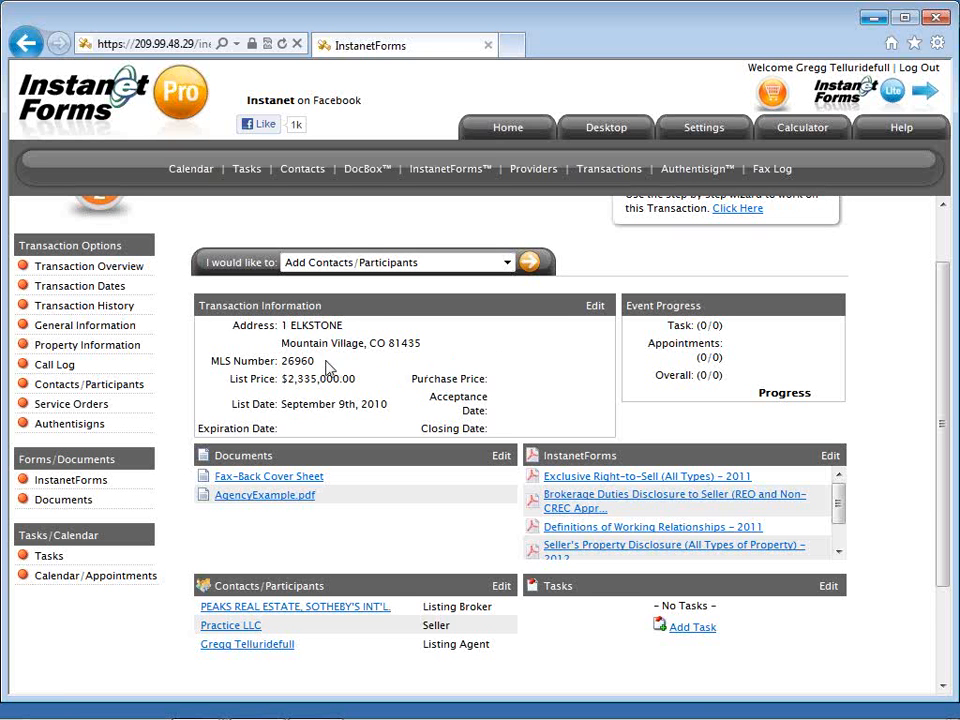
Copy the MLS number 26960 to the clipboard.
left_click_drag(320, 366, 283, 365)
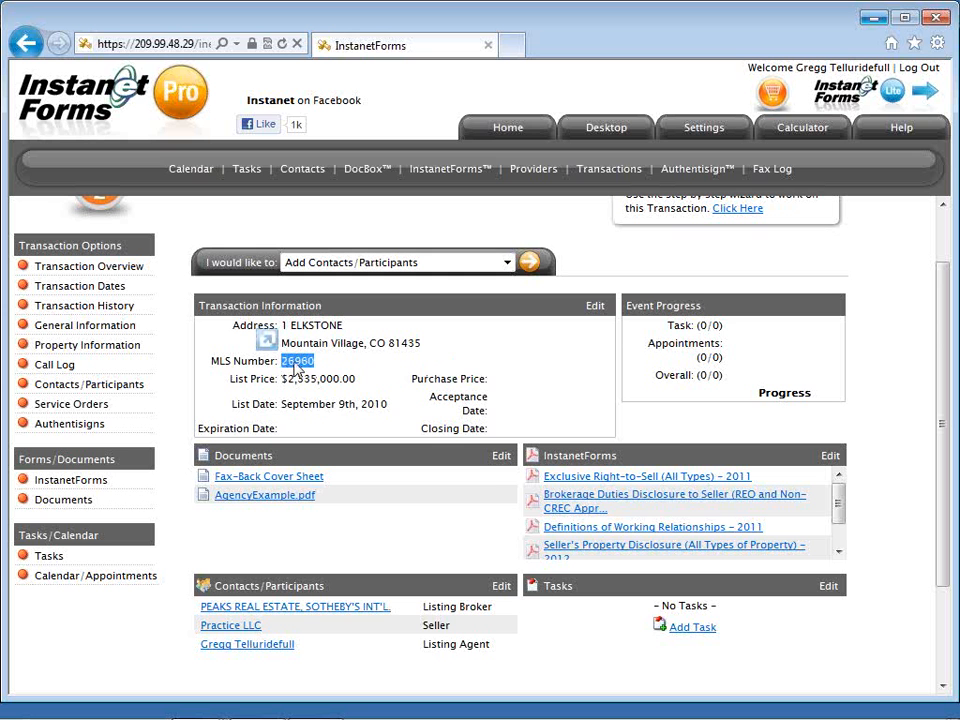
right_click(304, 367)
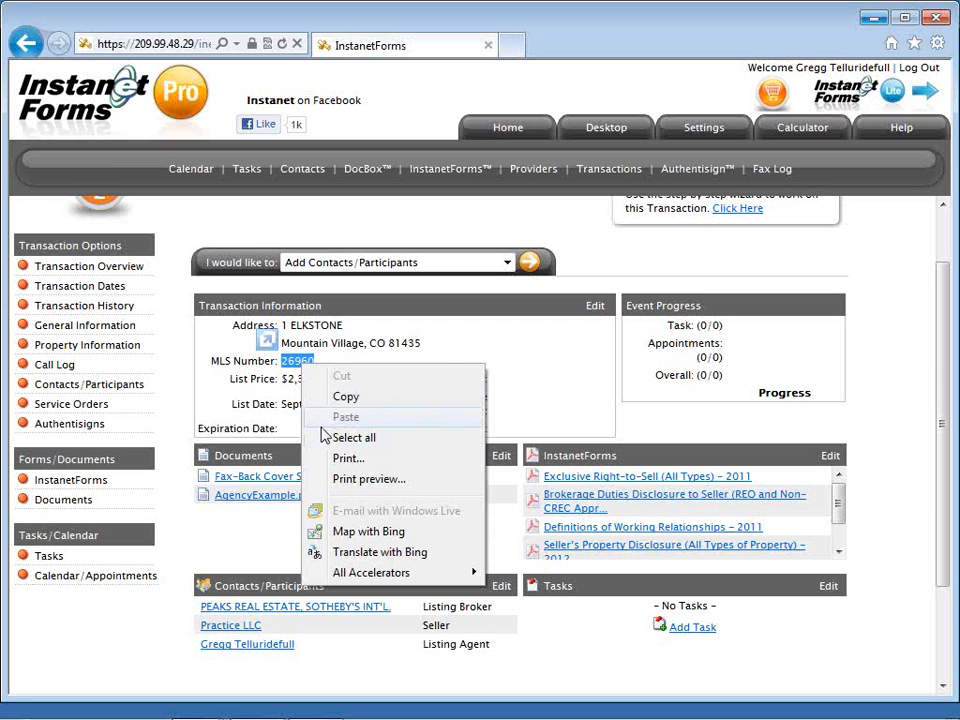
left_click(340, 398)
left_click(606, 269)
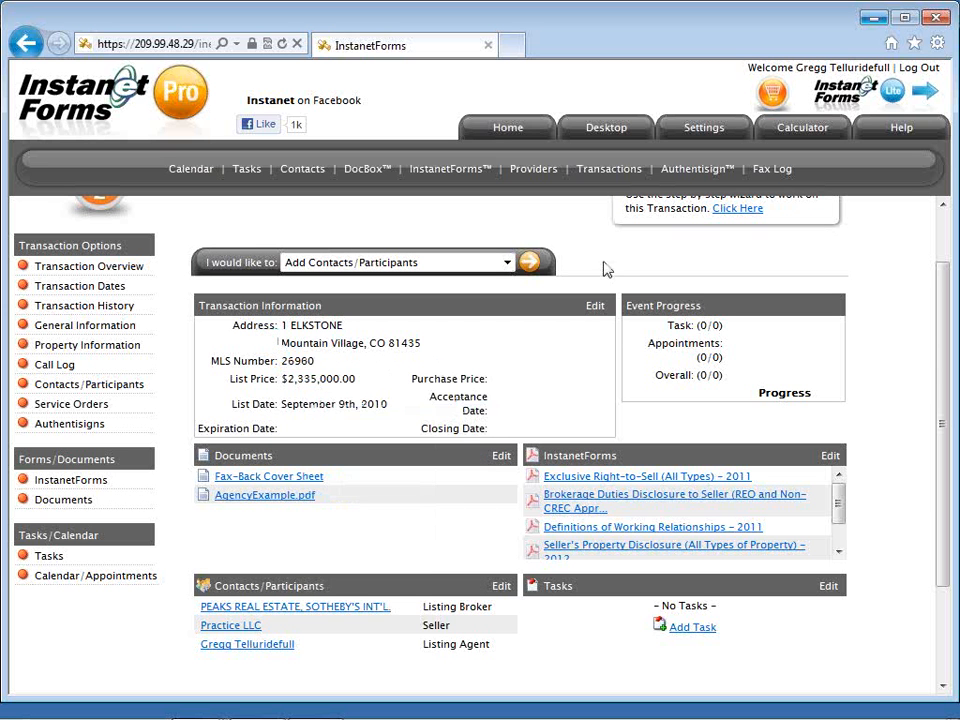
Run 'Create a New Transaction' from the Transactions page's action list.
left_click(603, 177)
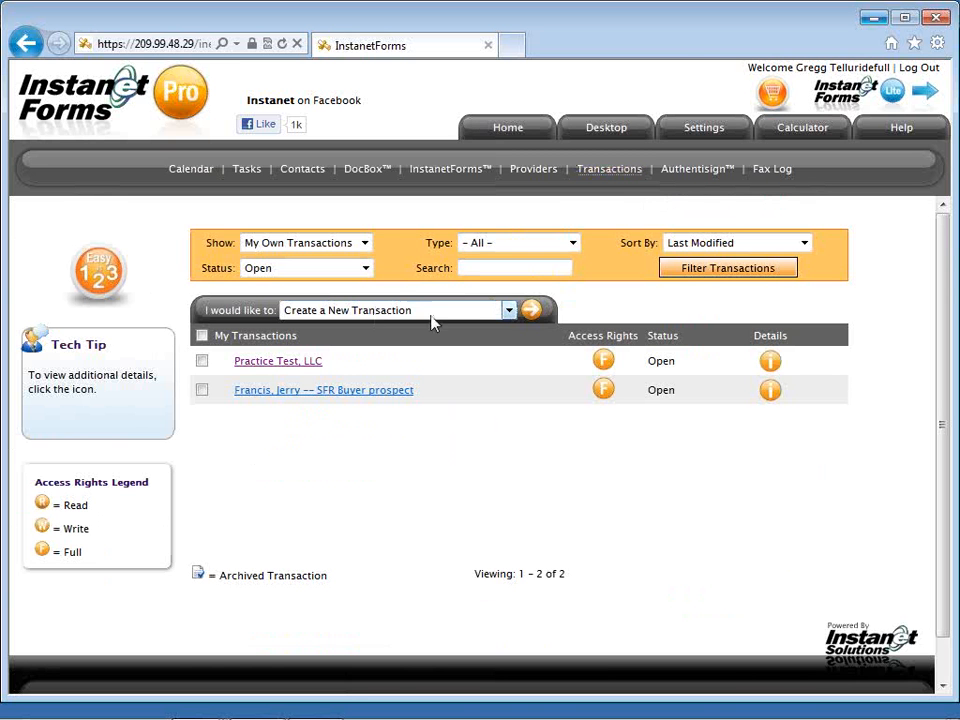
left_click(497, 318)
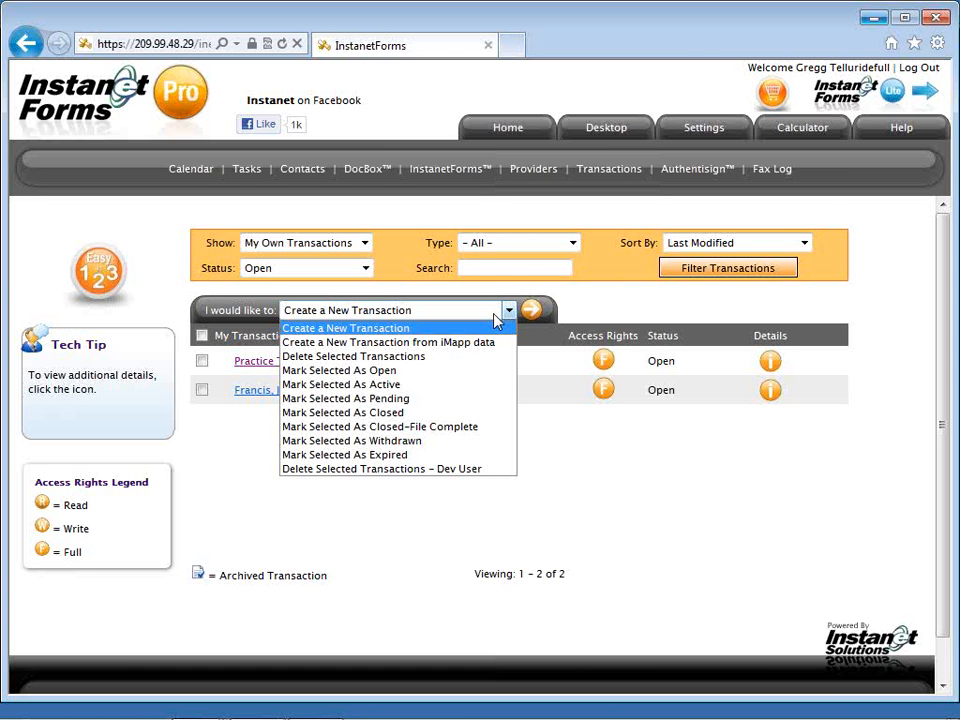
left_click(494, 314)
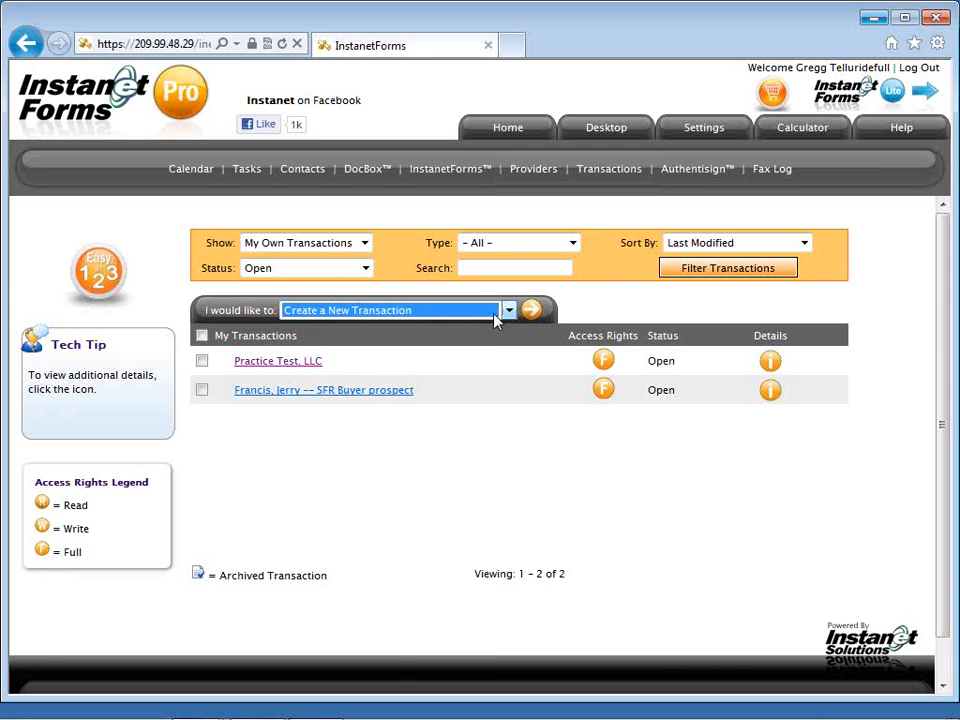
left_click(536, 320)
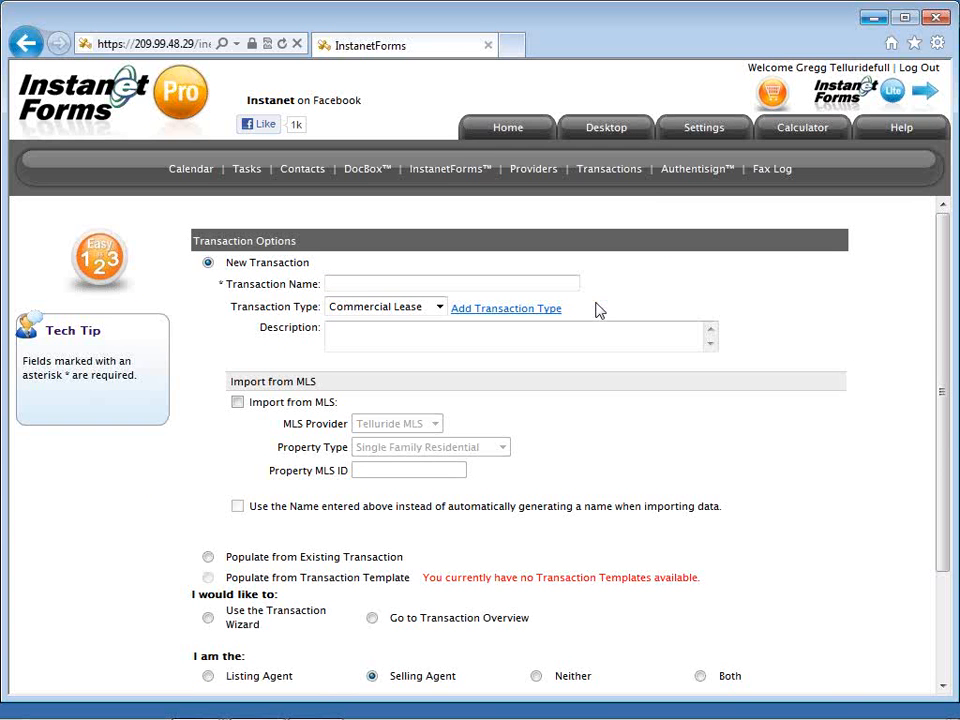
Name the new transaction with the buyers' names followed by ' -- SFR Buyer'.
left_click(569, 284)
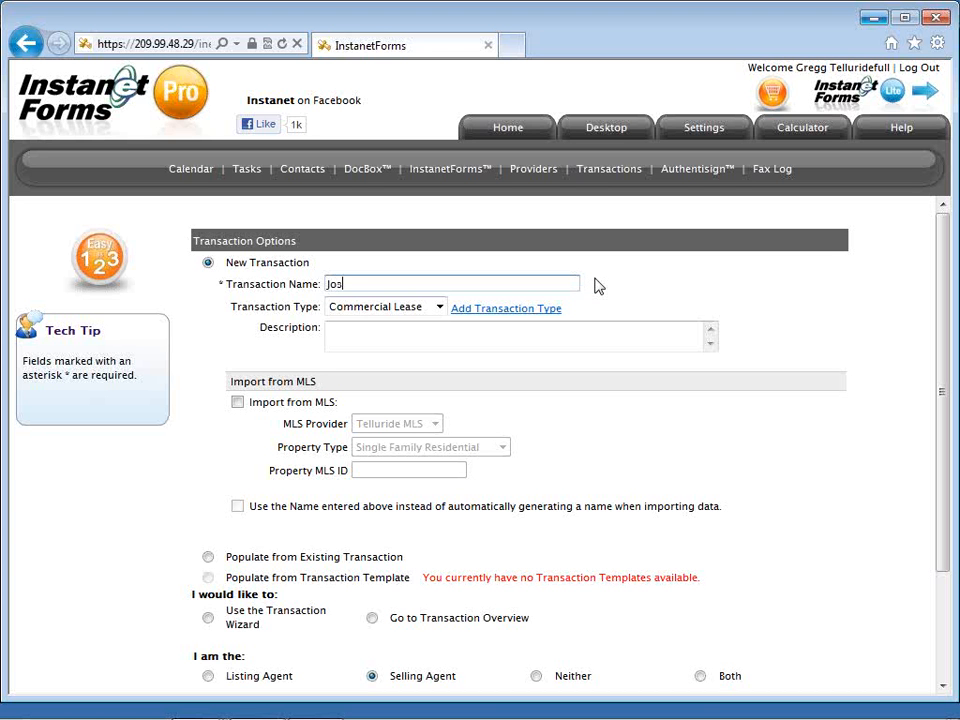
type(" --")
type(" SFR")
type(" Buyer")
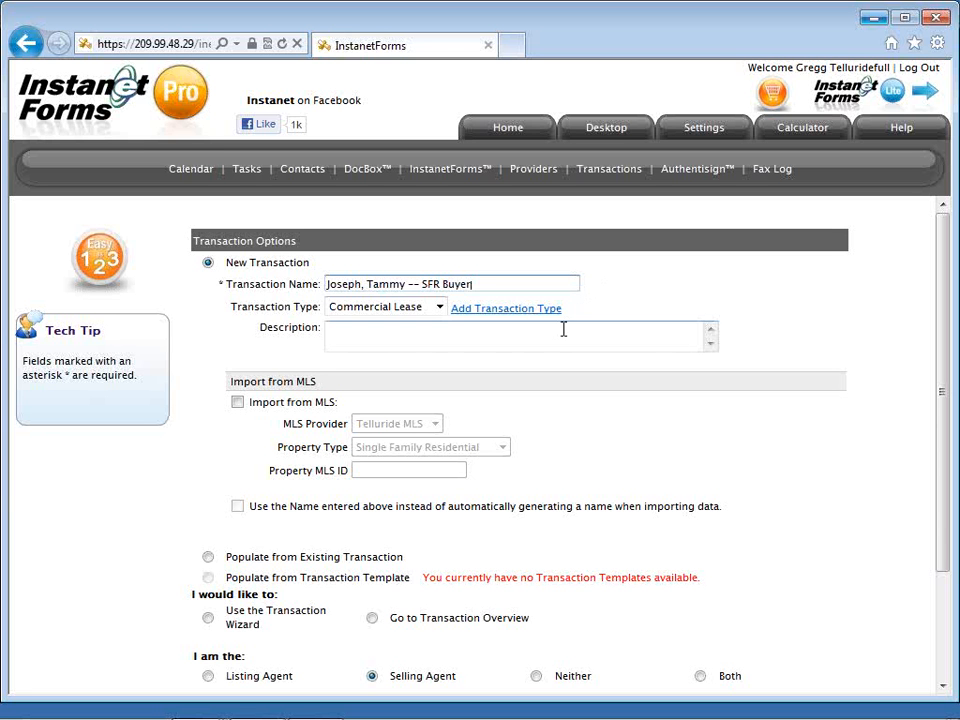
left_click(440, 309)
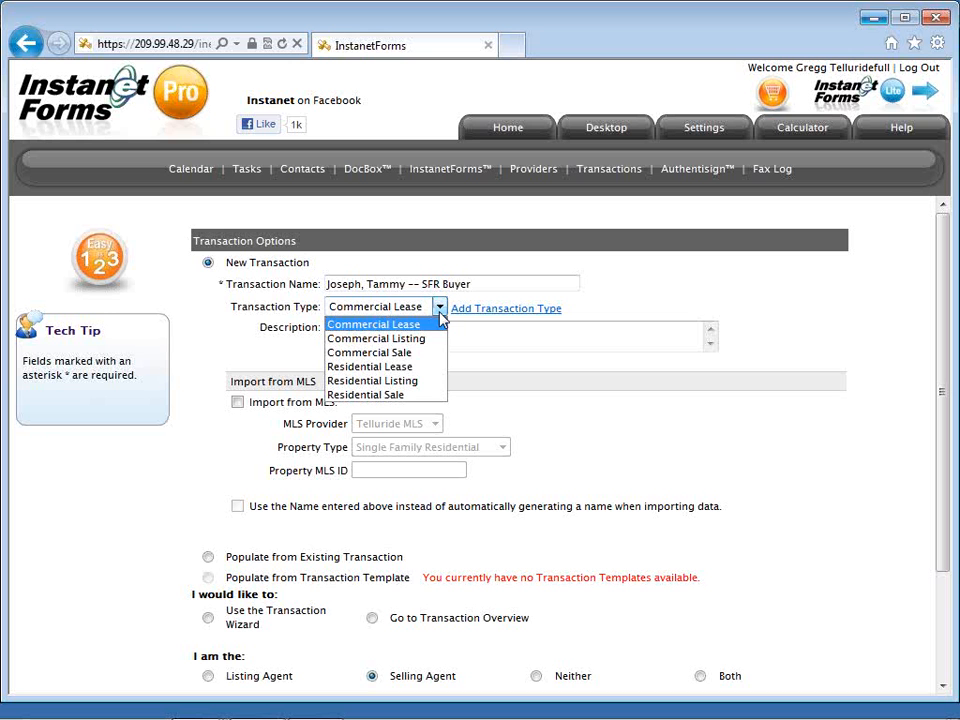
left_click(432, 396)
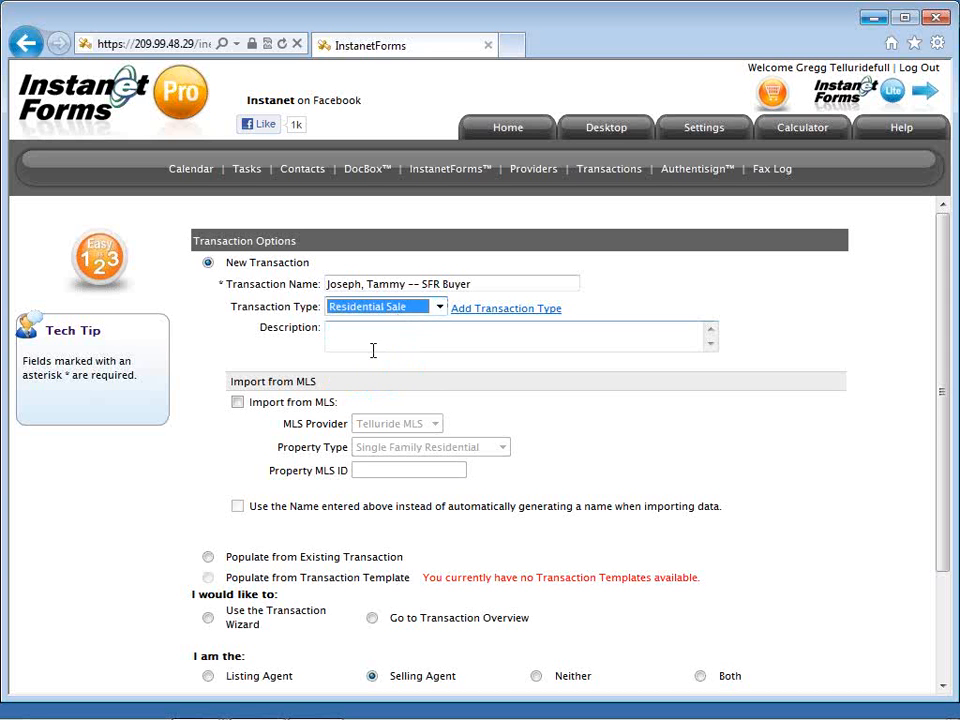
left_click(315, 360)
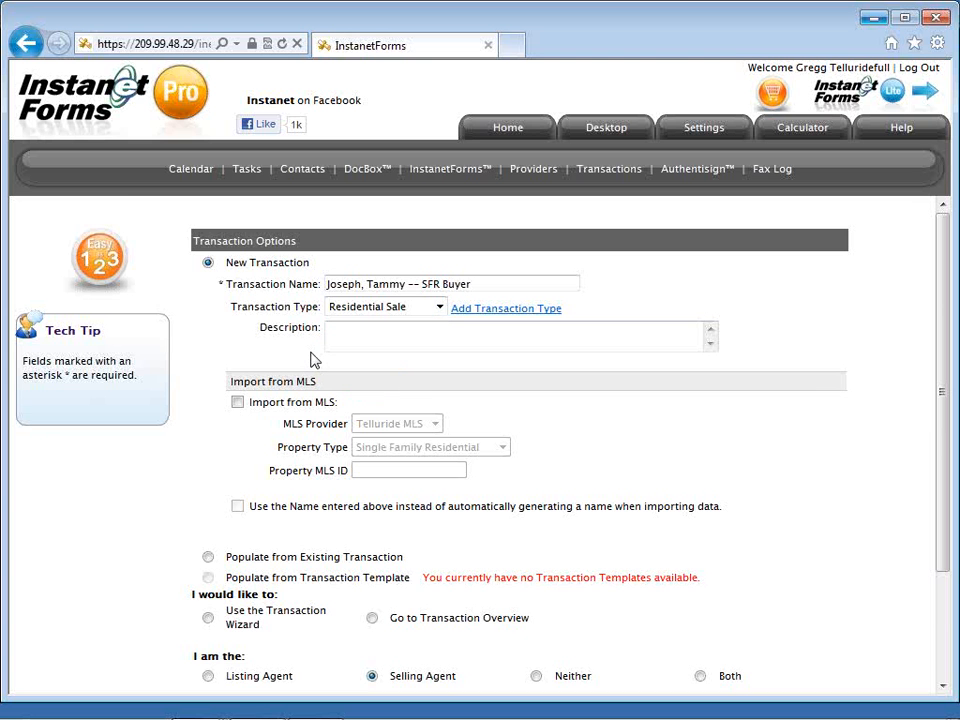
scroll(315, 360, "down", 1)
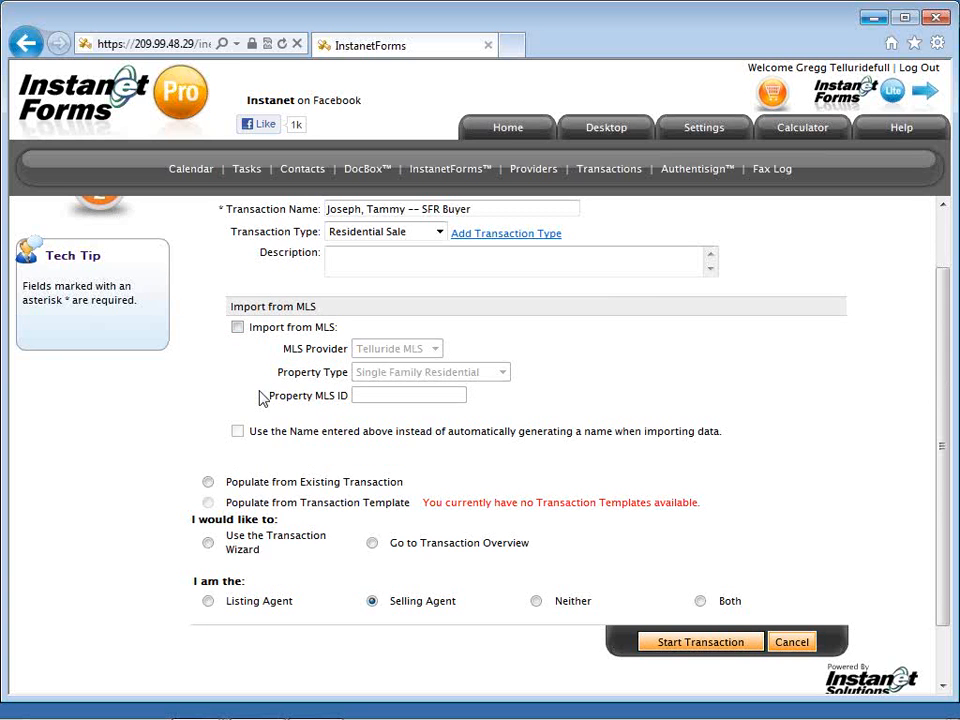
scroll(262, 398, "down", 2)
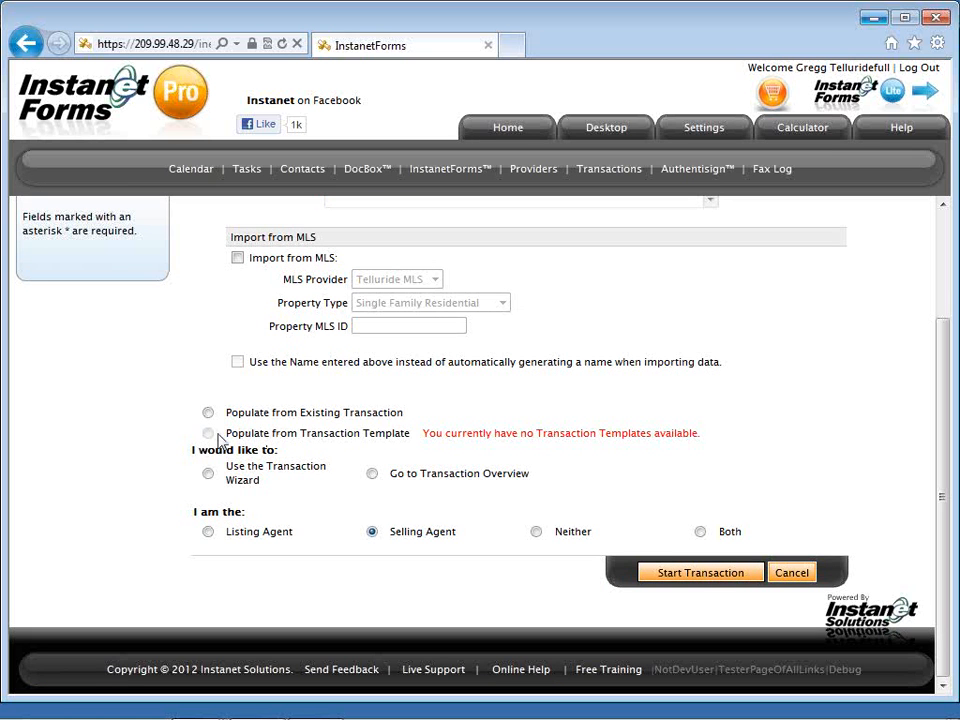
left_click_drag(227, 435, 388, 444)
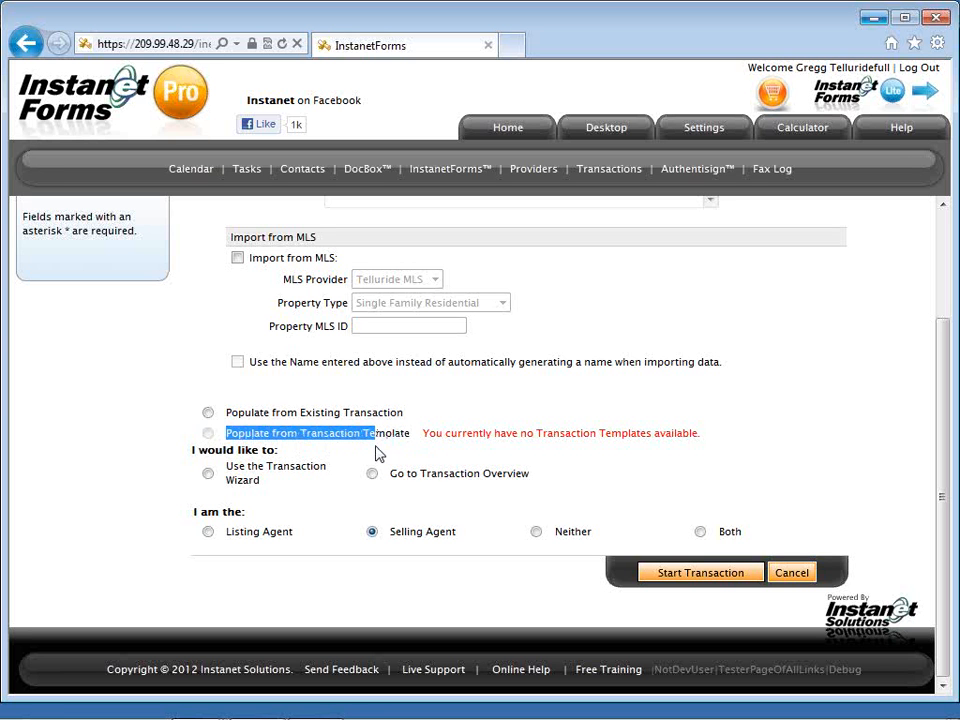
left_click(378, 452)
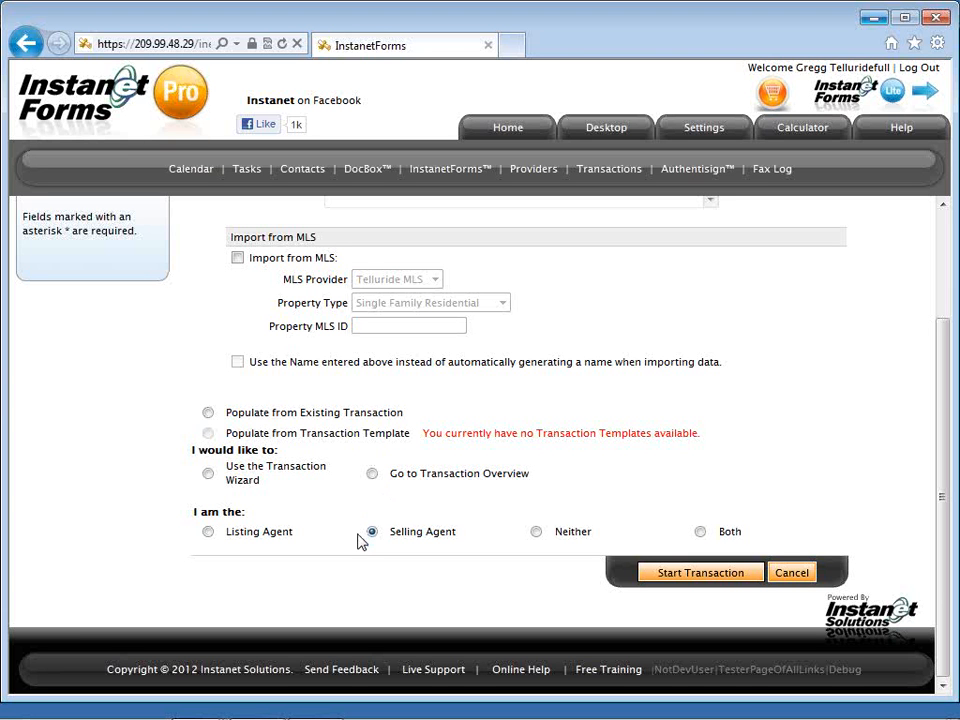
Select 'Use the Transaction Wizard' to continue setting up the new transaction.
left_click(210, 477)
Start the transaction and set the Transaction Wizard help message to never show again.
left_click(668, 578)
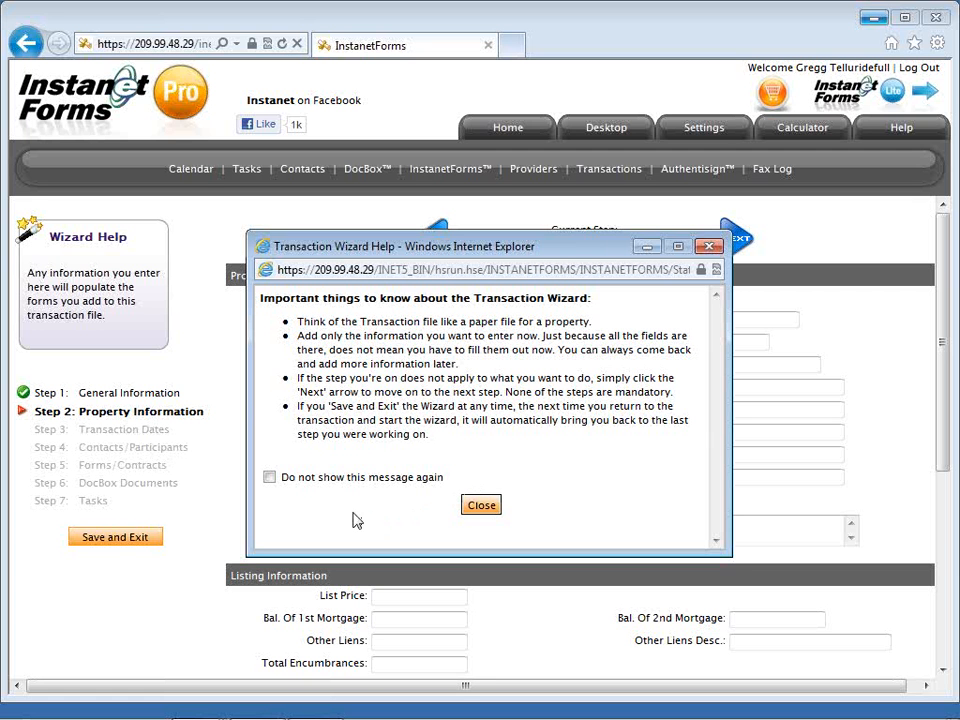
left_click(270, 479)
Close the wizard help and skip the blank Property Information step to Transaction Dates.
left_click(479, 508)
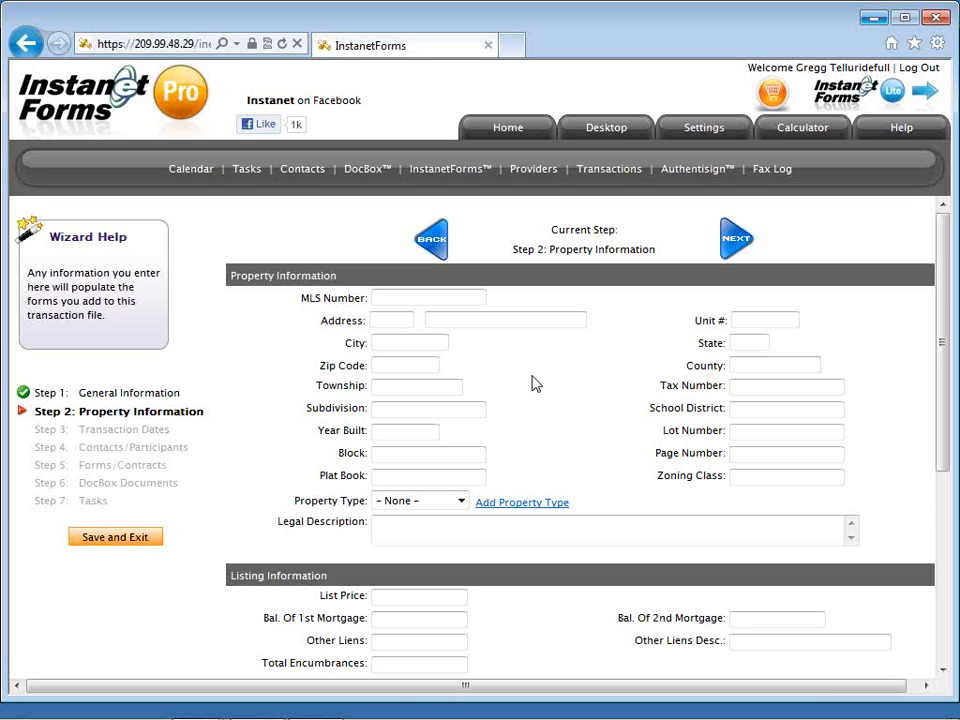
left_click(724, 258)
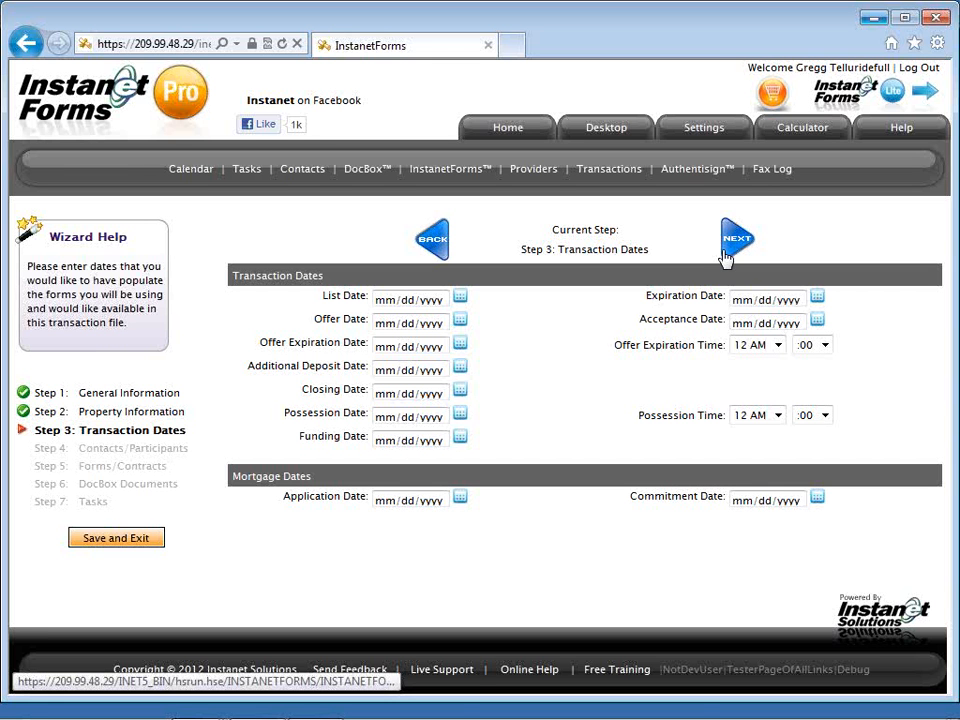
Pick April 5, 2012 as the closing date and continue to Contacts/Participants.
left_click(460, 394)
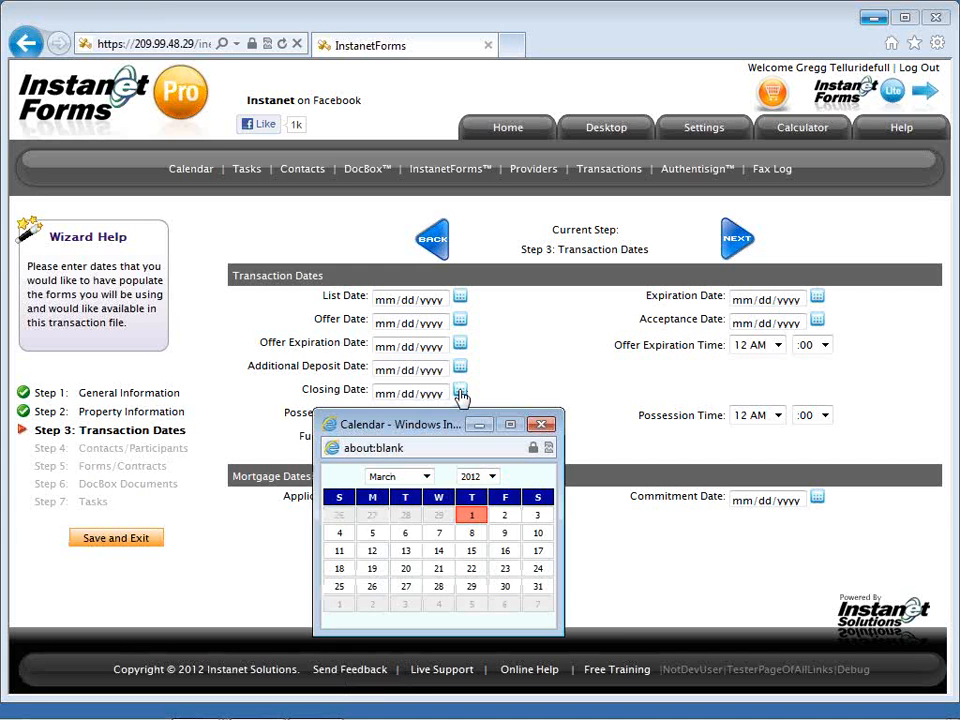
left_click(474, 607)
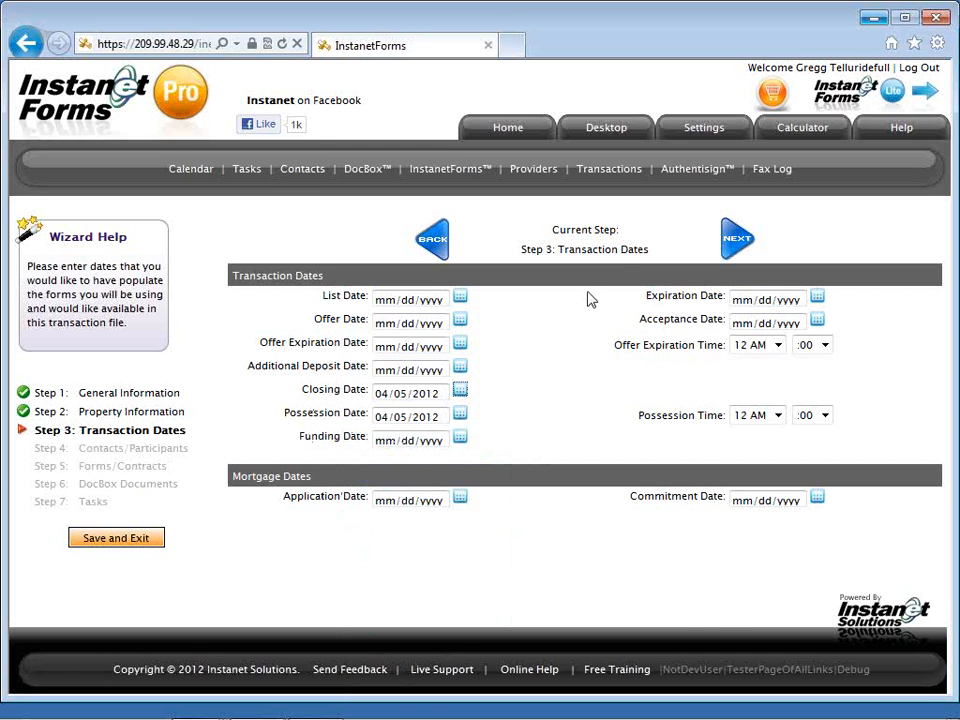
left_click(733, 241)
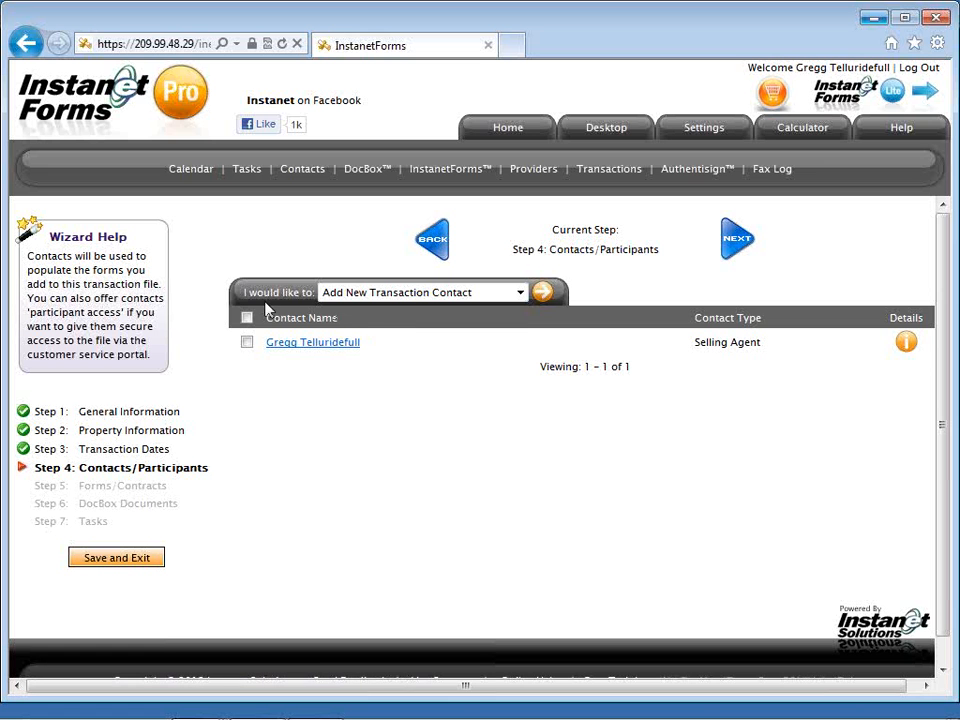
Run Add New Transaction Contact and set the contact type to Buyer.
left_click(405, 295)
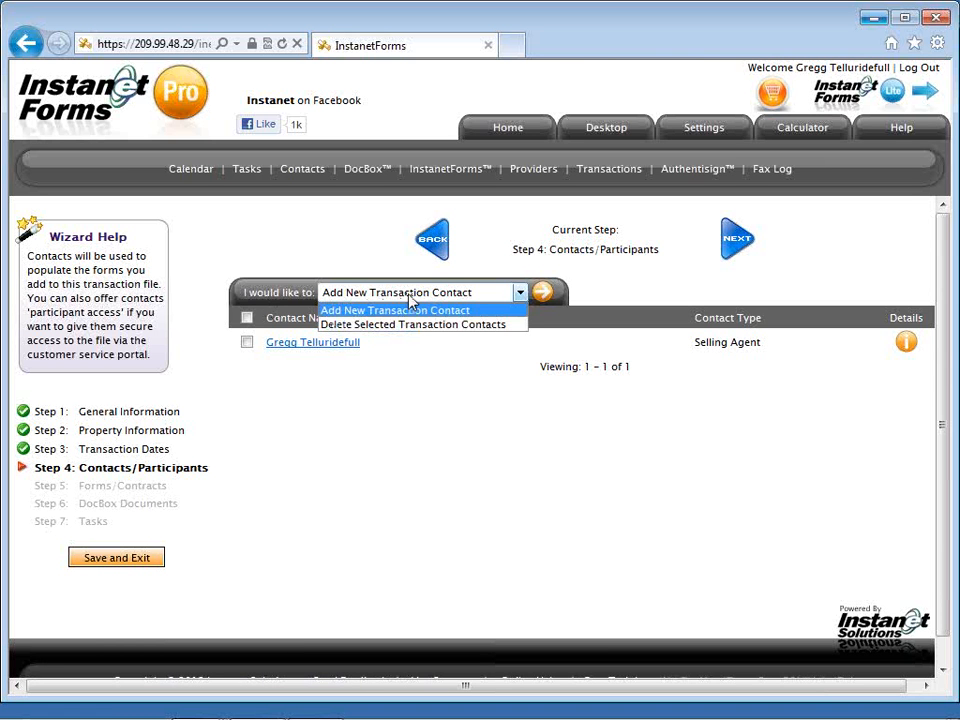
left_click(410, 309)
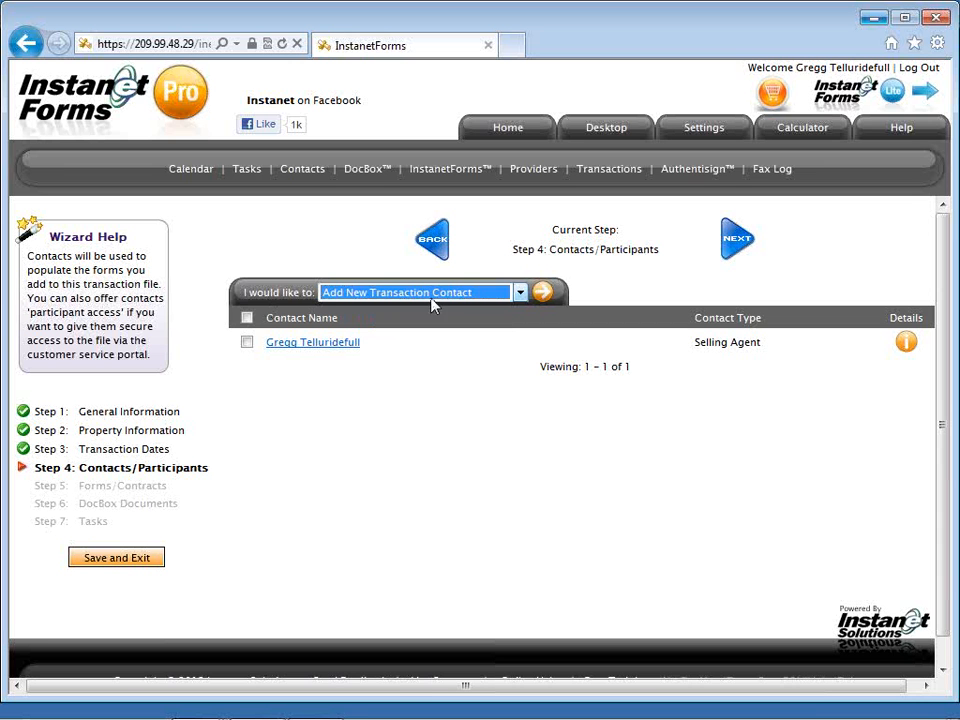
left_click(541, 294)
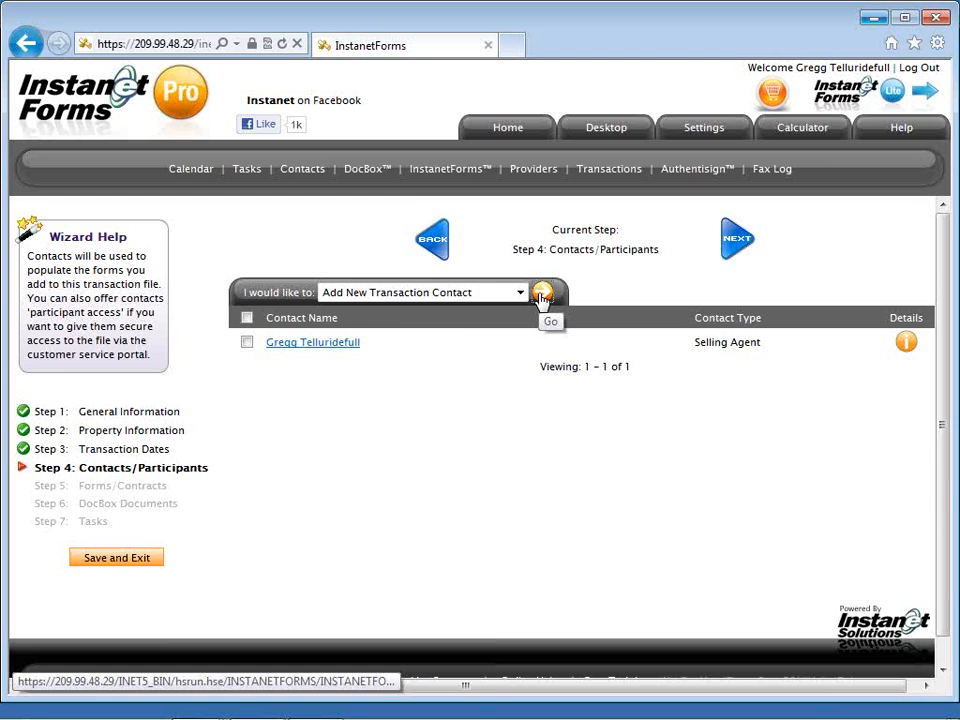
left_click(519, 317)
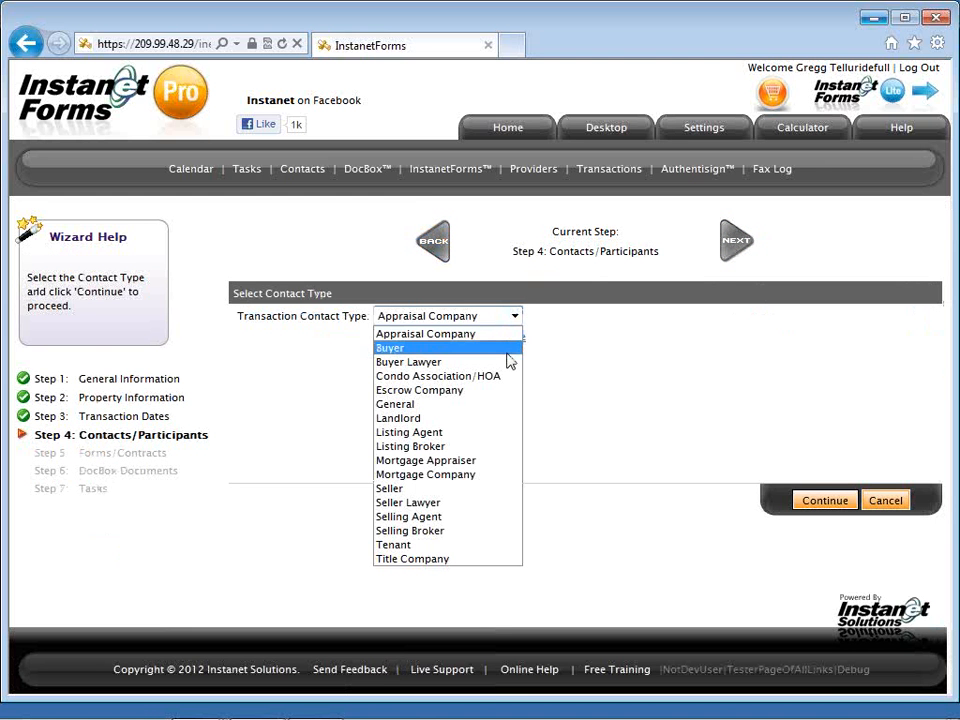
left_click(508, 350)
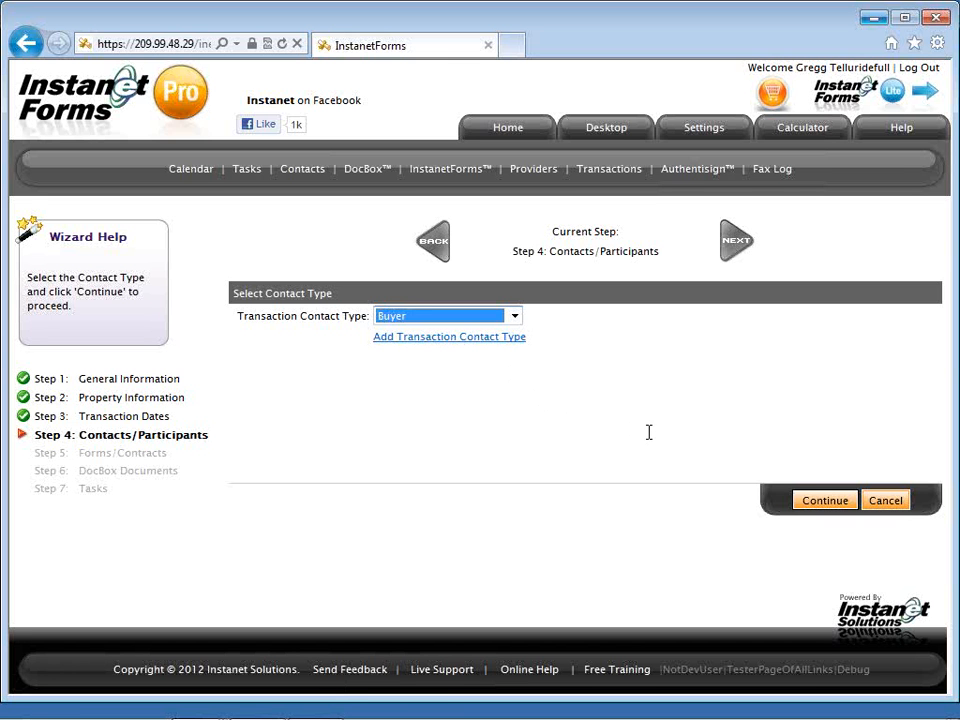
Enter the buyer's first and last name and cell number.
left_click(800, 499)
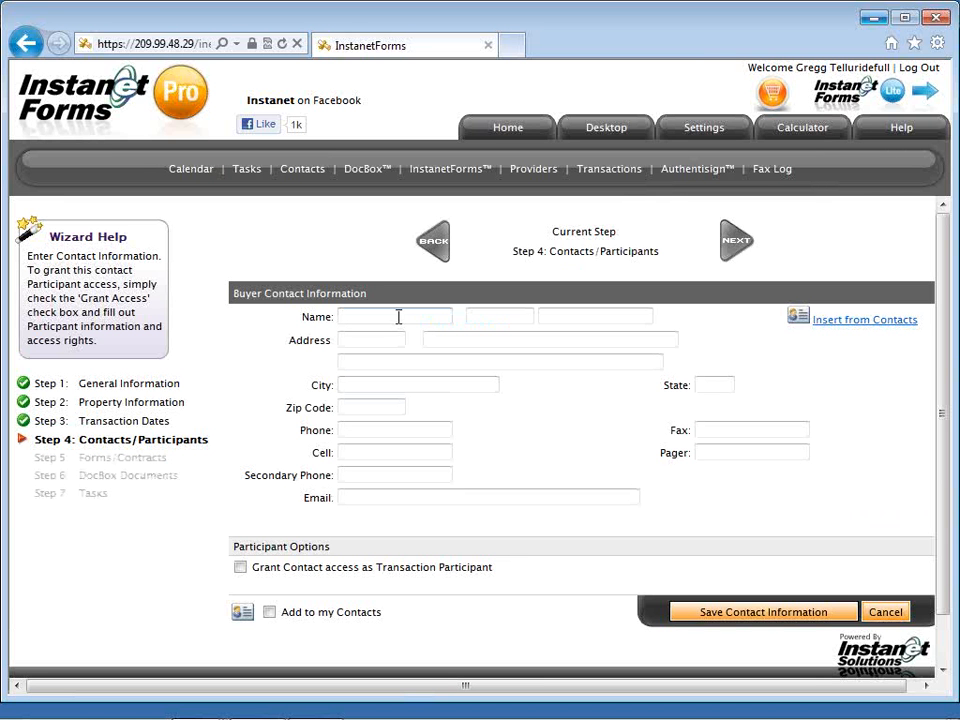
key("Tab")
key("Tab")
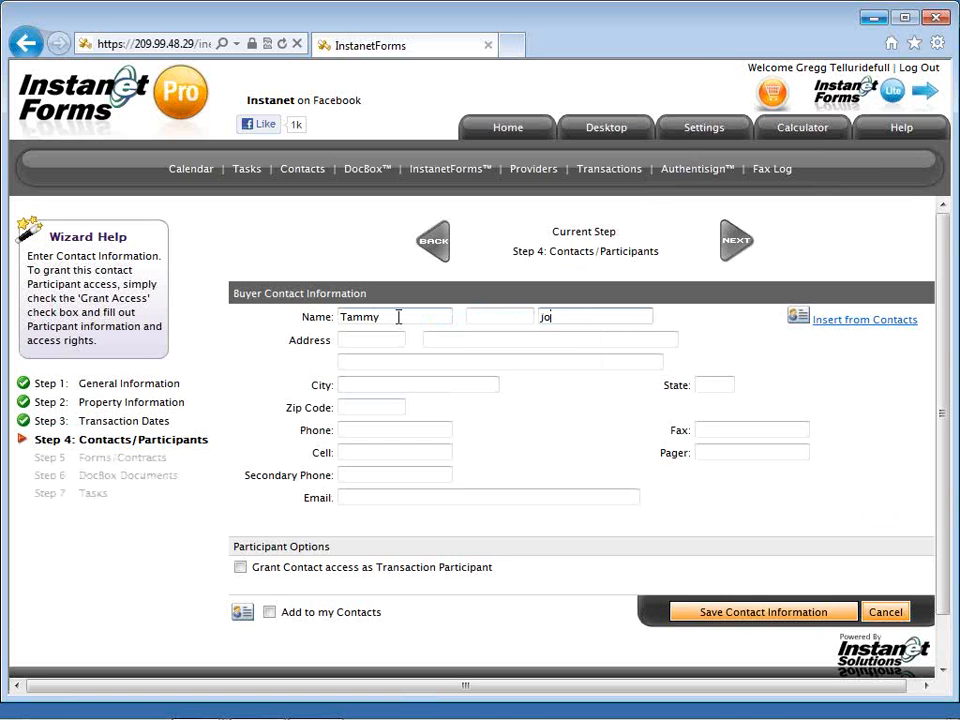
left_click(392, 453)
left_click(403, 457)
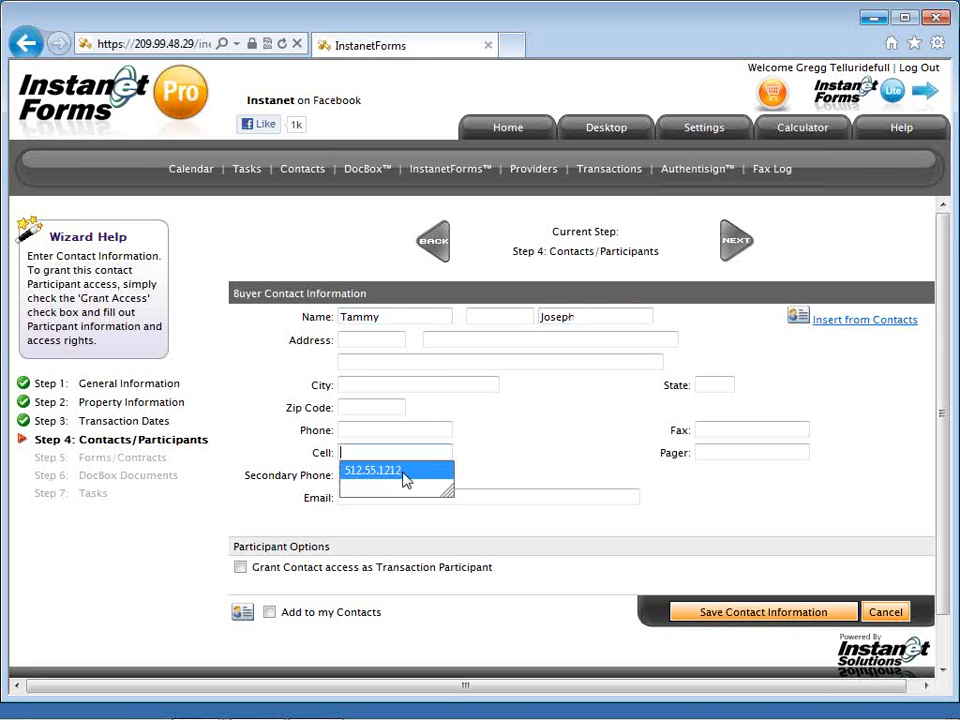
left_click(394, 470)
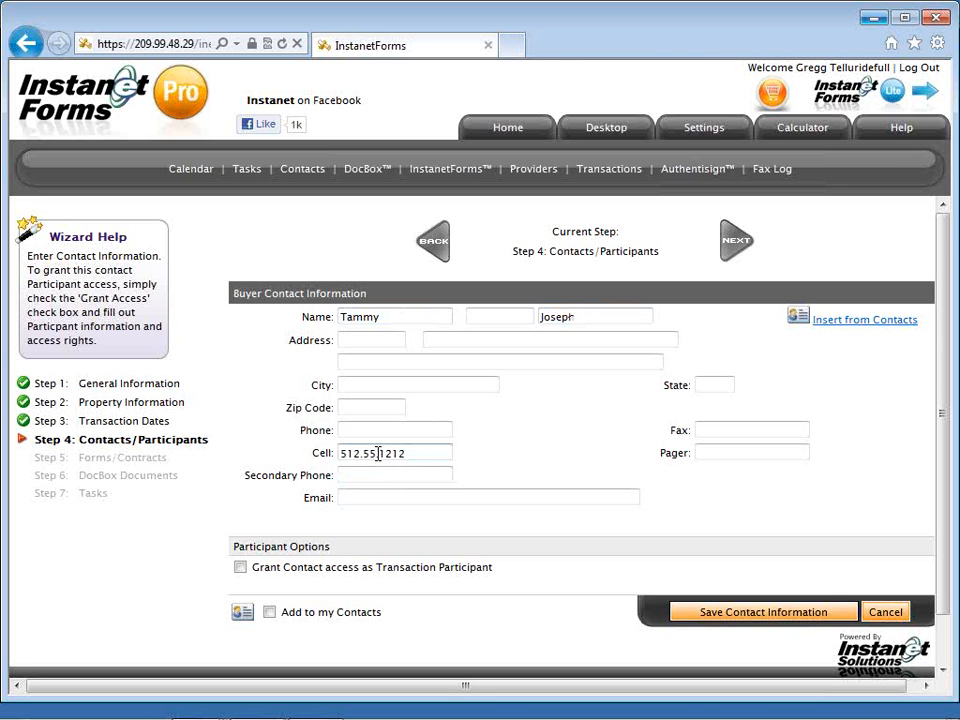
left_click(371, 453)
type("5")
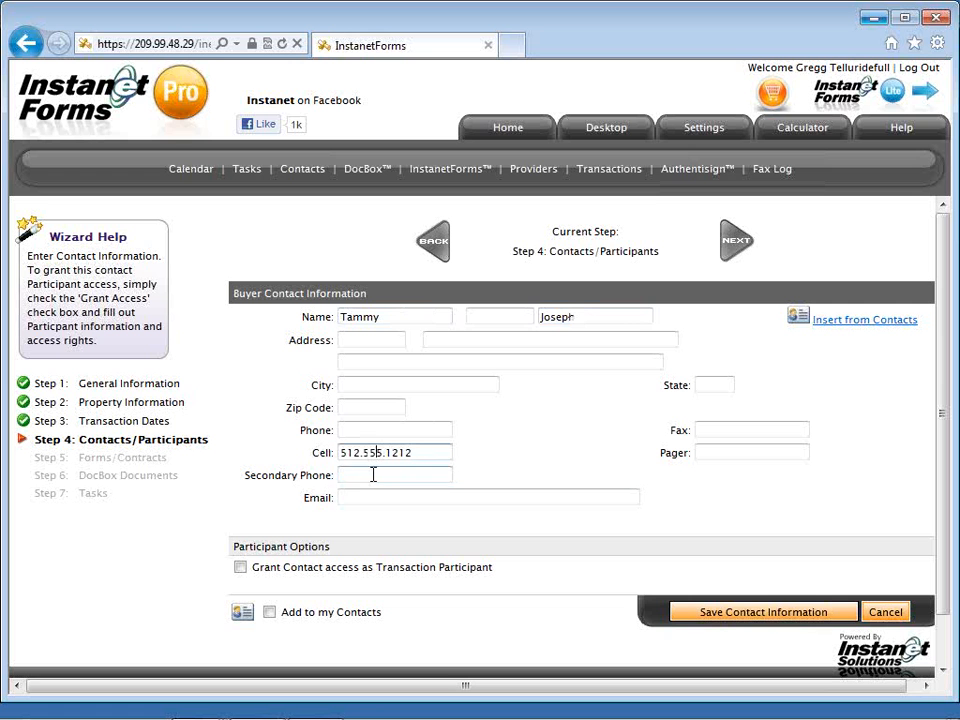
Fill in the buyer's e-mail, tick Add to my Contacts, and save the contact information.
left_click(372, 497)
type("a")
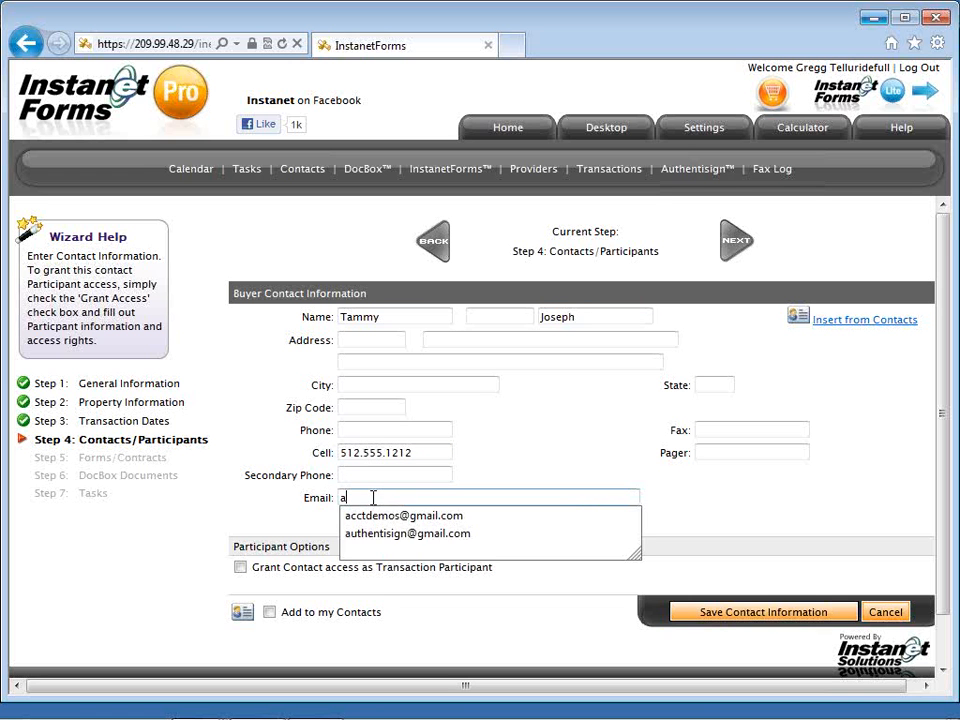
left_click(376, 534)
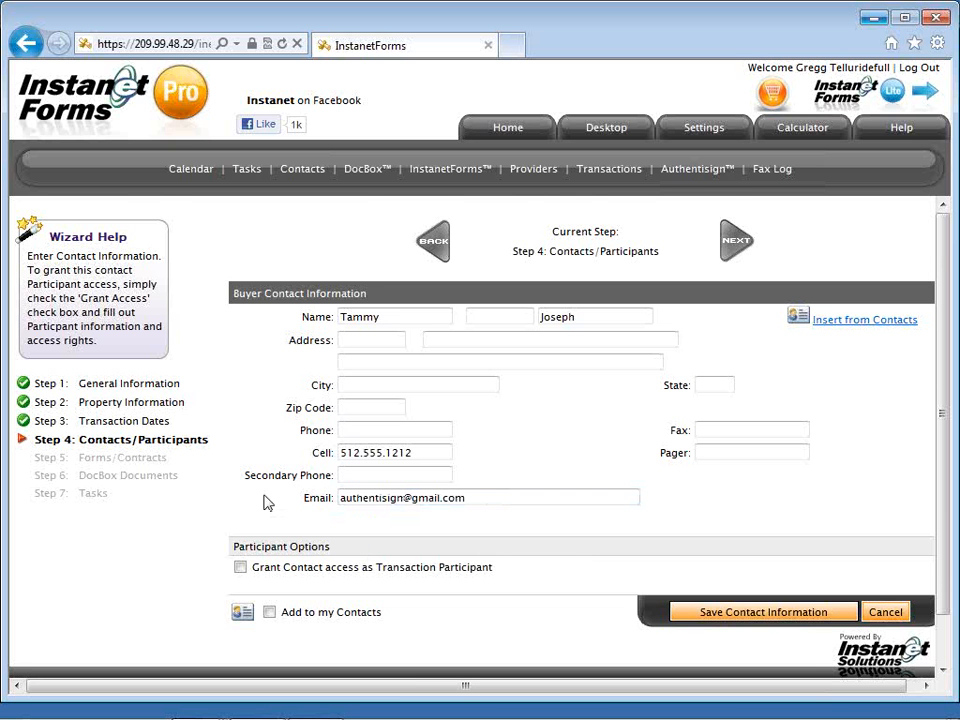
scroll(265, 502, "down", 1)
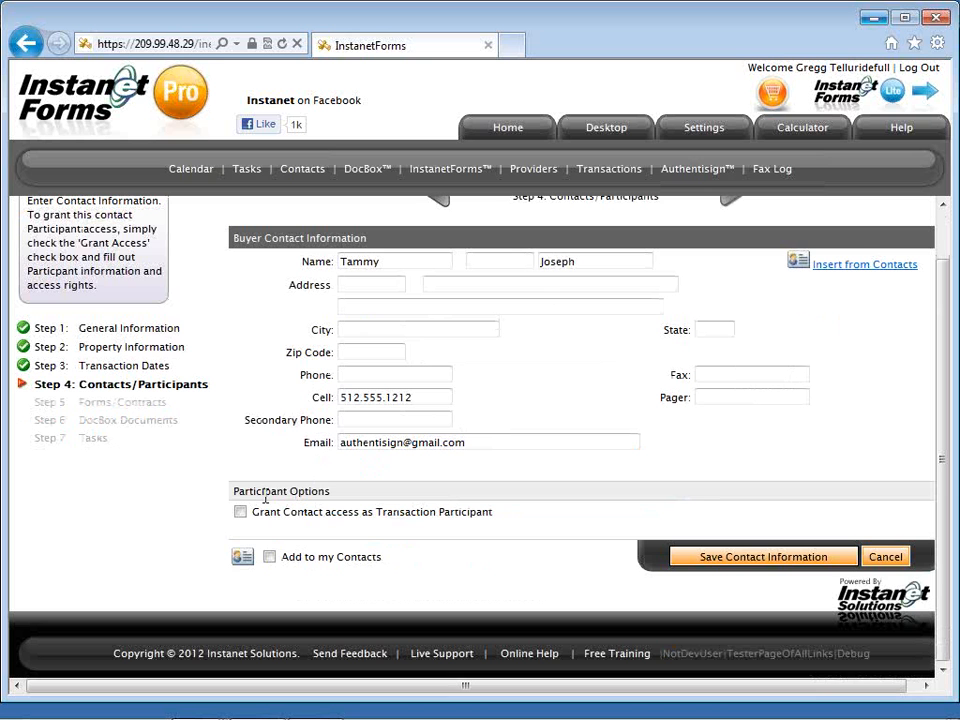
left_click(270, 559)
left_click(685, 568)
left_click(702, 560)
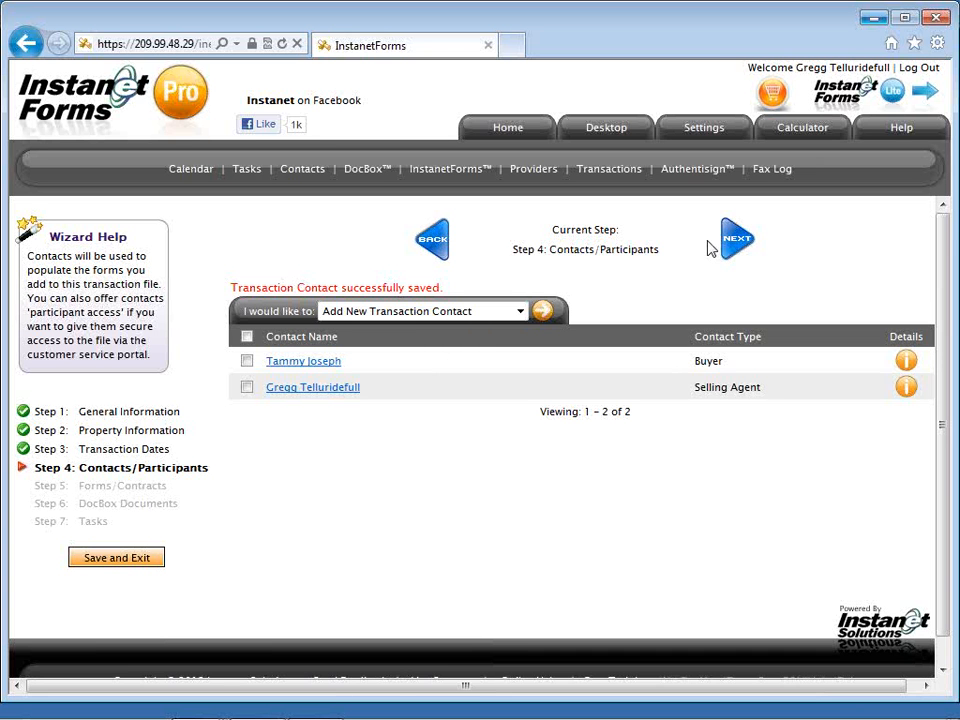
Advance from Step 4 Contacts/Participants to the Step 5 Import Forms/Contracts page.
left_click(731, 248)
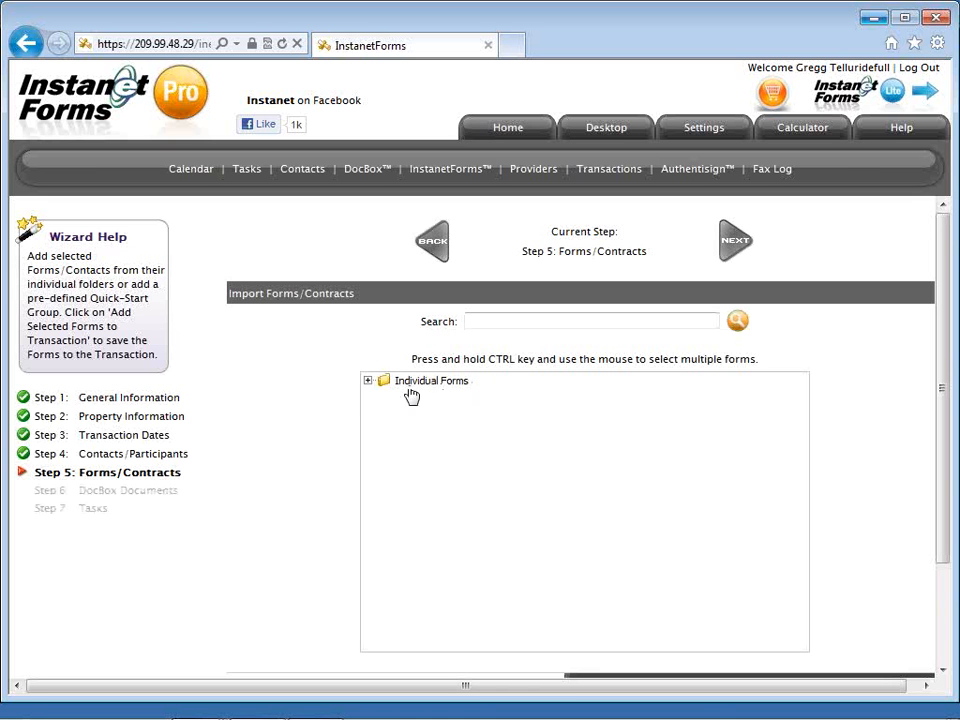
Select the Residential 2012 contract, Brokerage Disclosure to Buyer - Tenant and Definitions of Working Relationships, then add them.
left_click(368, 381)
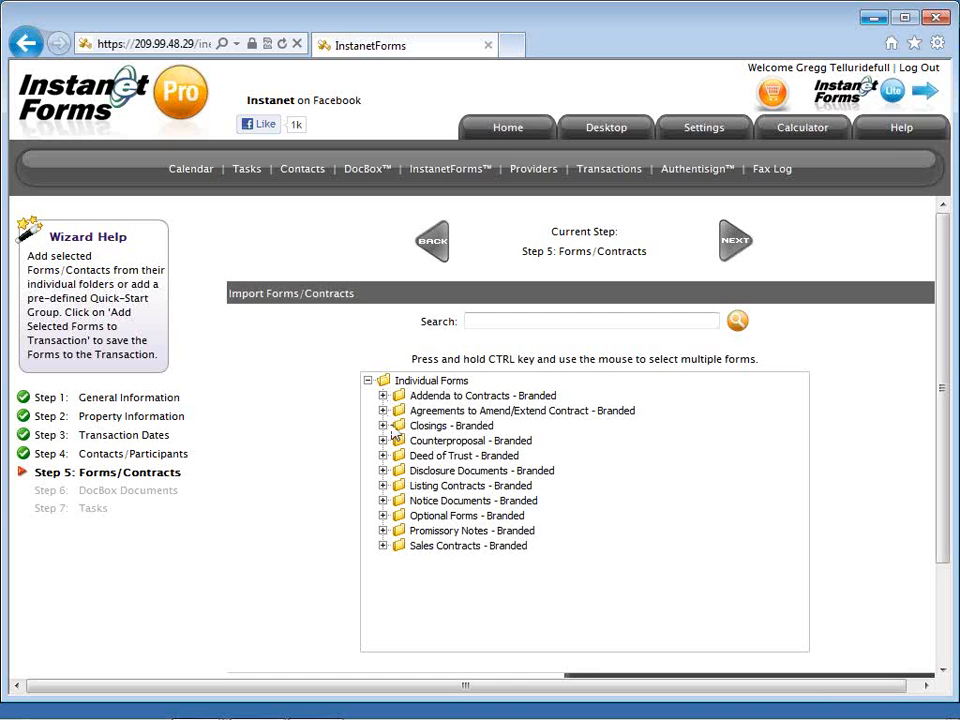
left_click(383, 546)
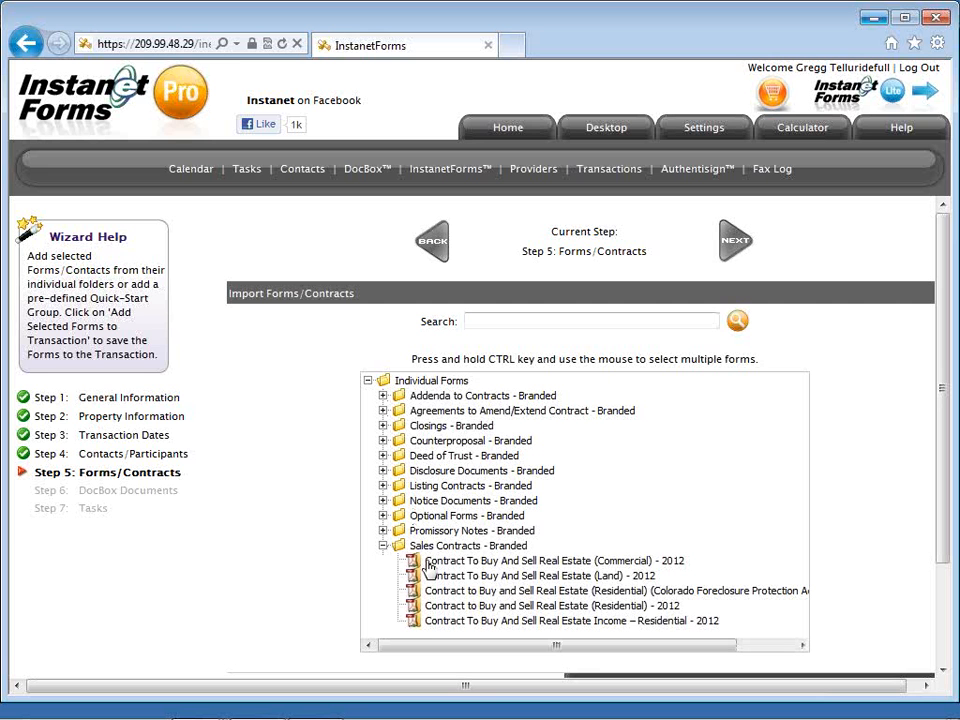
left_click(476, 606)
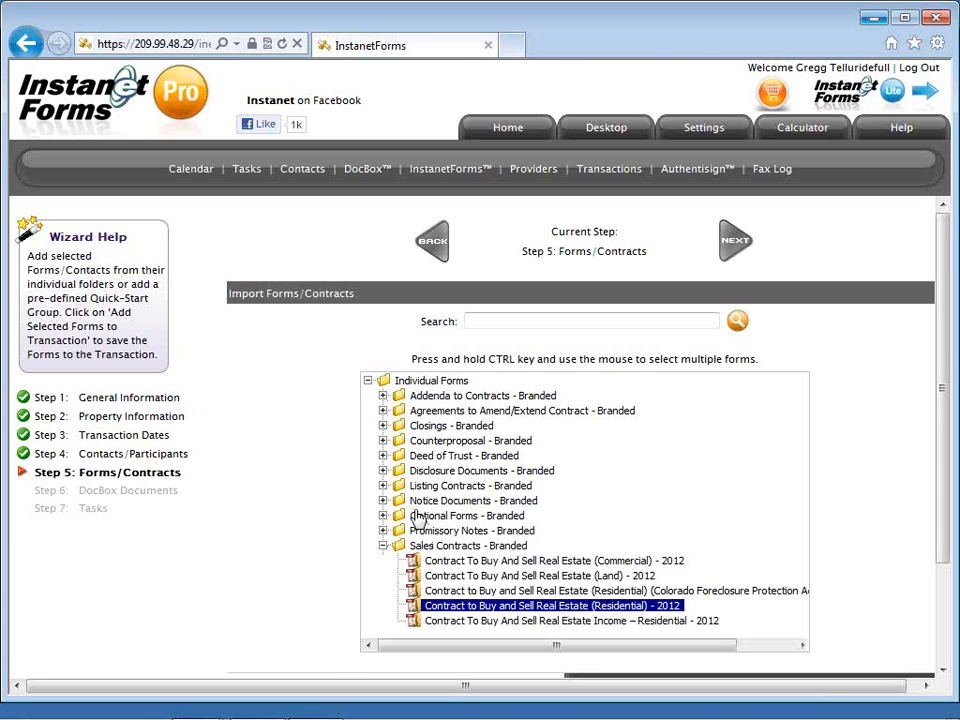
left_click(382, 470)
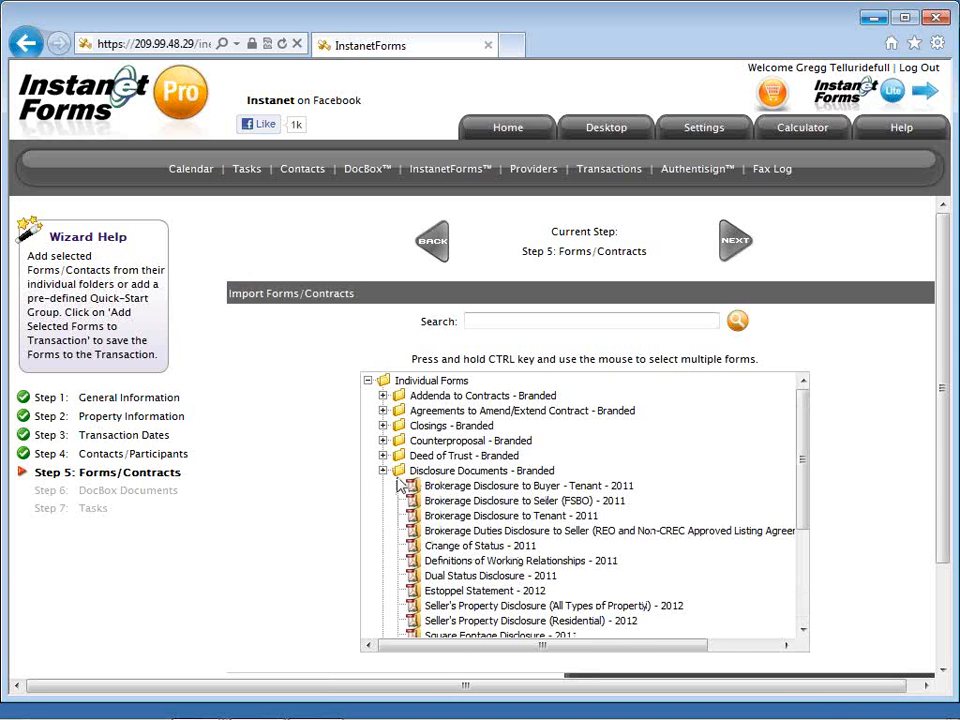
left_click(495, 486)
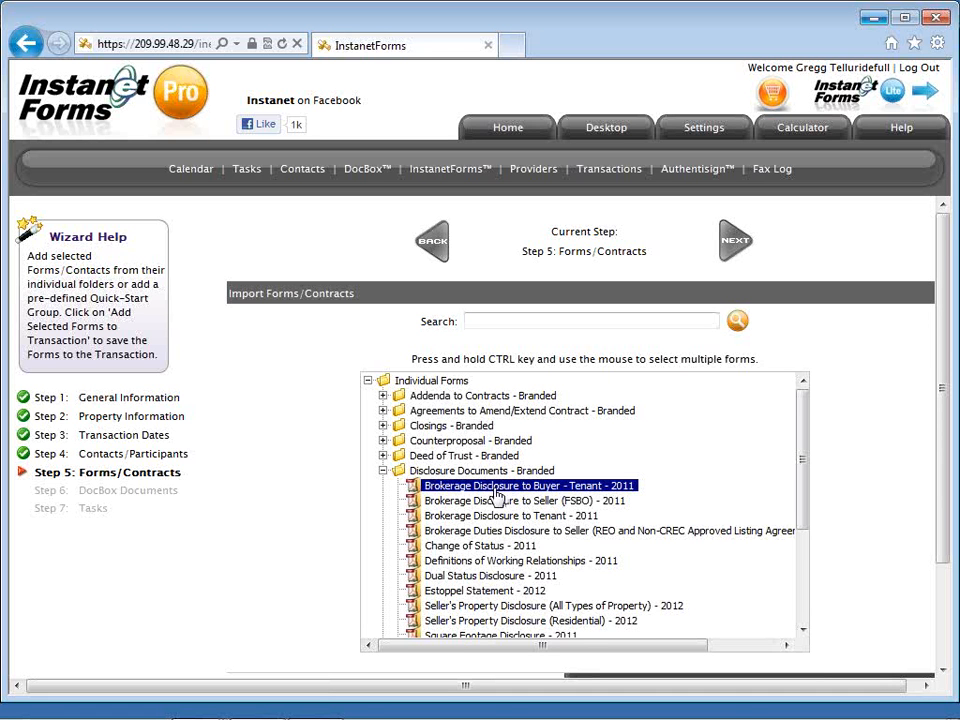
left_click(556, 564, "ctrl")
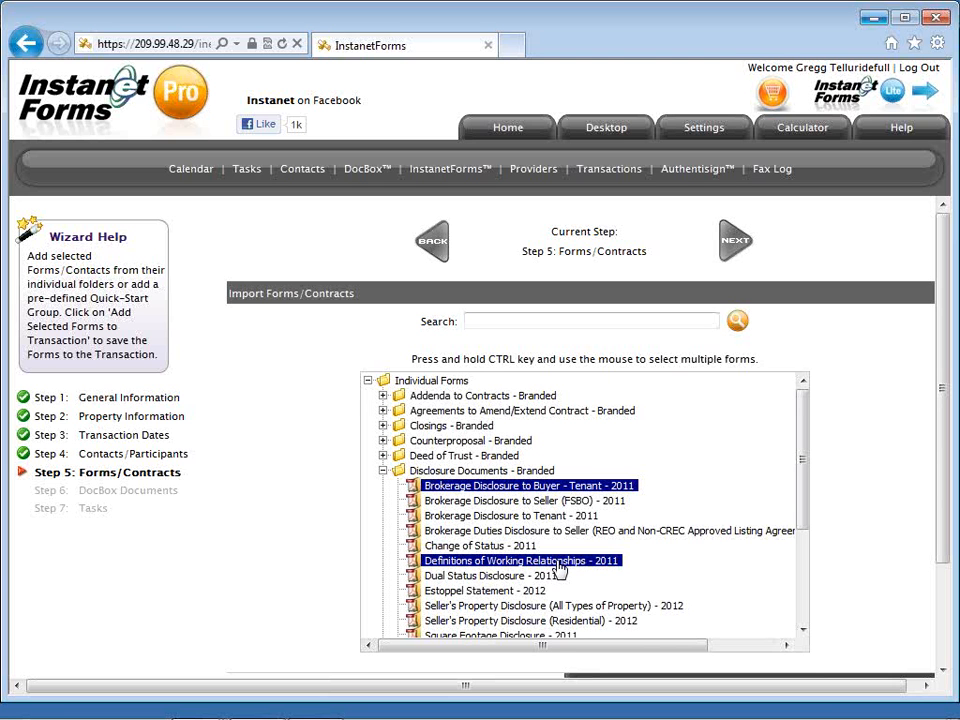
scroll(558, 568, "down", 2)
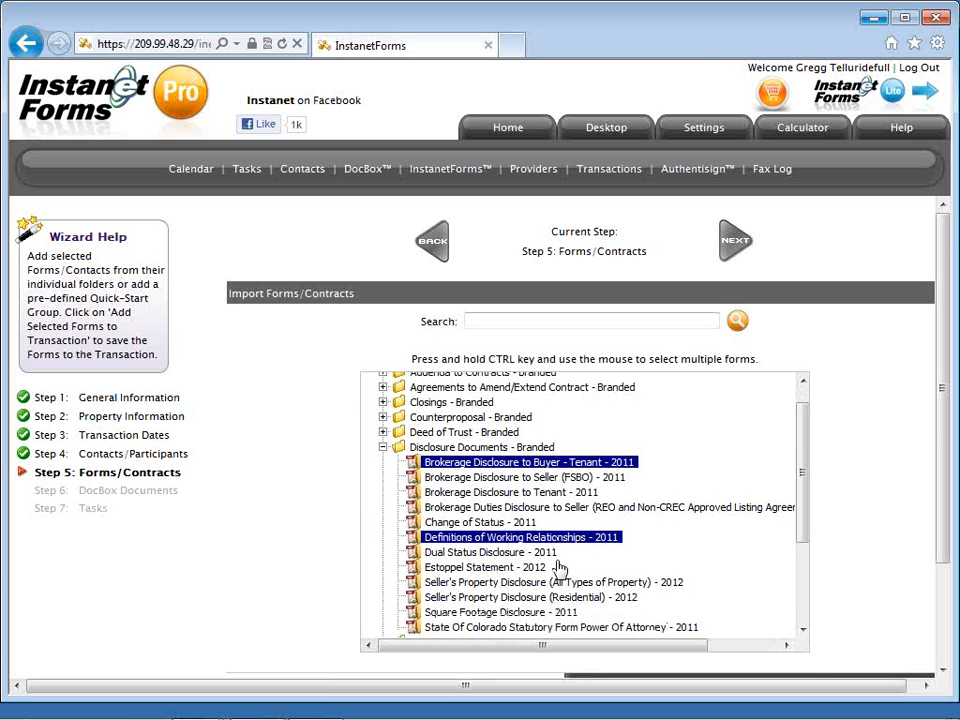
scroll(558, 568, "down", 2)
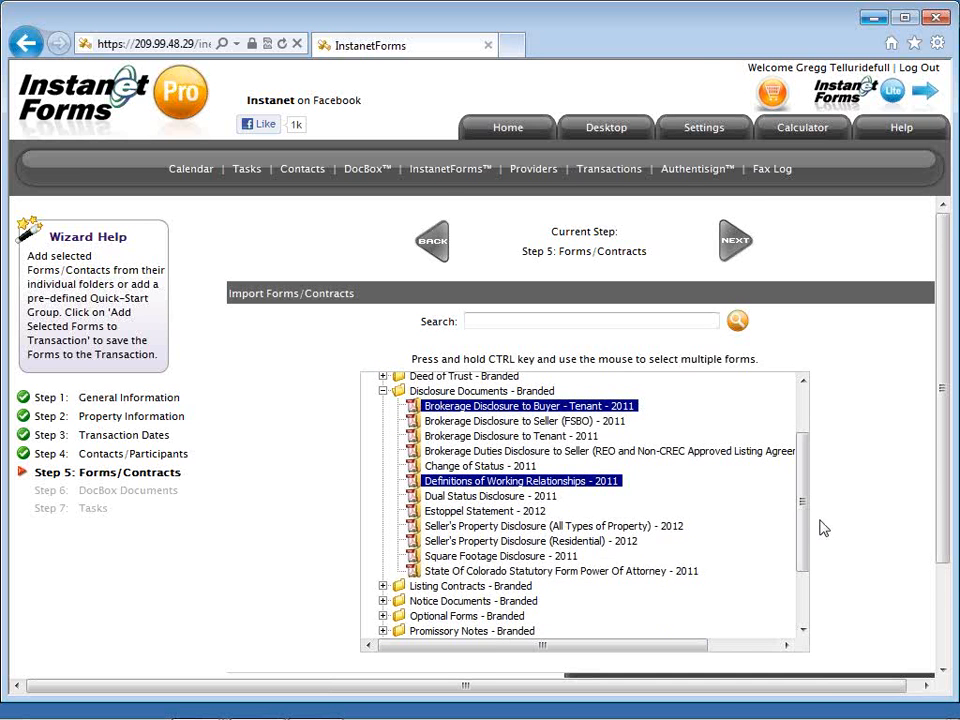
scroll(822, 528, "down", 1)
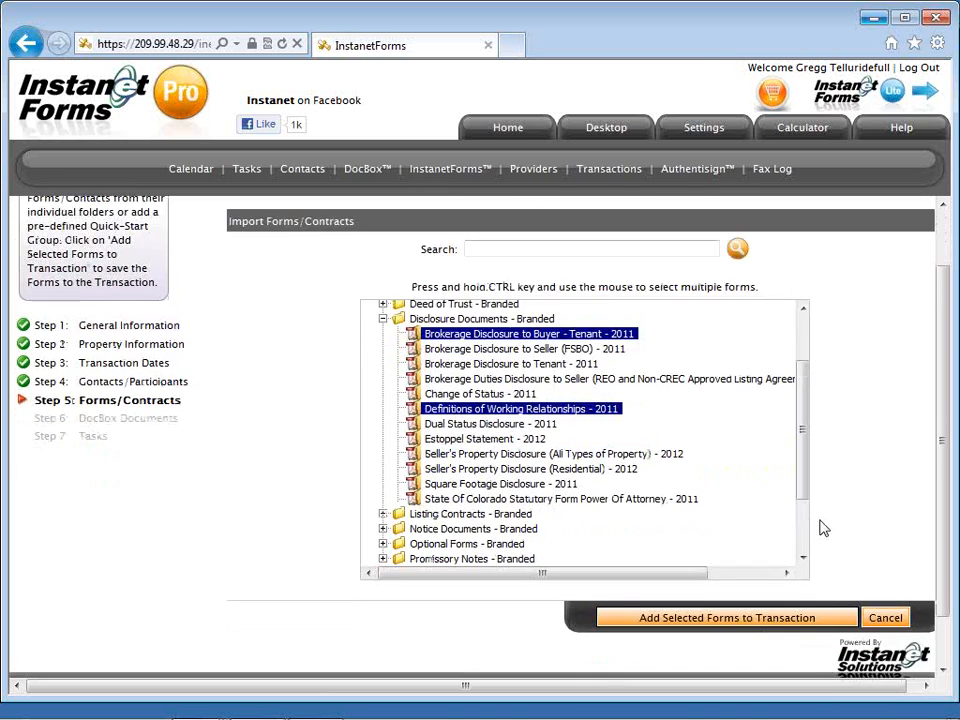
left_click(776, 619)
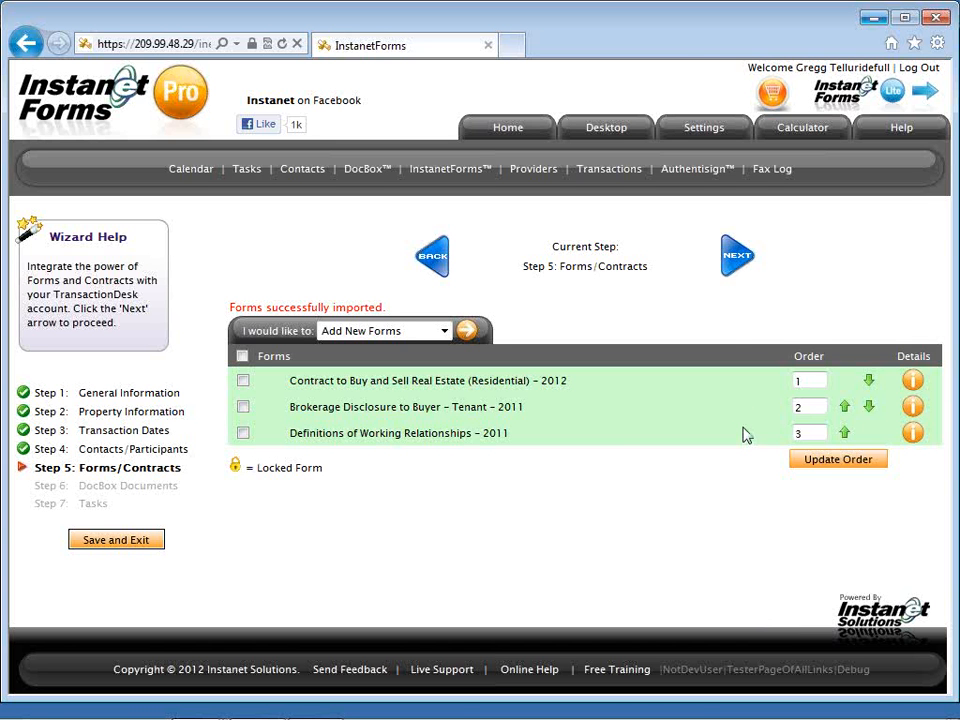
Proceed from Forms/Contracts to Step 6, DocBox Documents.
left_click(735, 270)
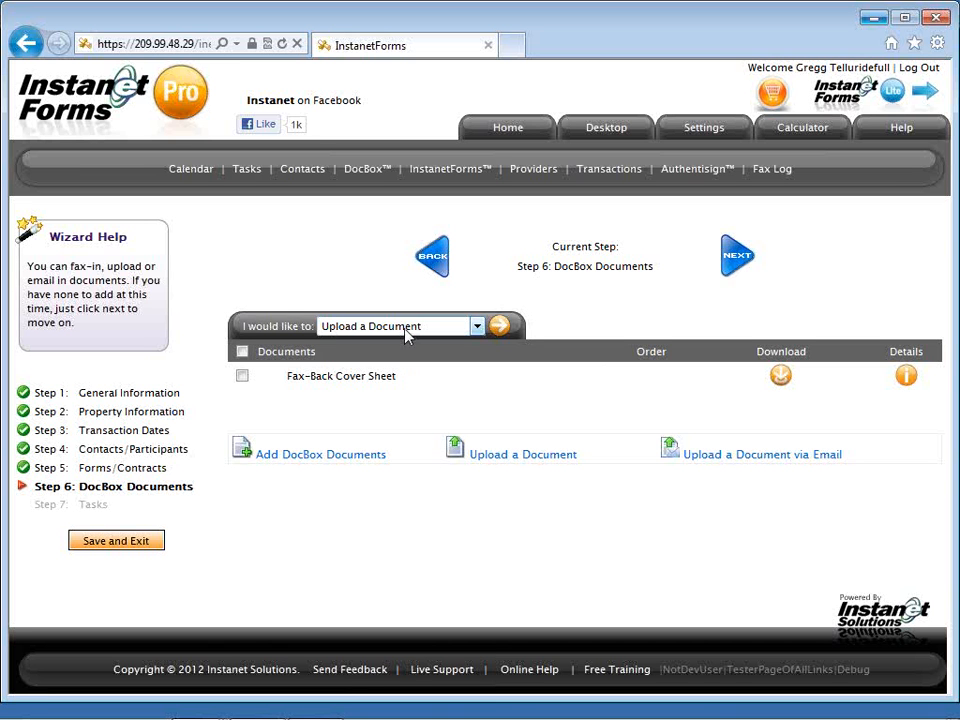
Go on to Step 7 Tasks and bring up the Import Activity Plans list.
left_click(733, 278)
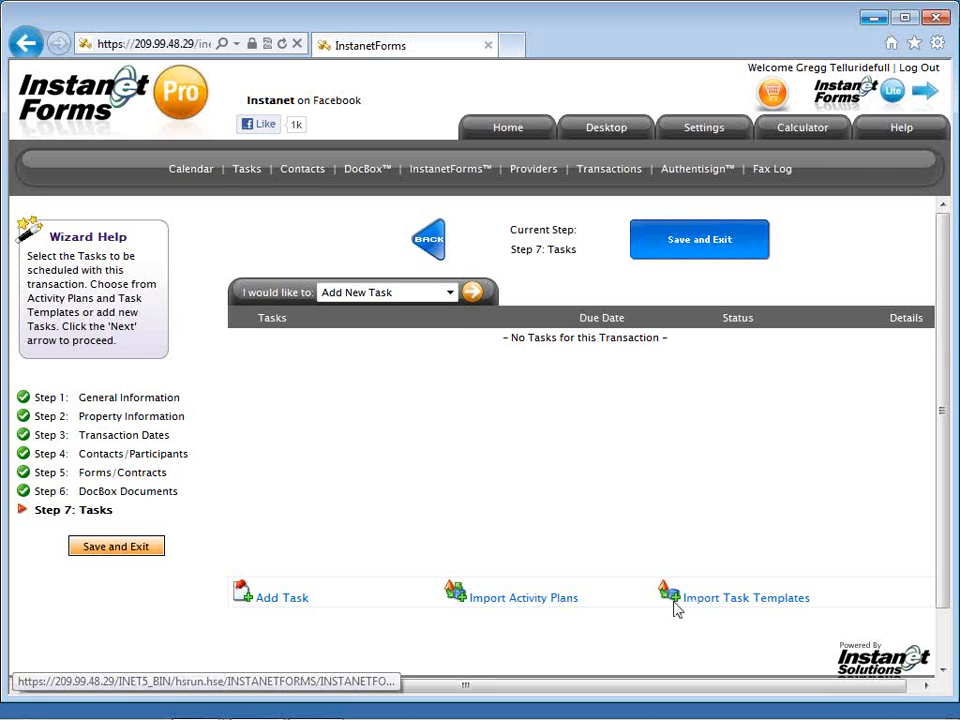
left_click(560, 602)
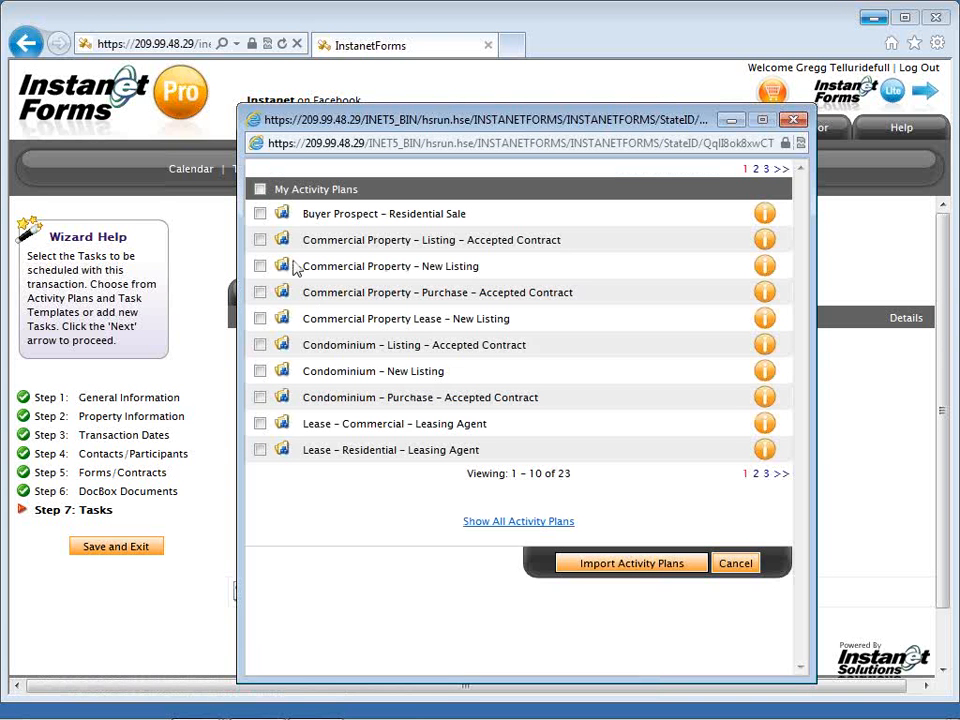
Import the Buyer Prospect – Residential Sale plan, adding its eight open tasks.
left_click(261, 214)
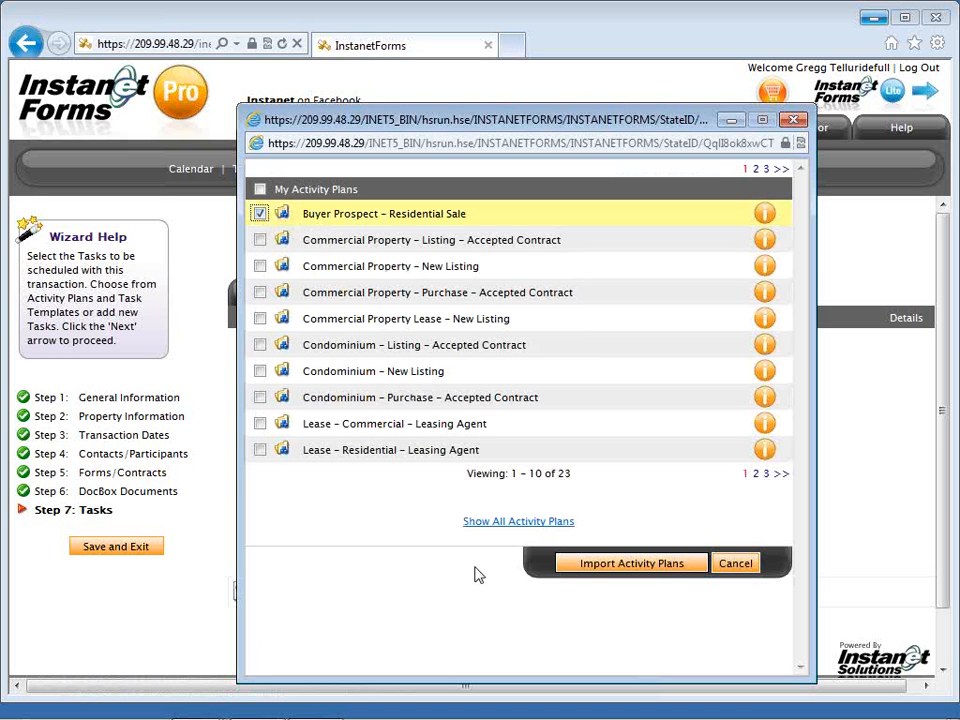
left_click(603, 568)
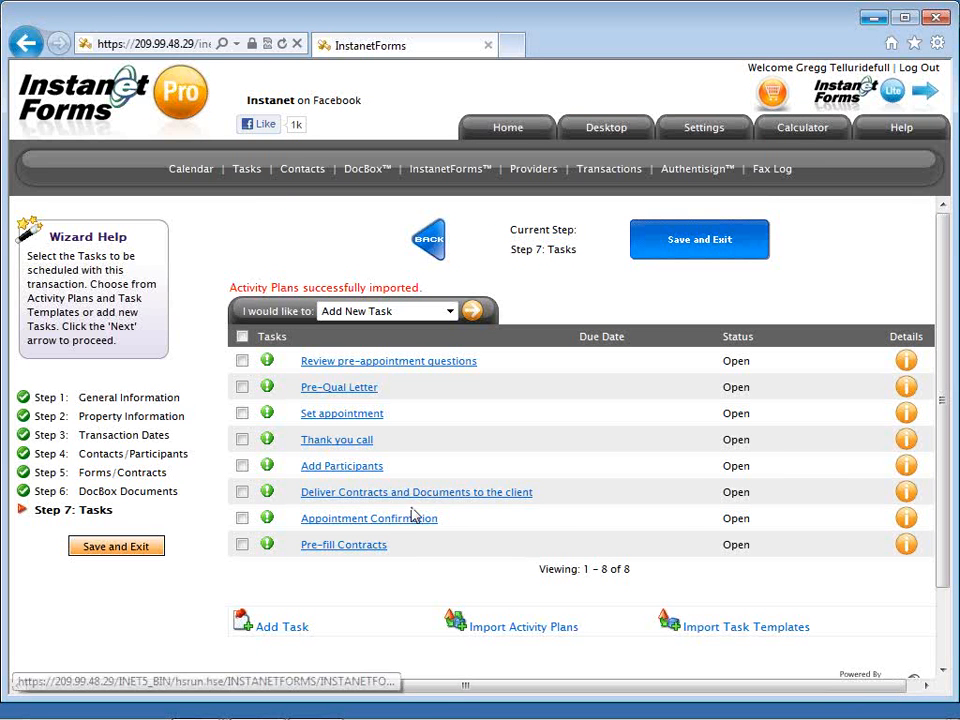
Edit the Pre-Qual Letter task so it is due 2 Days After the Application Date.
left_click(374, 390)
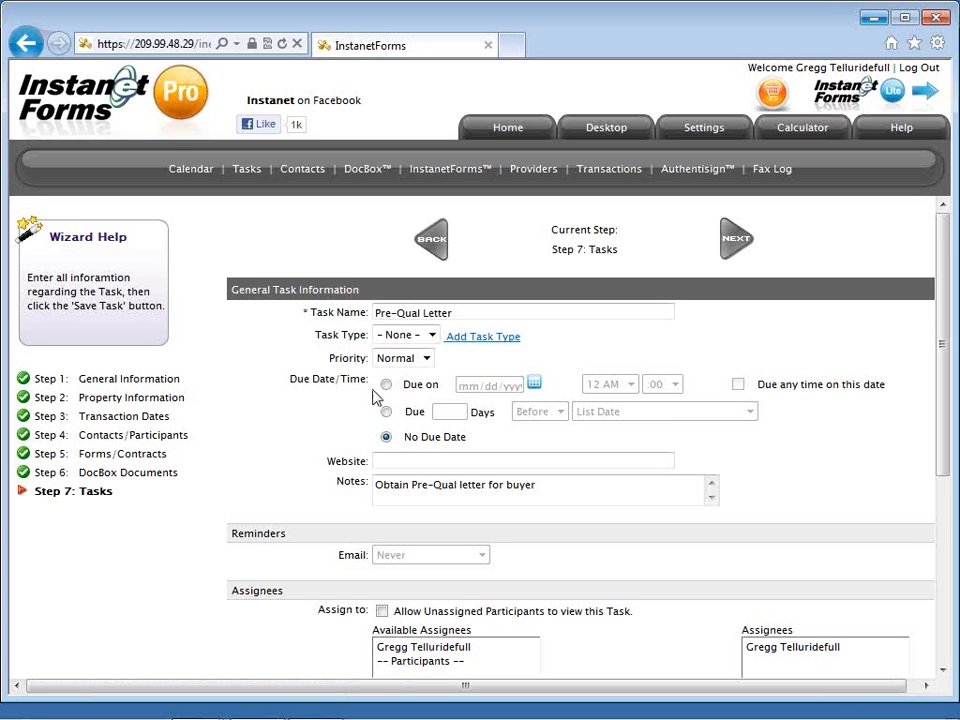
left_click(387, 413)
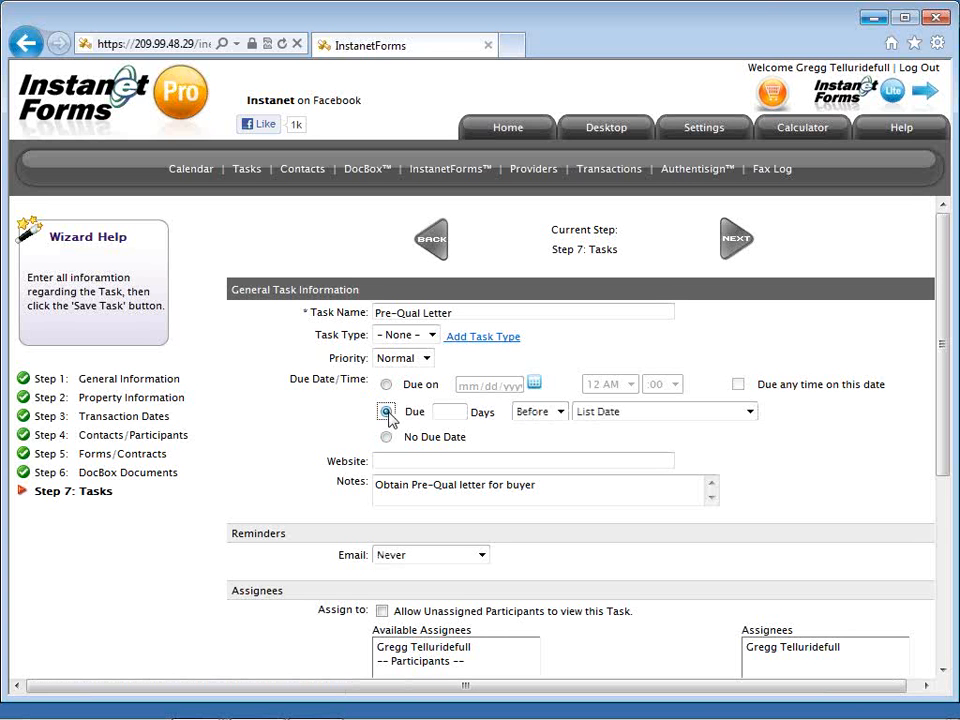
left_click(452, 413)
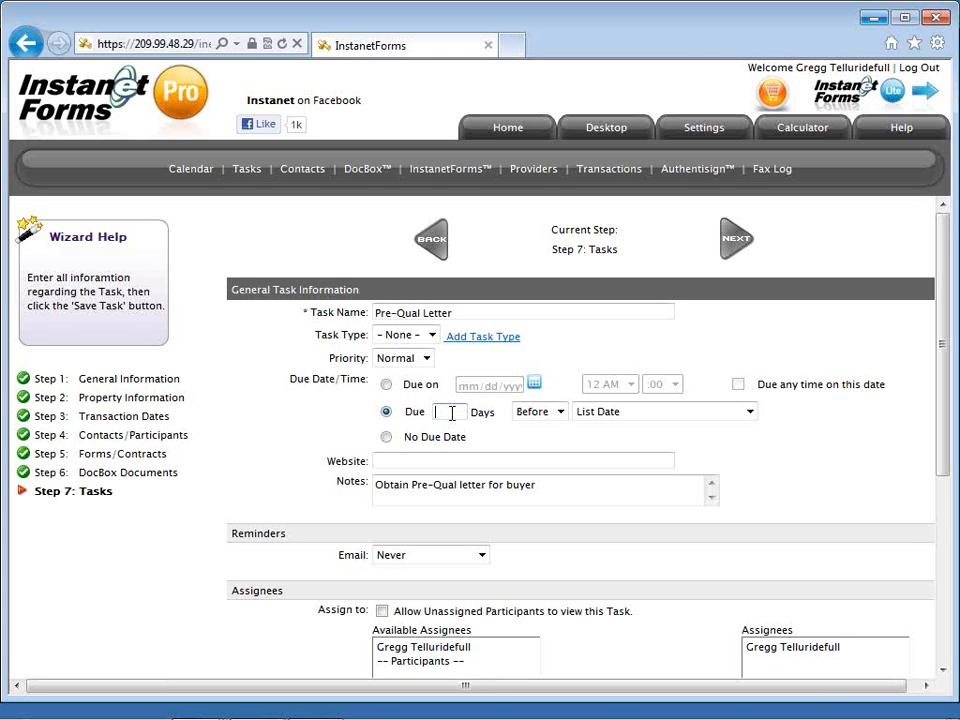
type("2")
left_click(536, 412)
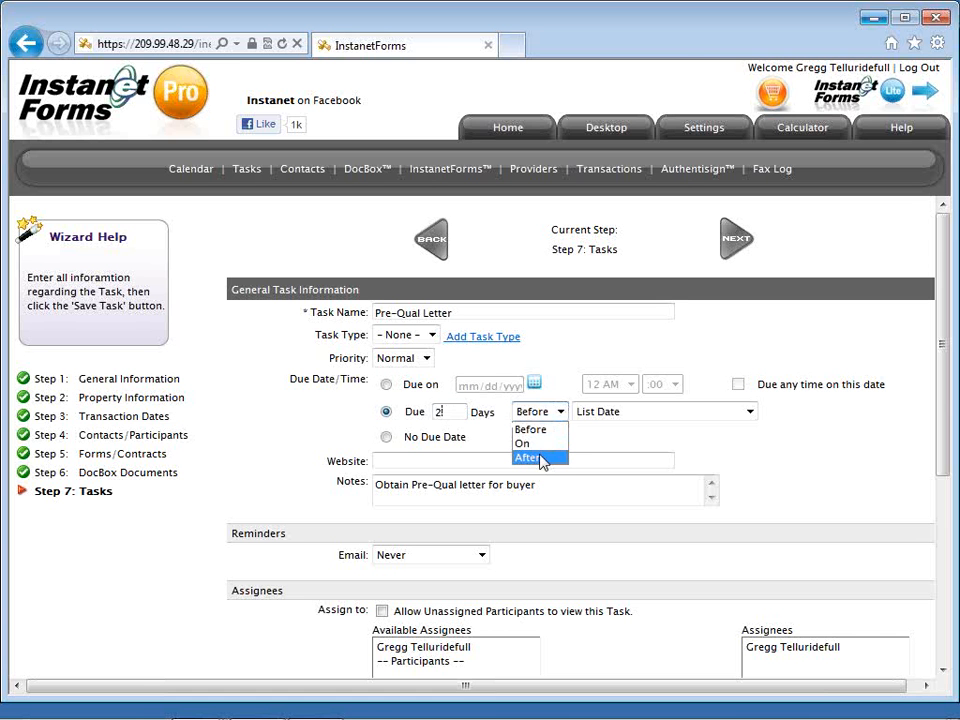
left_click(540, 459)
left_click(596, 418)
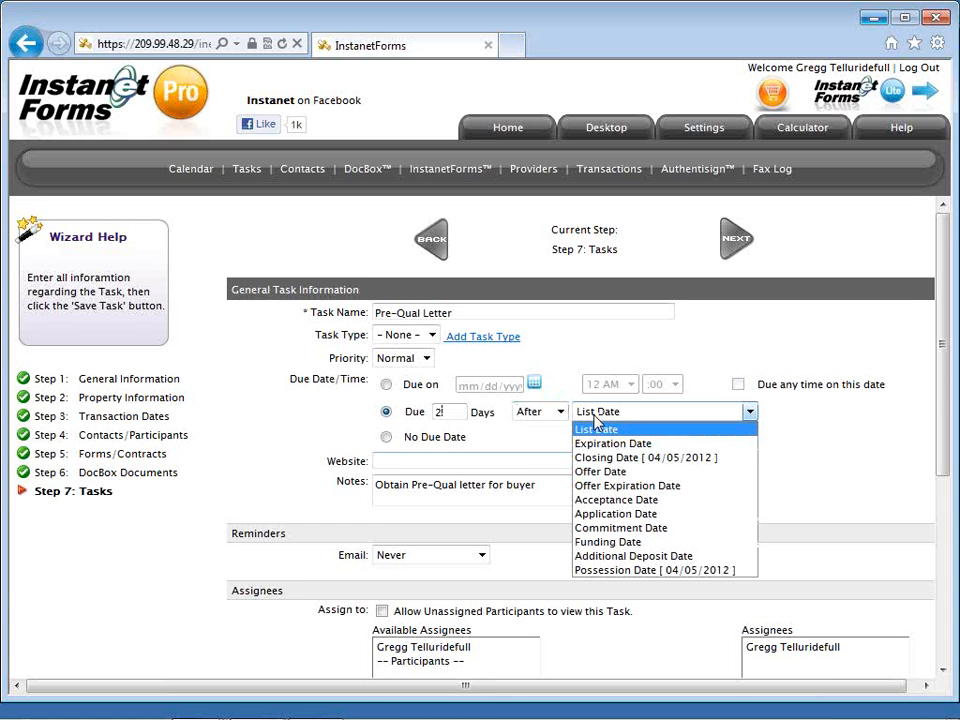
left_click(600, 516)
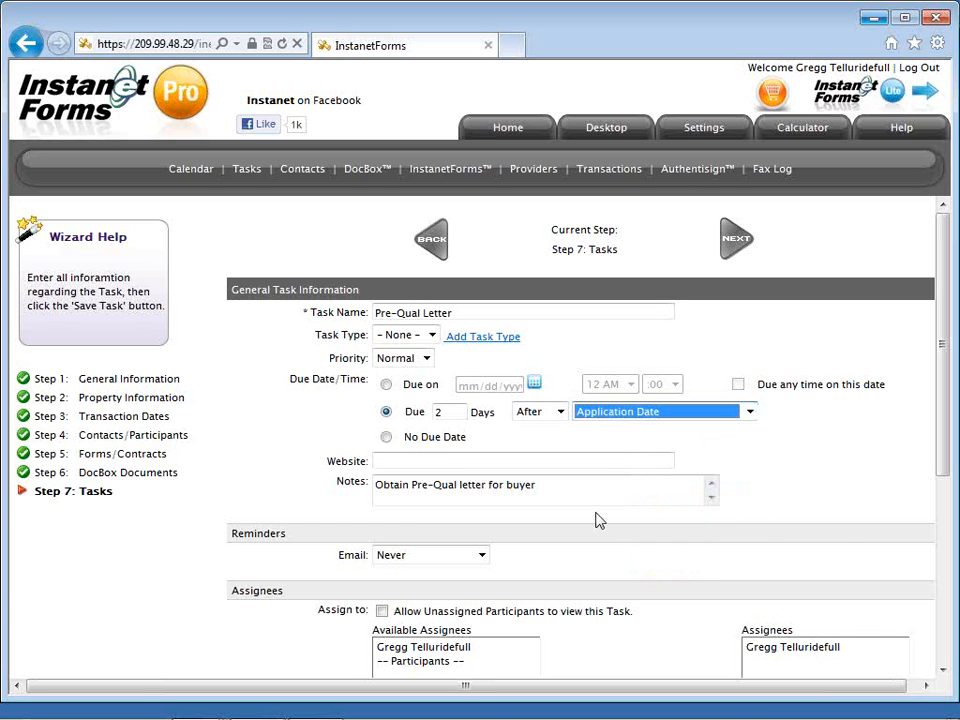
left_click(690, 445)
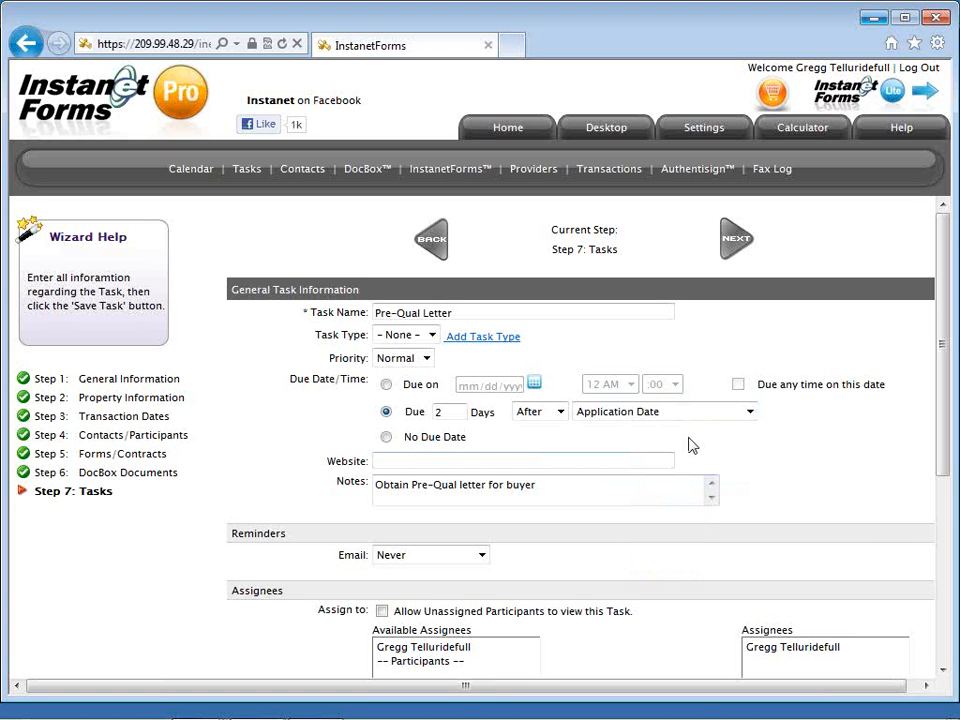
left_click(689, 417)
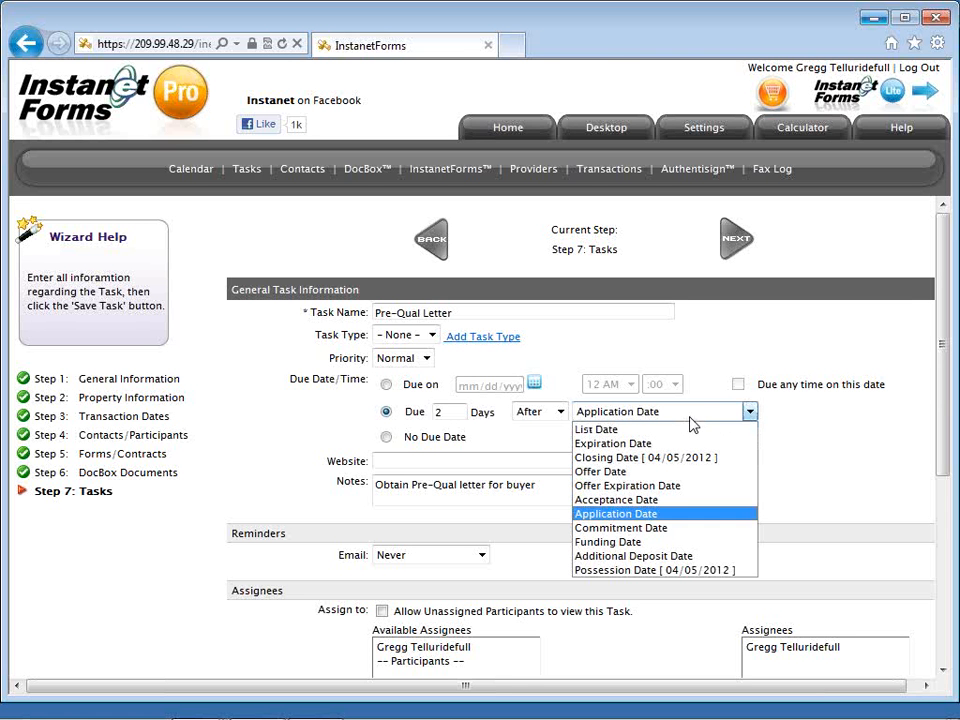
left_click(766, 424)
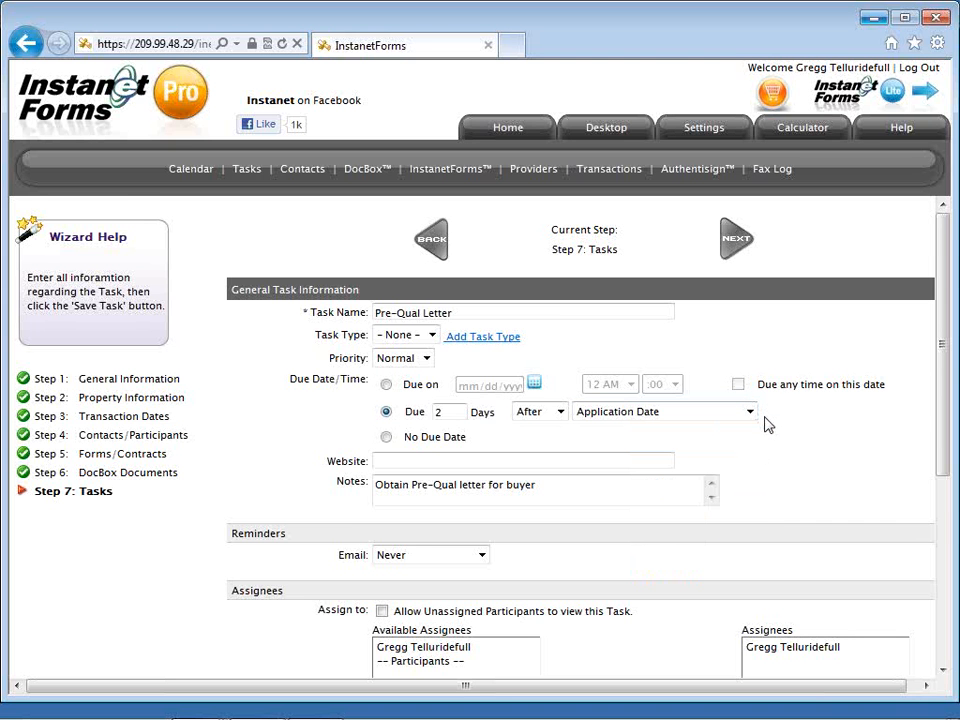
scroll(707, 536, "down", 1)
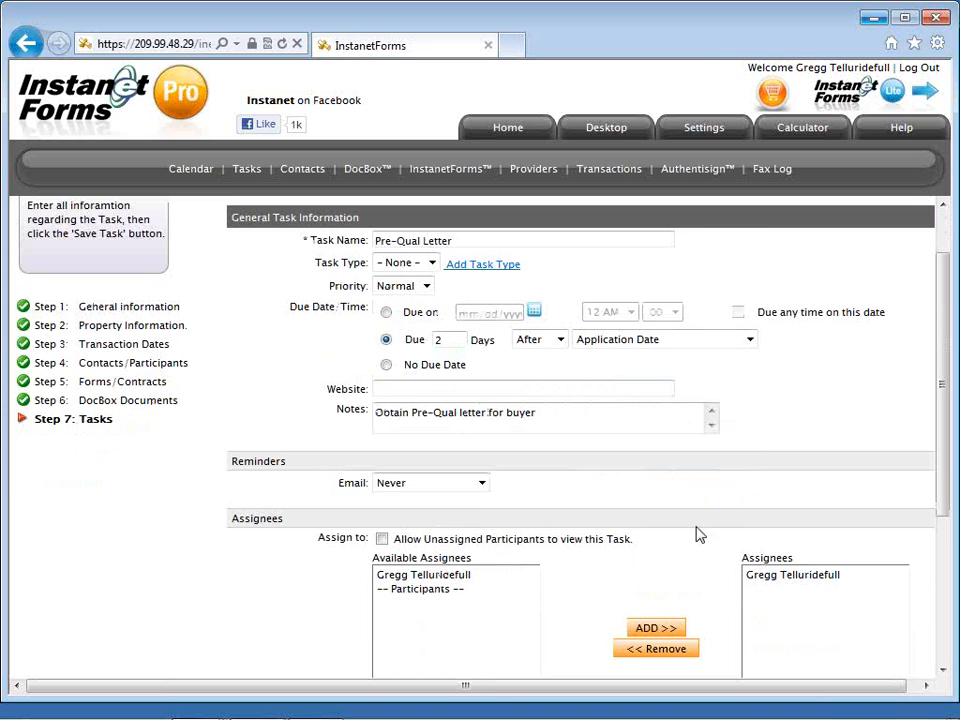
Set the task's email reminder to 1 day before.
left_click(481, 484)
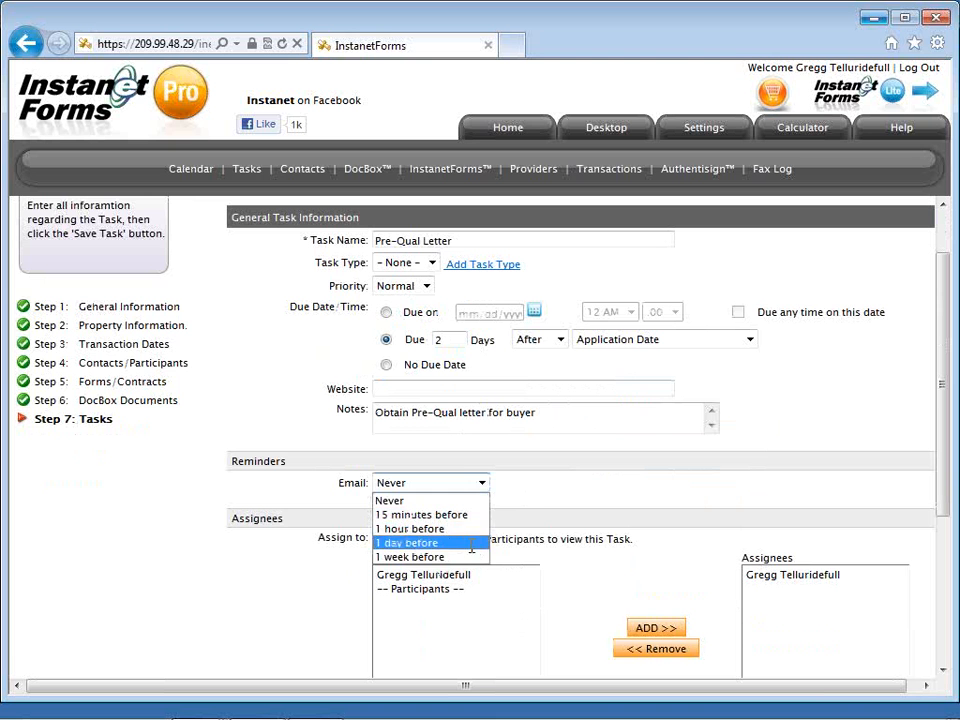
left_click(470, 543)
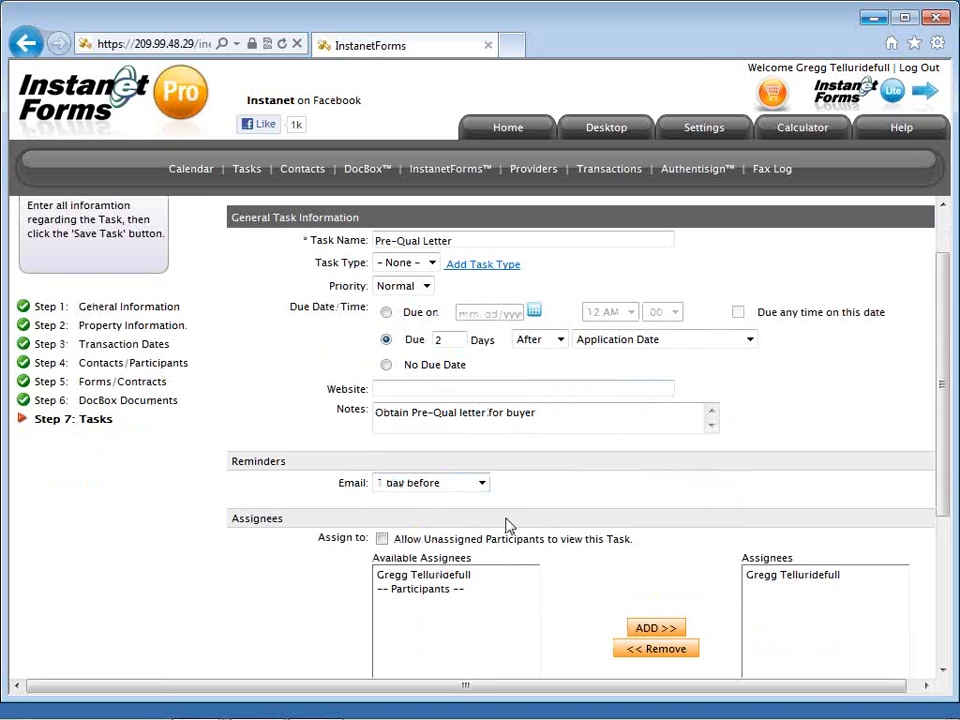
scroll(505, 524, "down", 1)
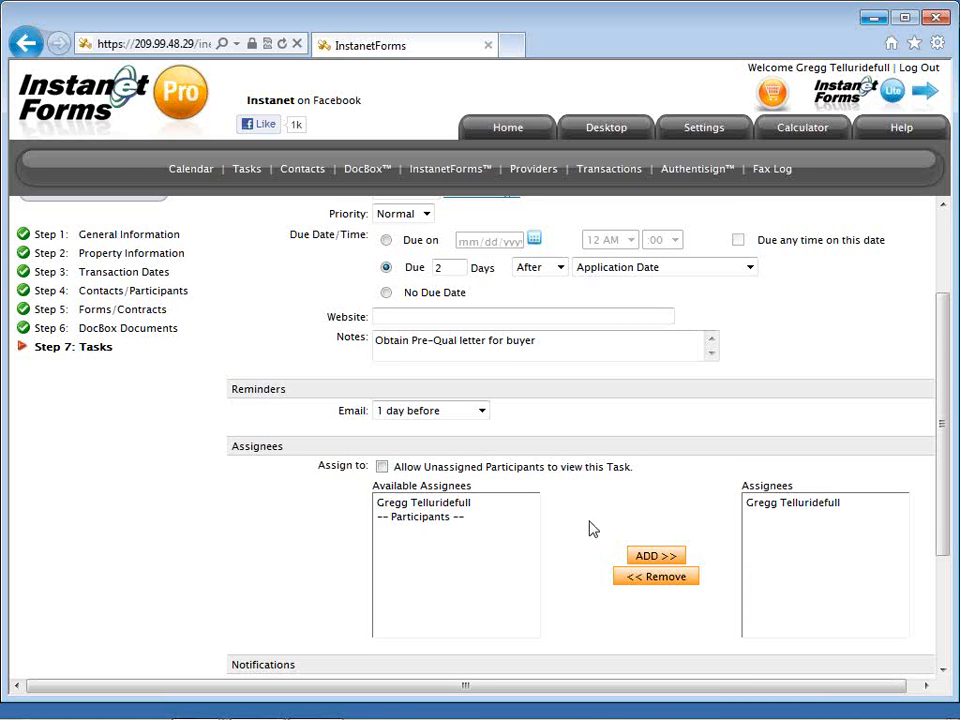
Turn on the assigned-member email and owner status-change notifications, then save the task.
scroll(593, 528, "down", 1)
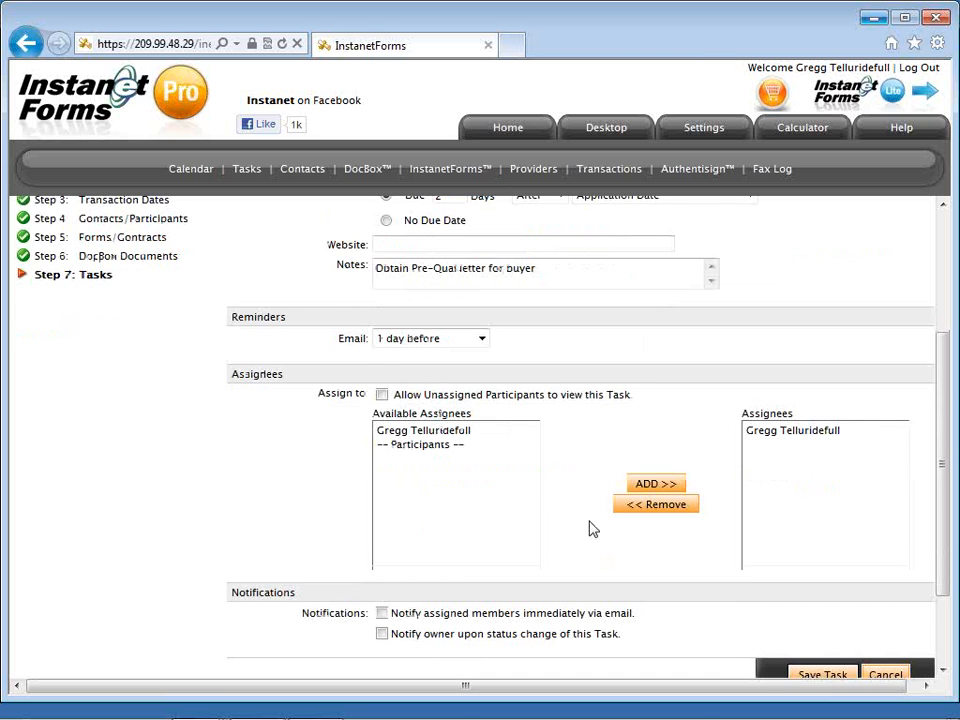
scroll(593, 528, "down", 1)
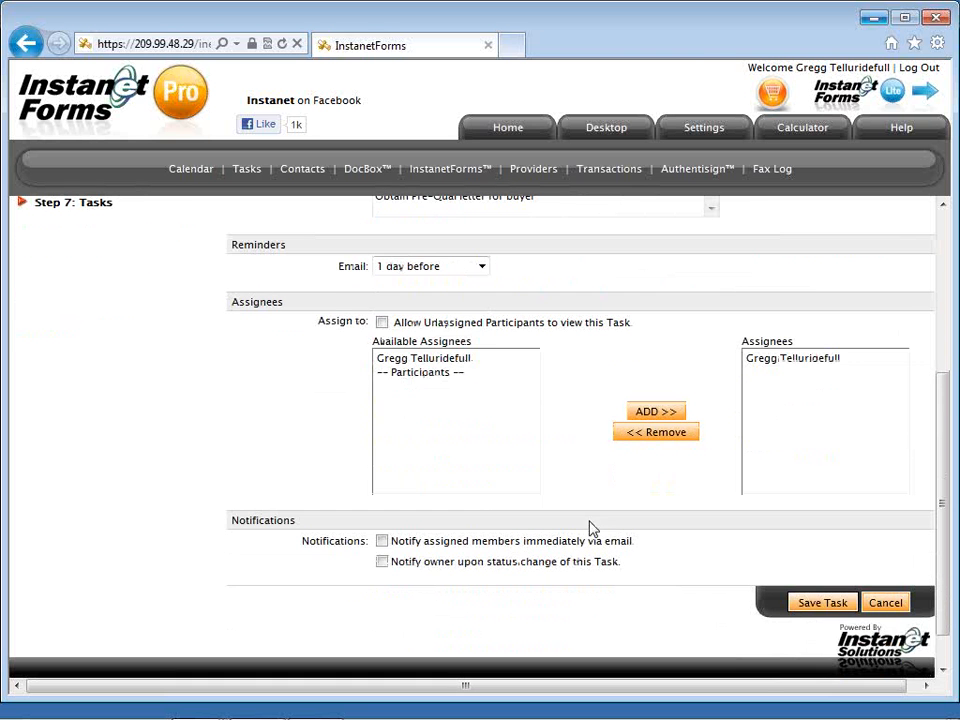
left_click(383, 542)
left_click(383, 562)
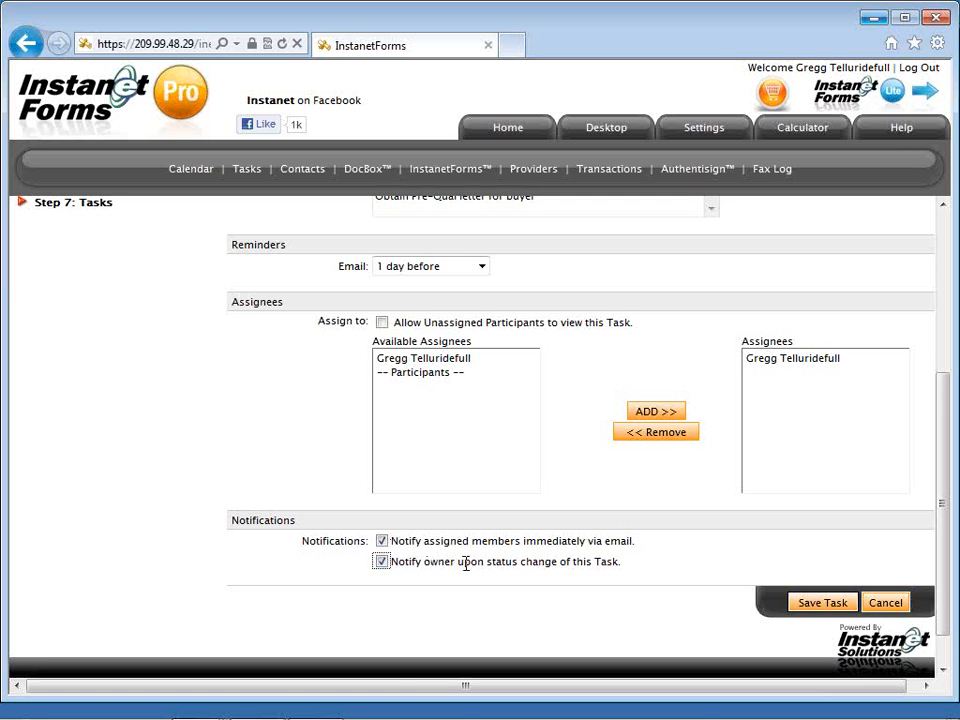
left_click(806, 603)
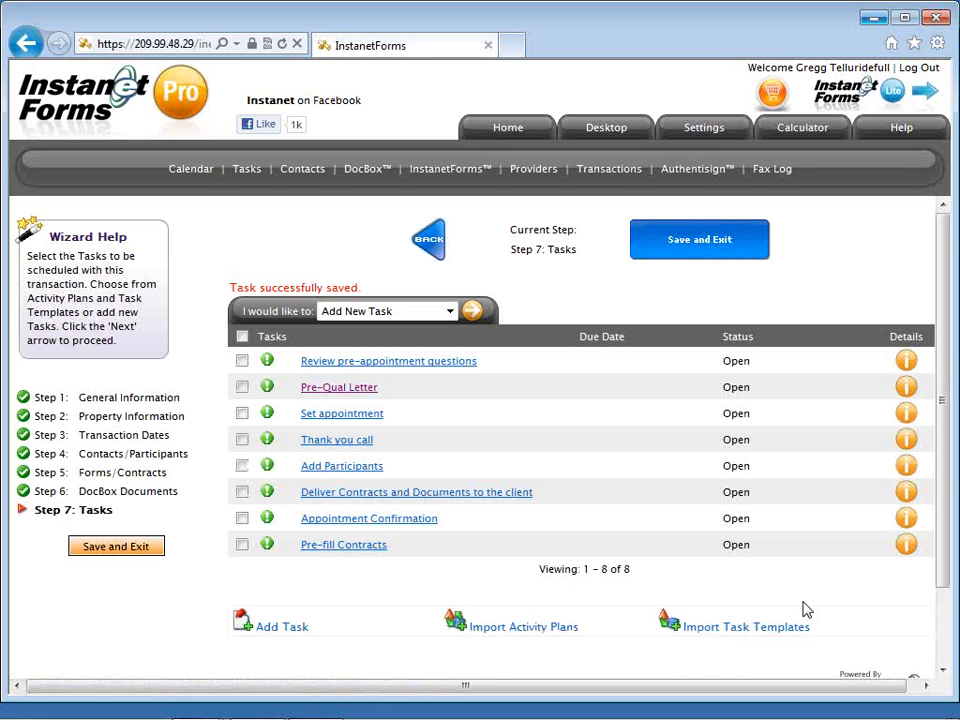
Save and exit the wizard, then pick Import Data as the transaction's next action.
left_click(680, 258)
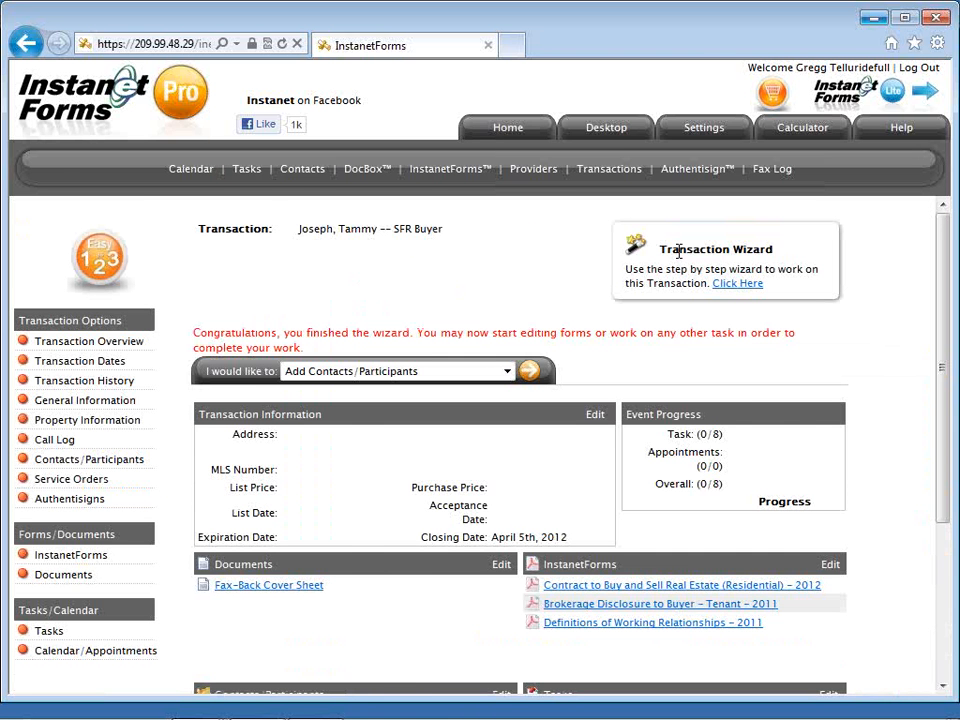
scroll(679, 254, "down", 1)
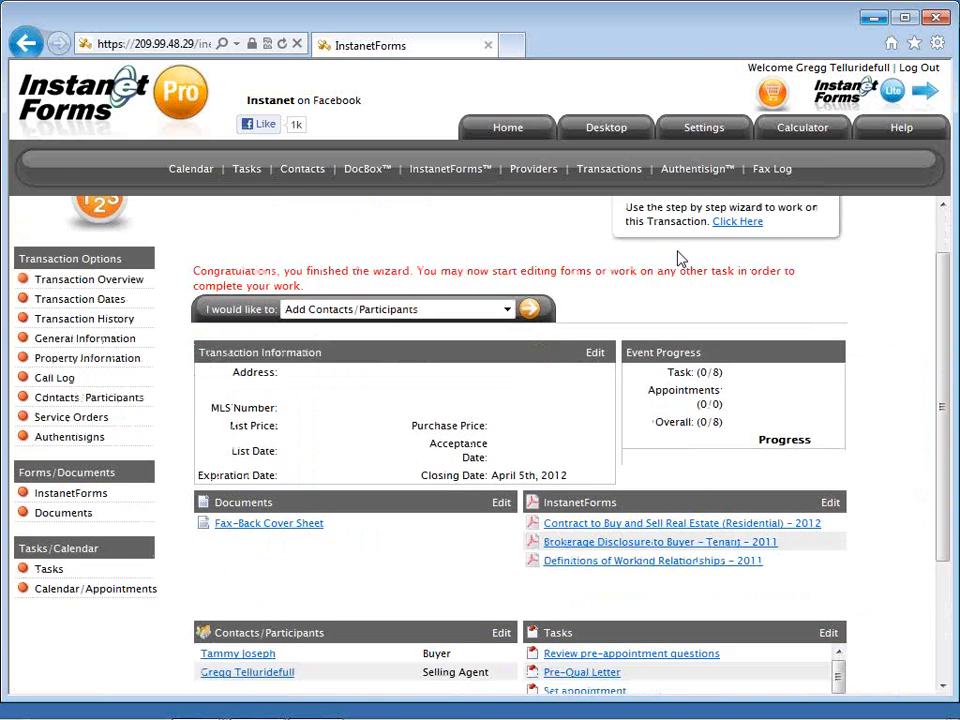
scroll(679, 258, "down", 1)
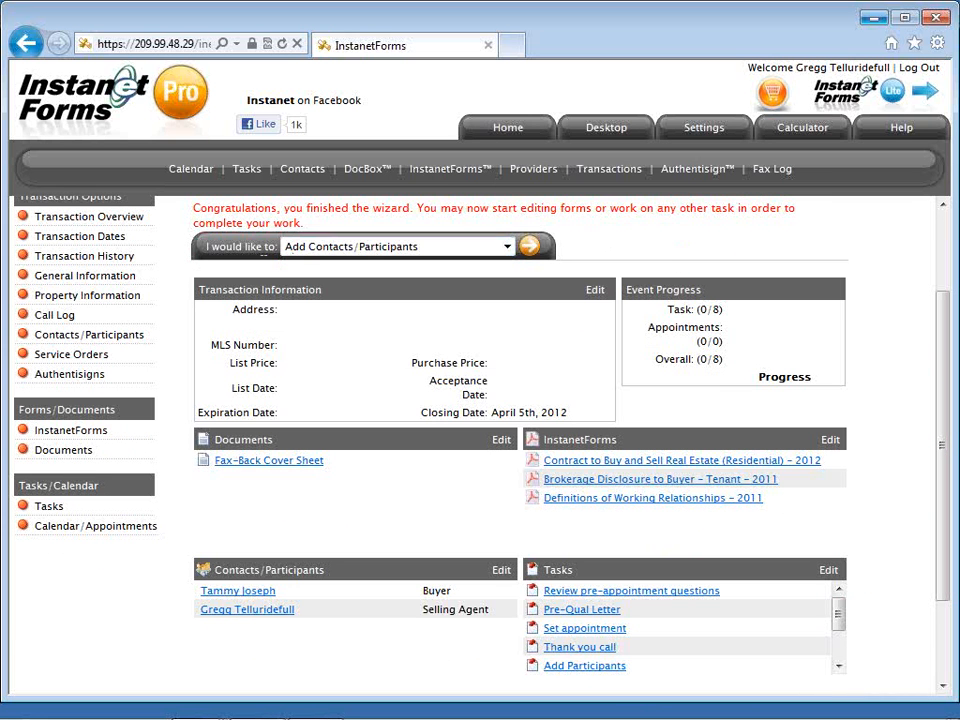
left_click(376, 250)
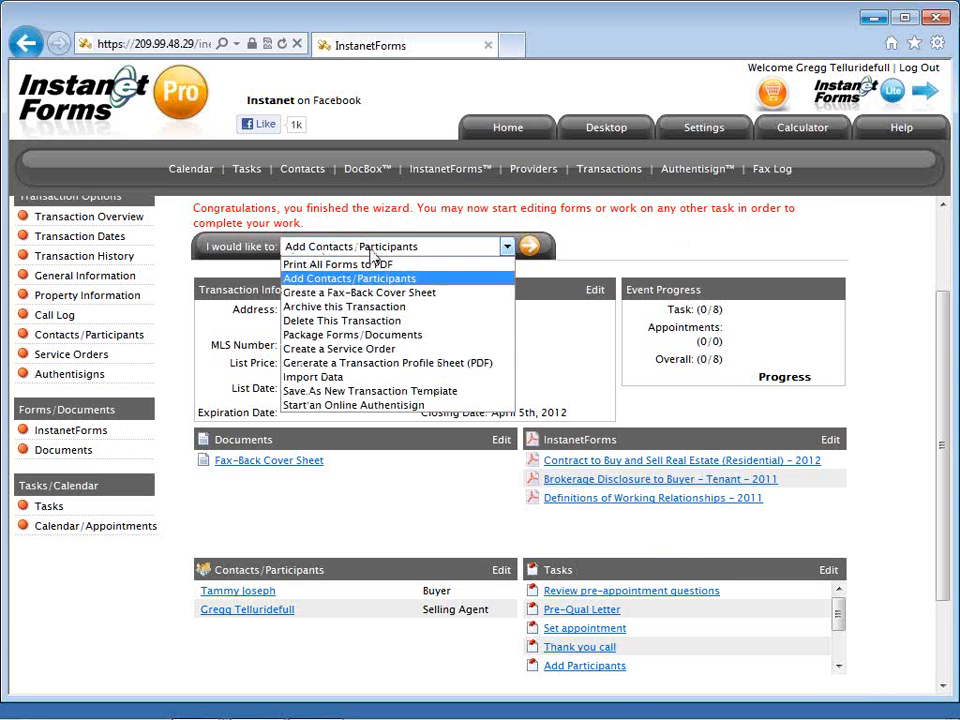
left_click(380, 378)
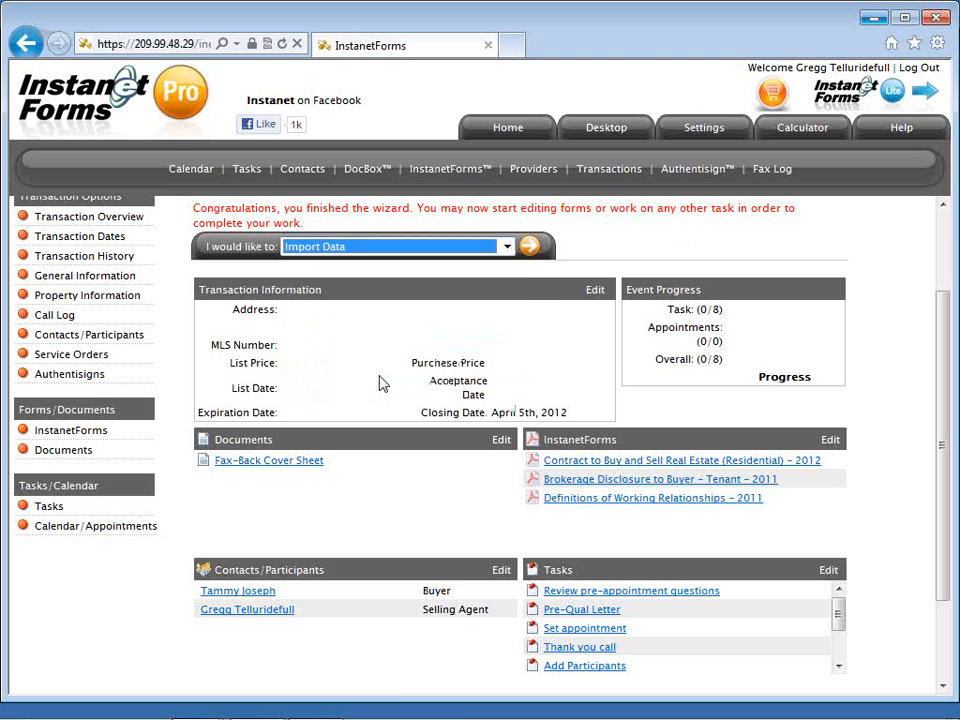
Start the import with Property Type Condominium and Property MLS ID 26960 pasted in.
left_click(531, 250)
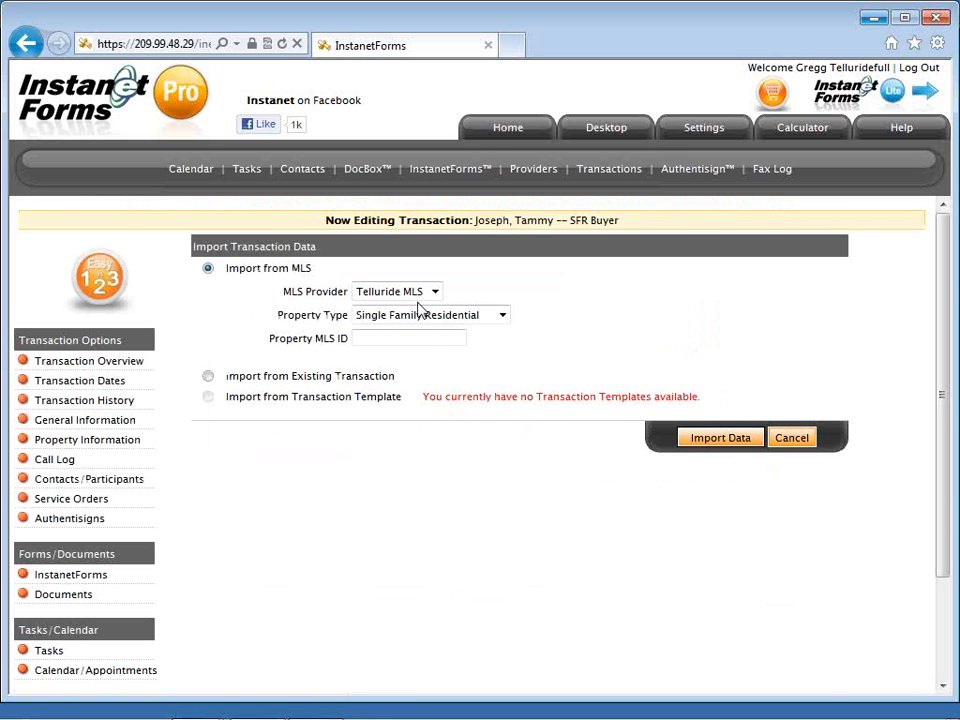
left_click(424, 318)
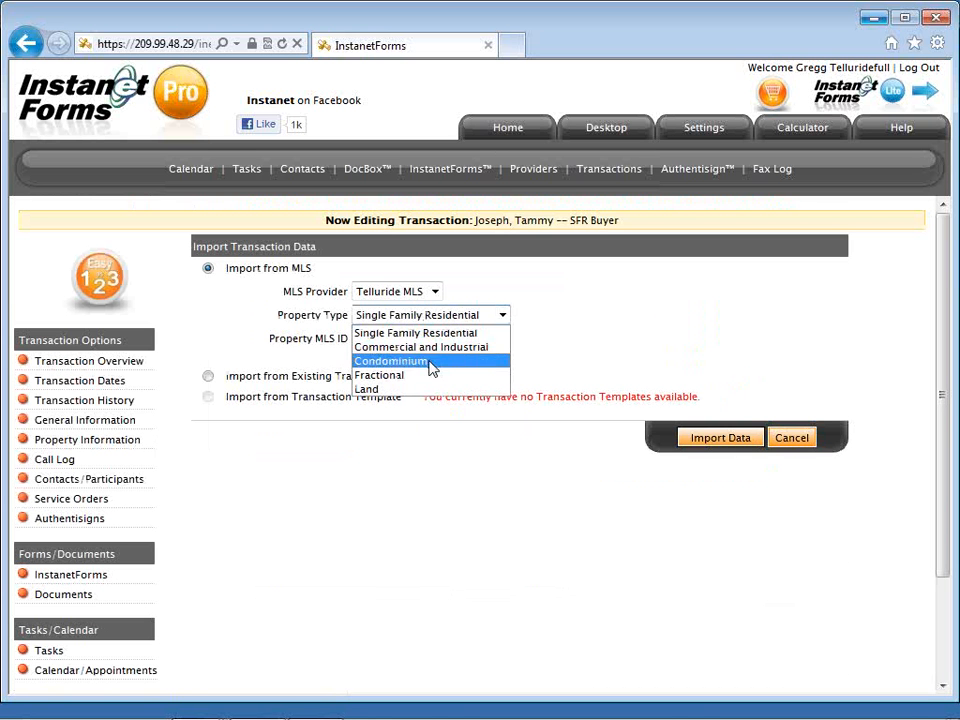
left_click(431, 362)
left_click(420, 339)
right_click(420, 340)
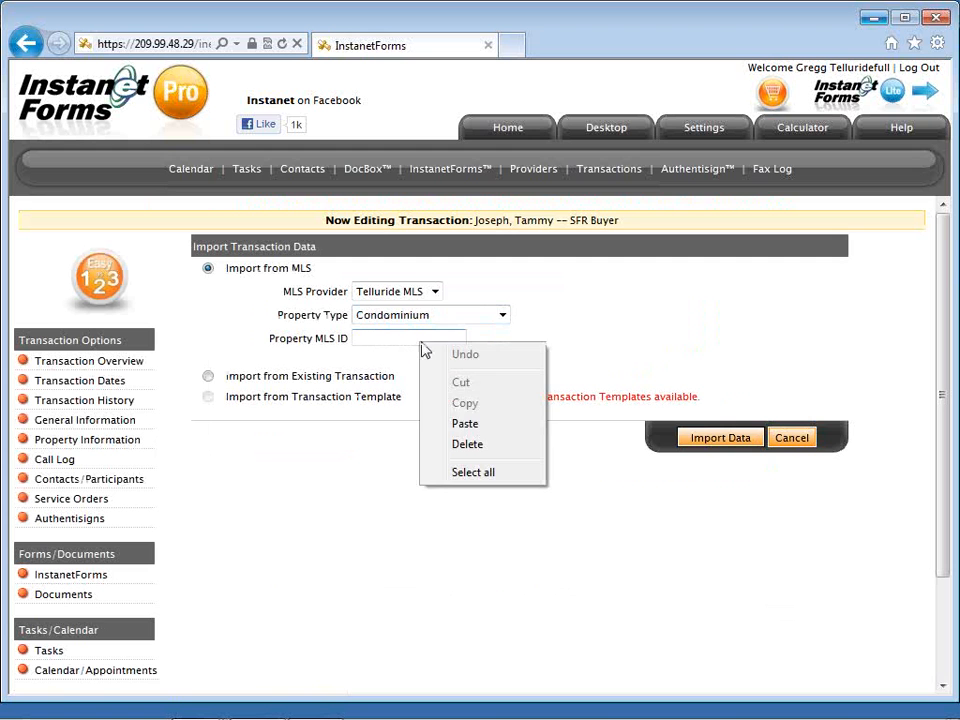
left_click(457, 424)
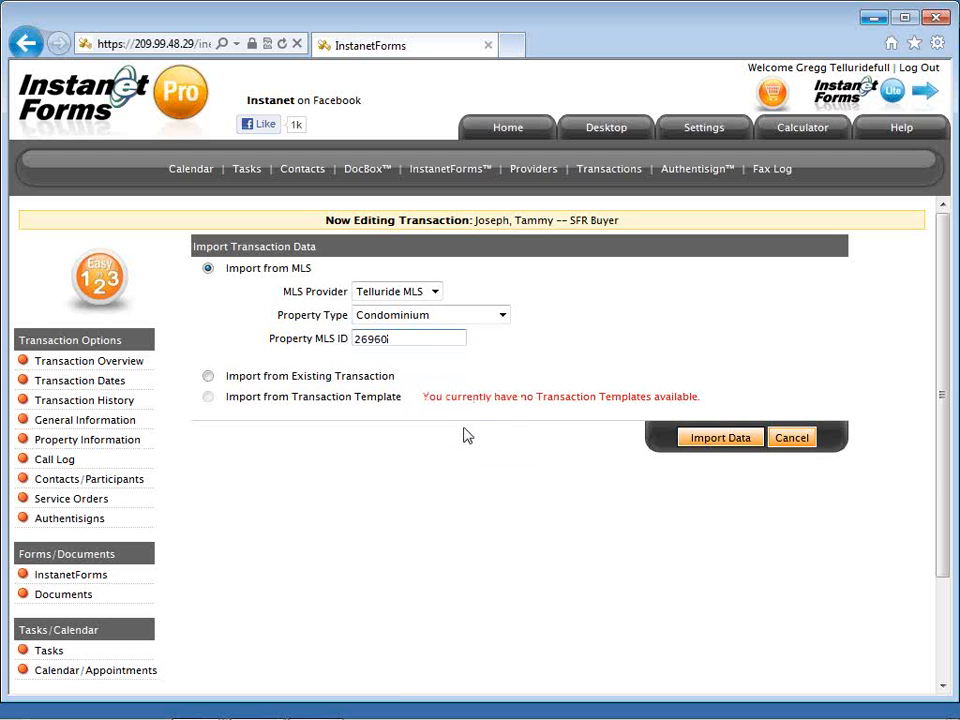
left_click(716, 438)
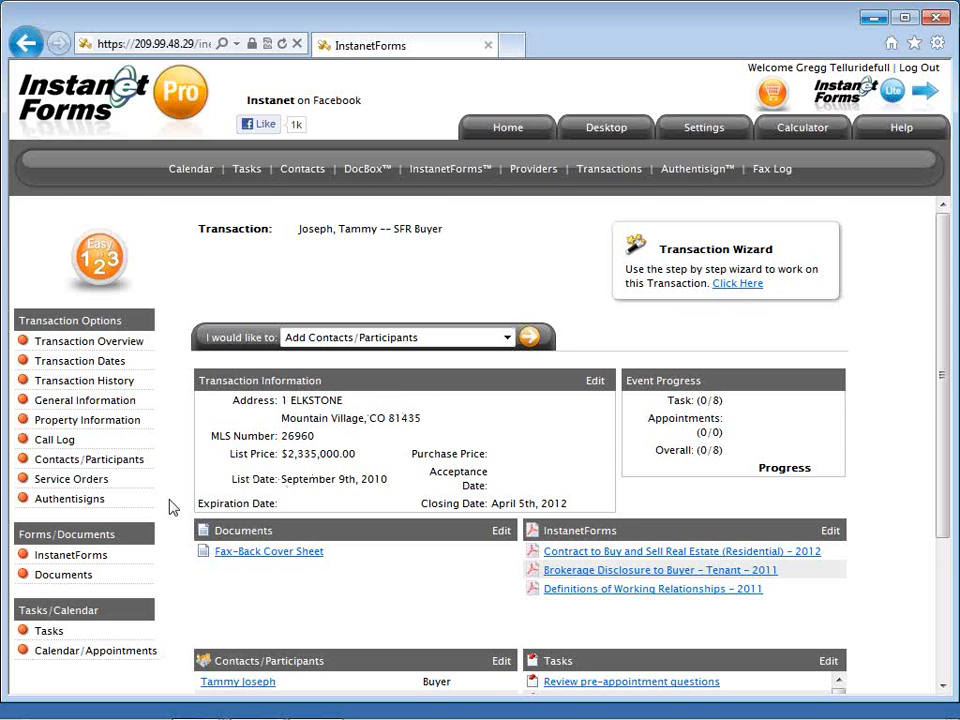
scroll(170, 507, "down", 2)
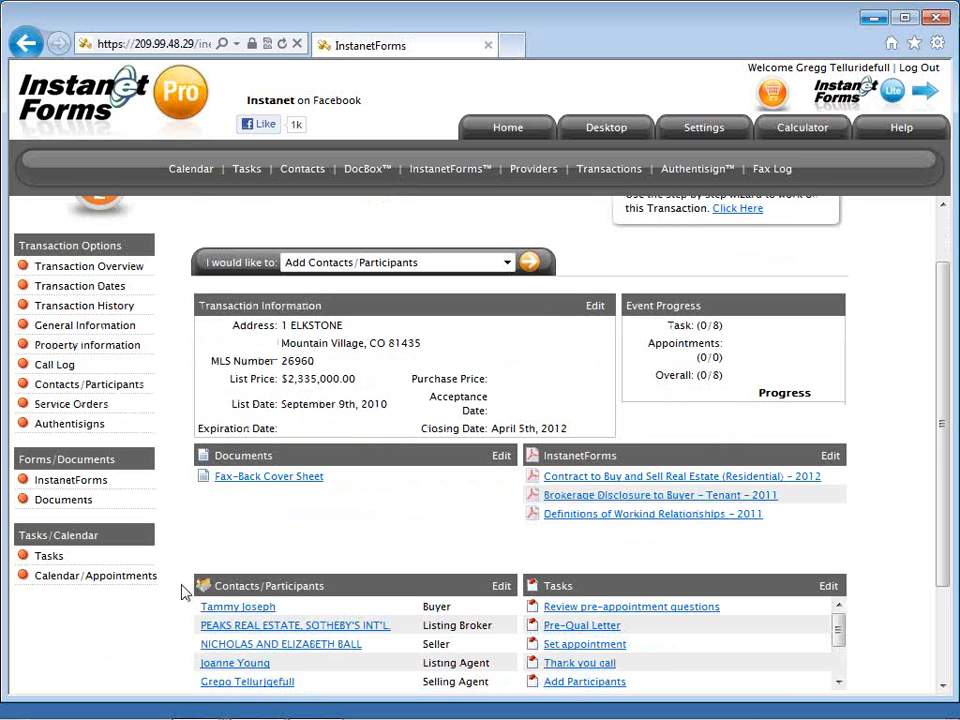
scroll(180, 610, "down", 2)
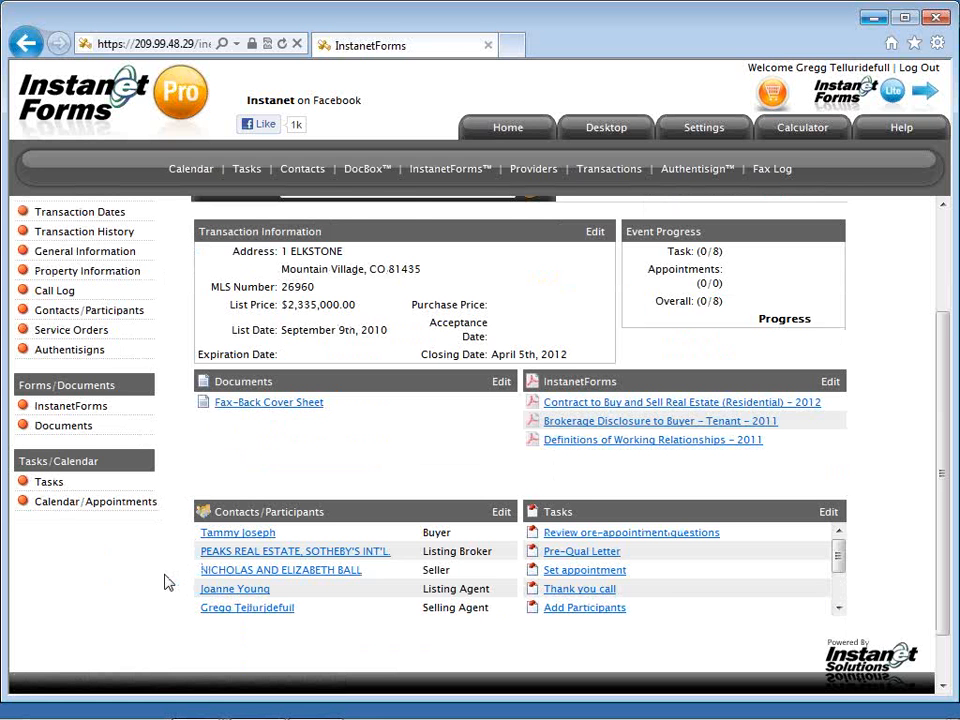
scroll(168, 583, "up", 2)
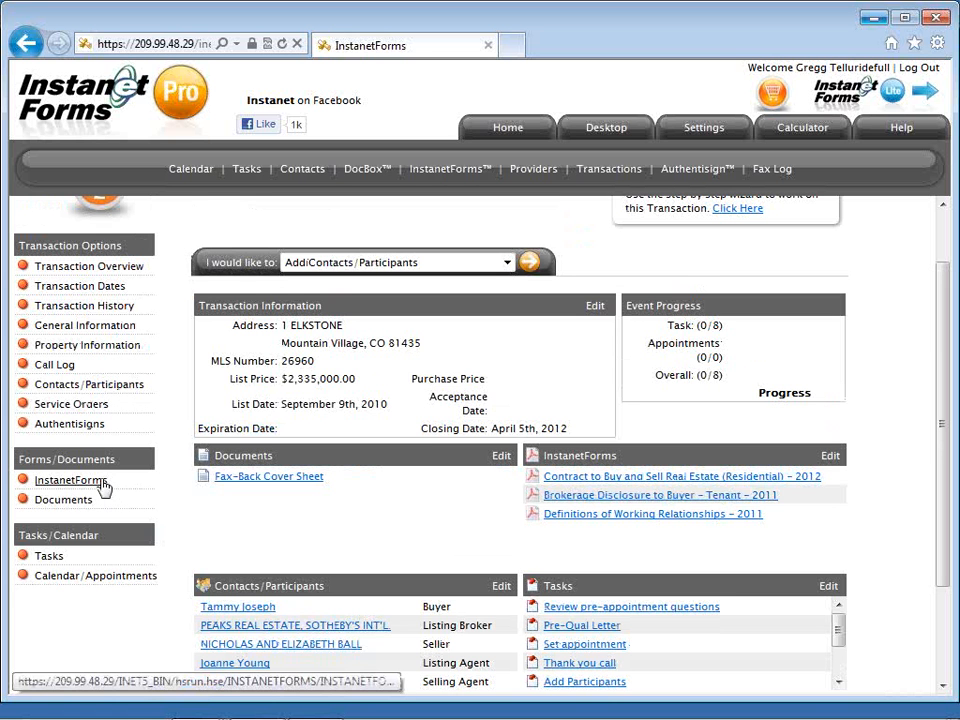
Run Auto-Populate All Forms on the transaction's three attached forms.
left_click(72, 480)
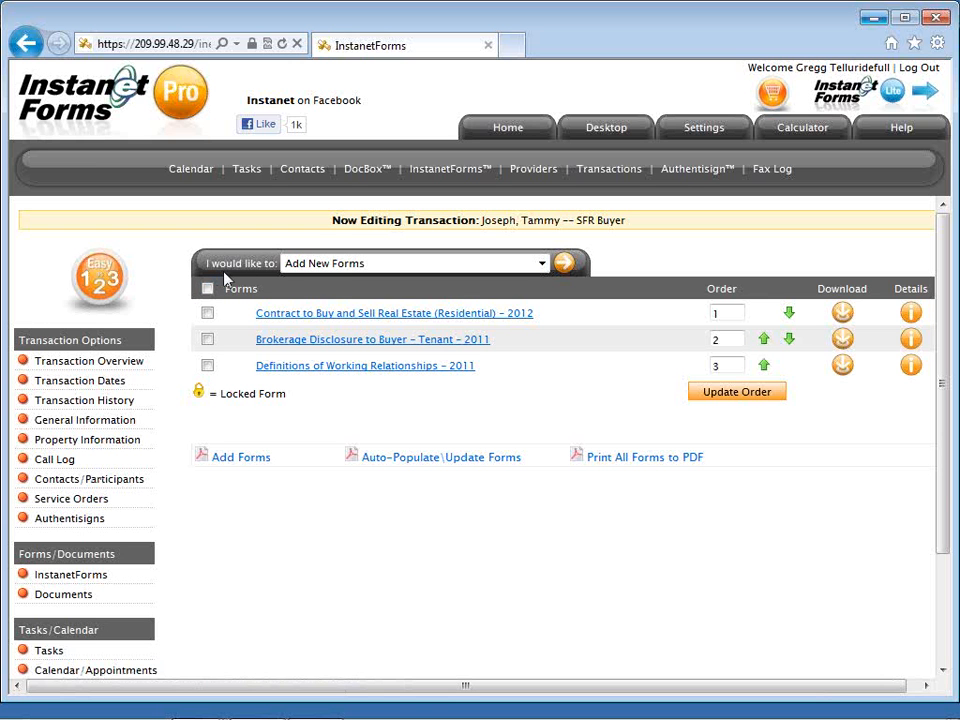
left_click(331, 268)
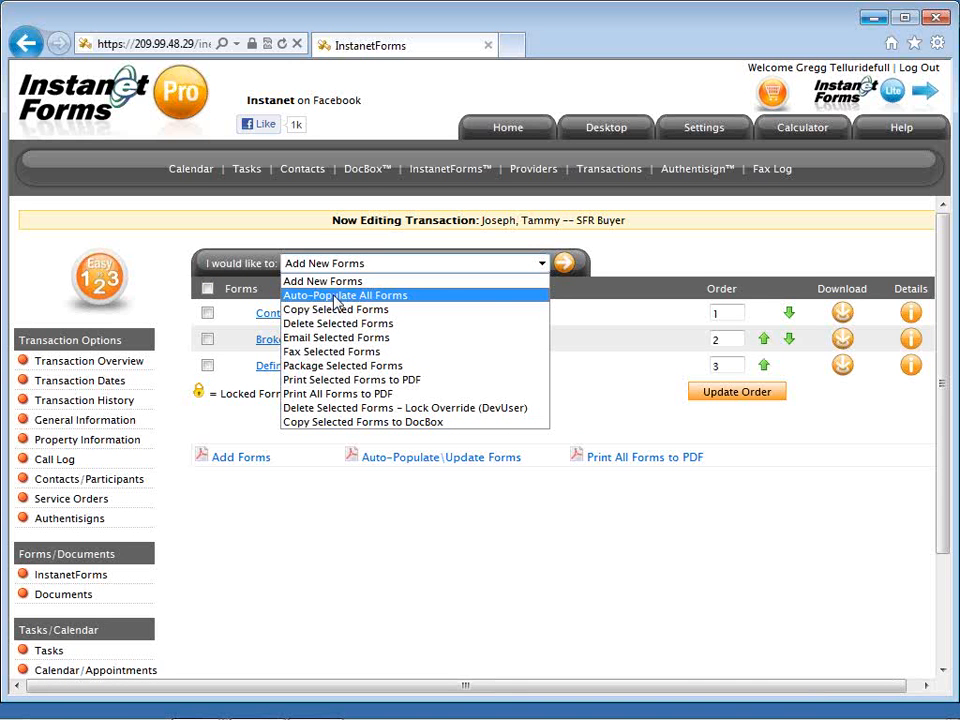
left_click(422, 303)
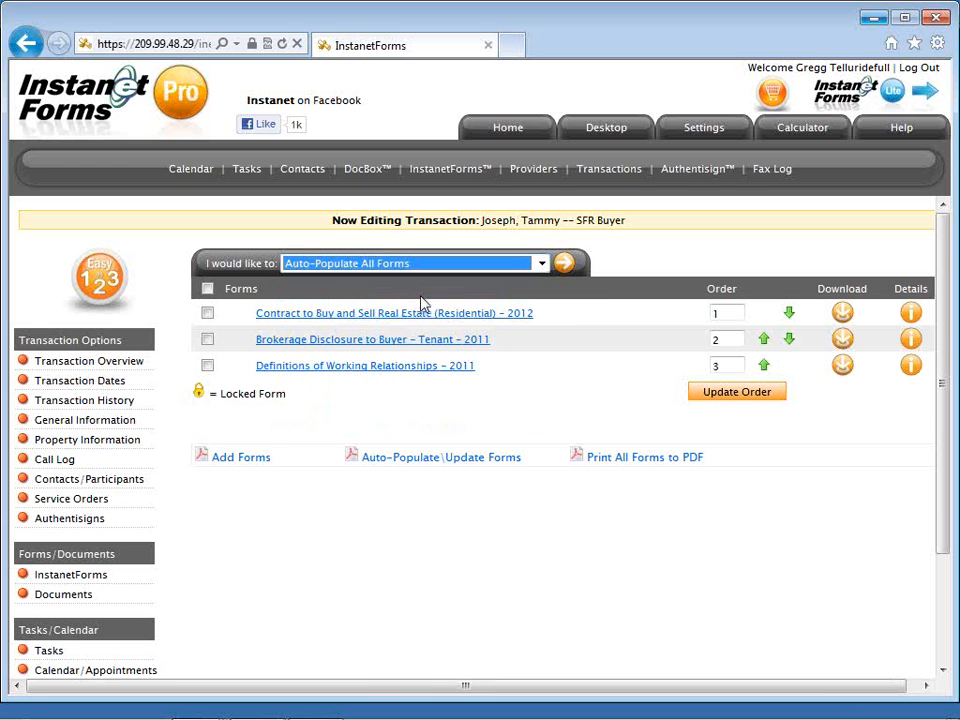
left_click(566, 272)
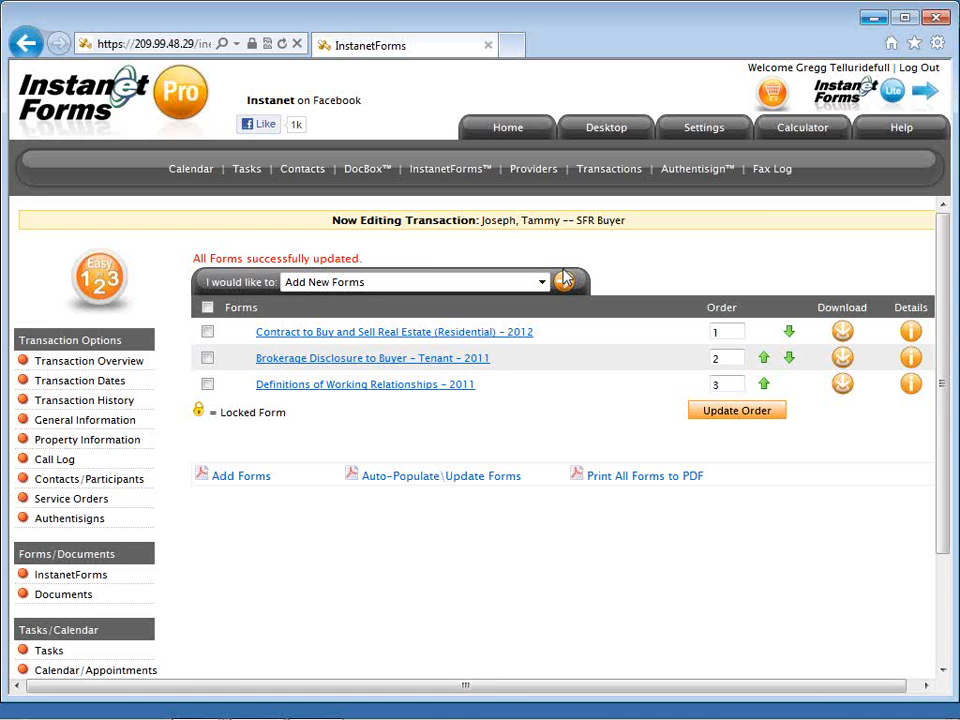
Open the Brokerage Disclosure to Buyer – Tenant – 2011 form and tick the BUYER box.
left_click(459, 360)
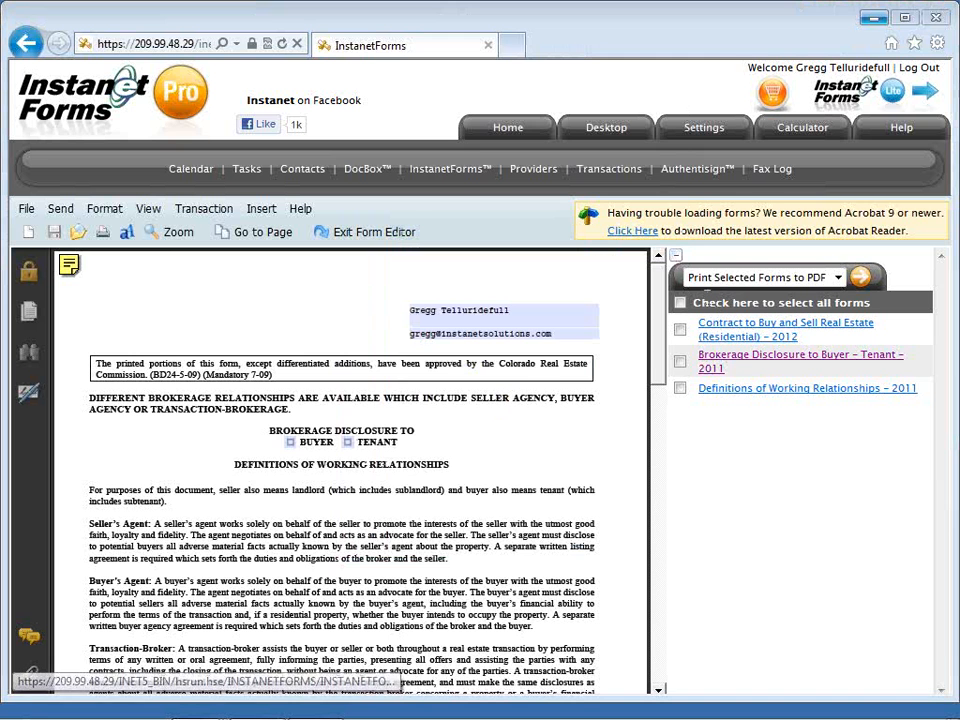
left_click(675, 257)
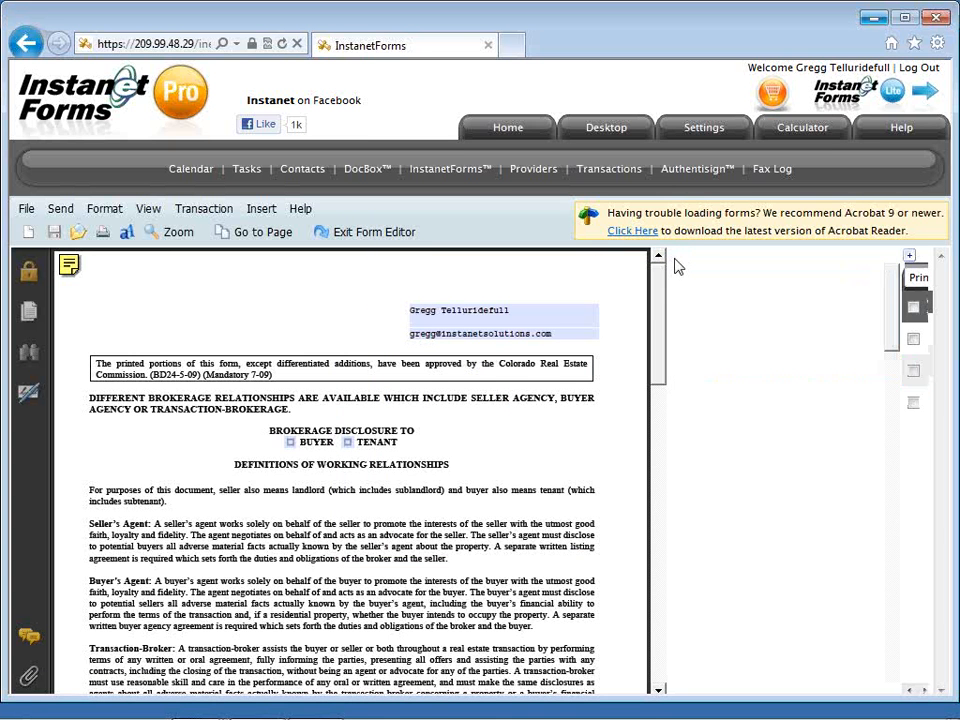
left_click(382, 518)
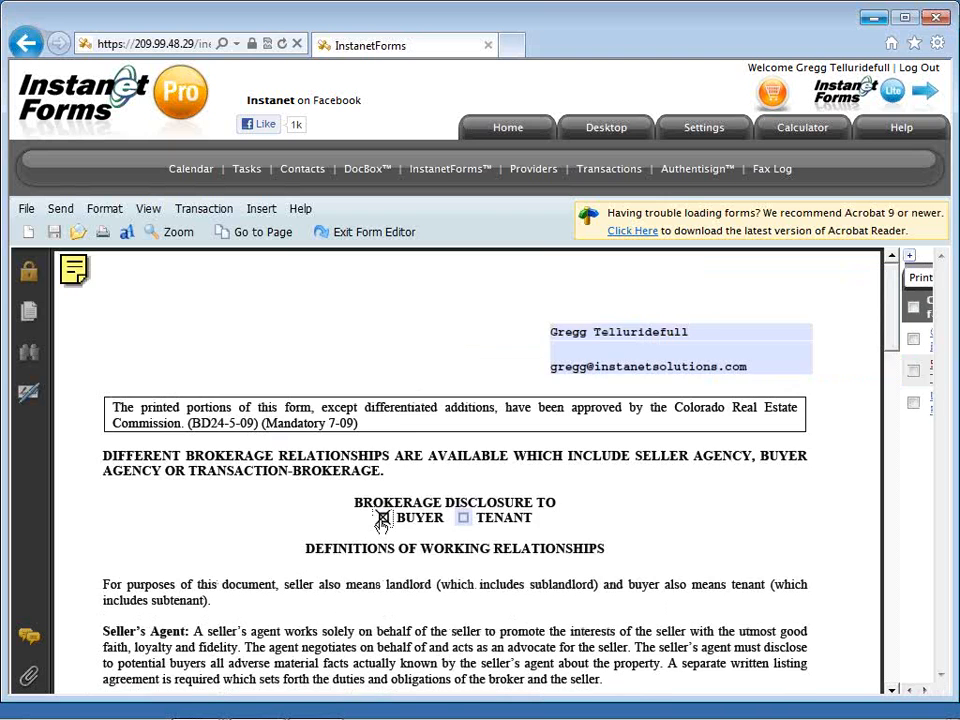
scroll(382, 518, "down", 5)
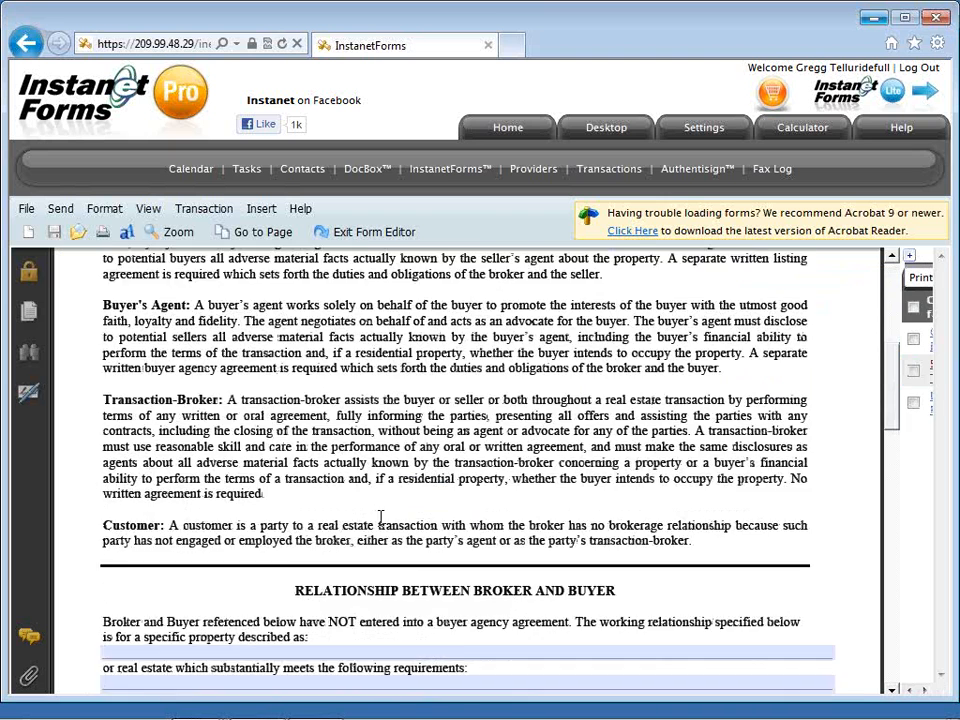
scroll(380, 517, "down", 3)
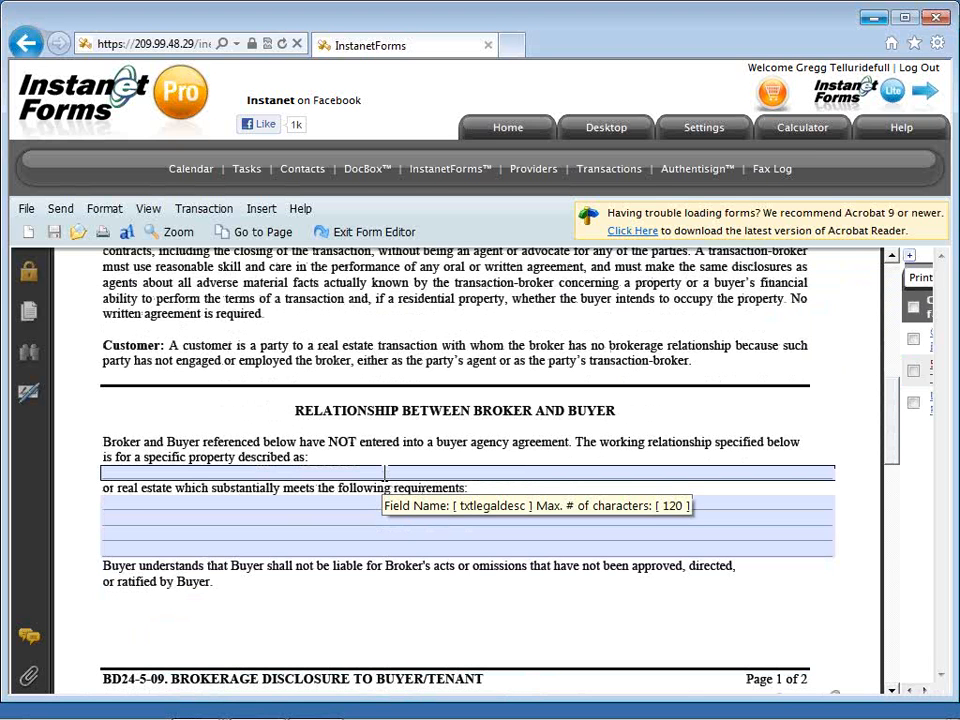
Enter 'SF residential' as the property description.
left_click(384, 472)
type("SFR")
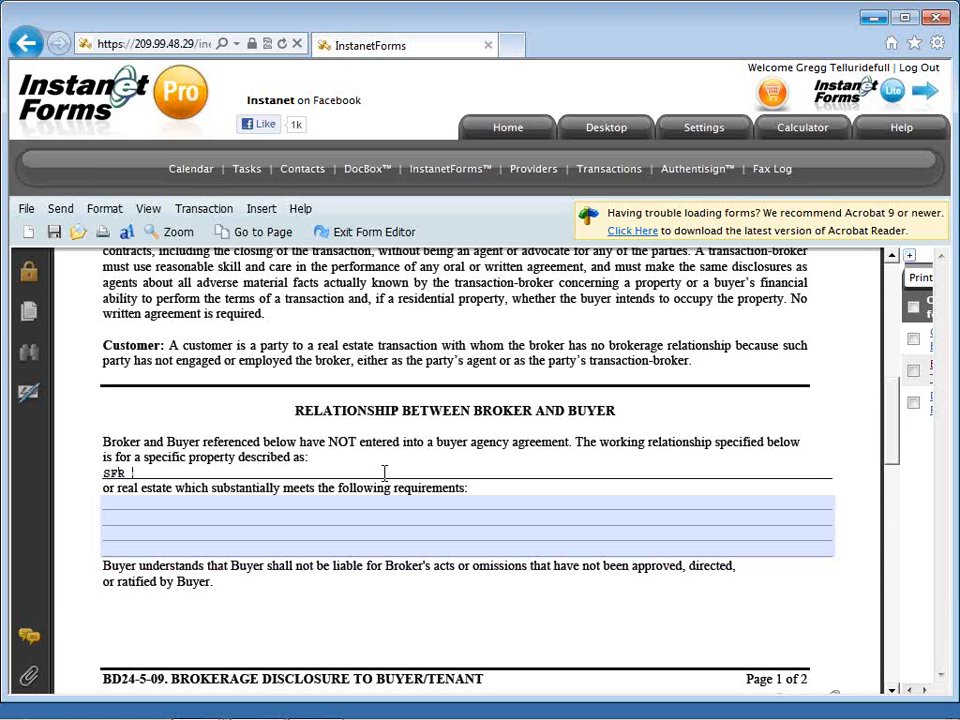
key("BackSpace")
key("BackSpace")
type("residential")
Fill two requirement lines with 'type or paste to add the details to your forms and contracts'.
key("Tab")
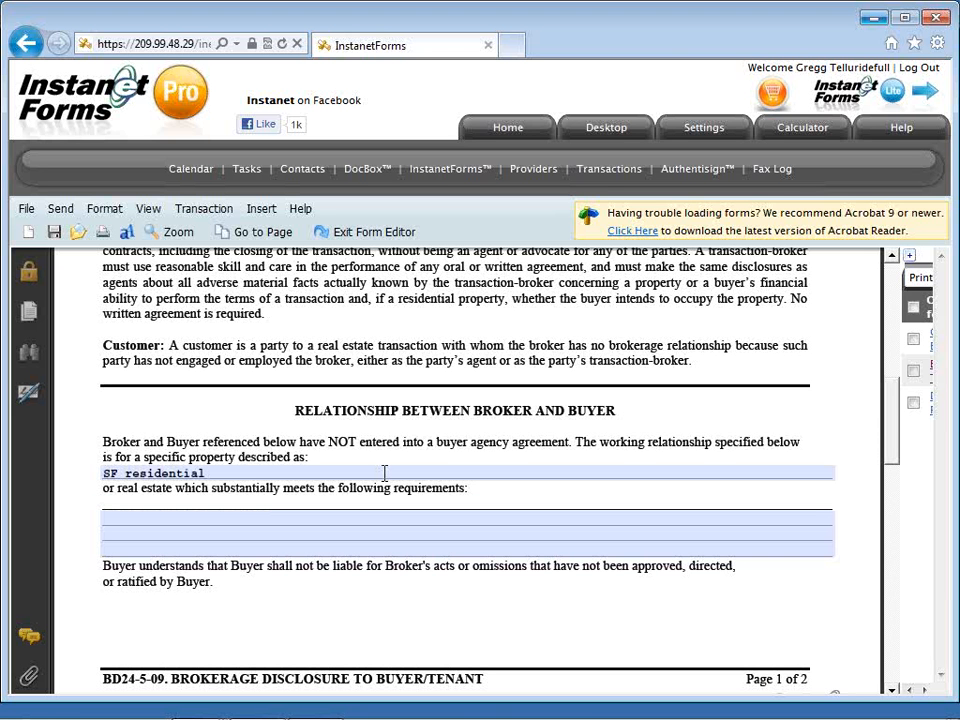
type("type or paste to add the det")
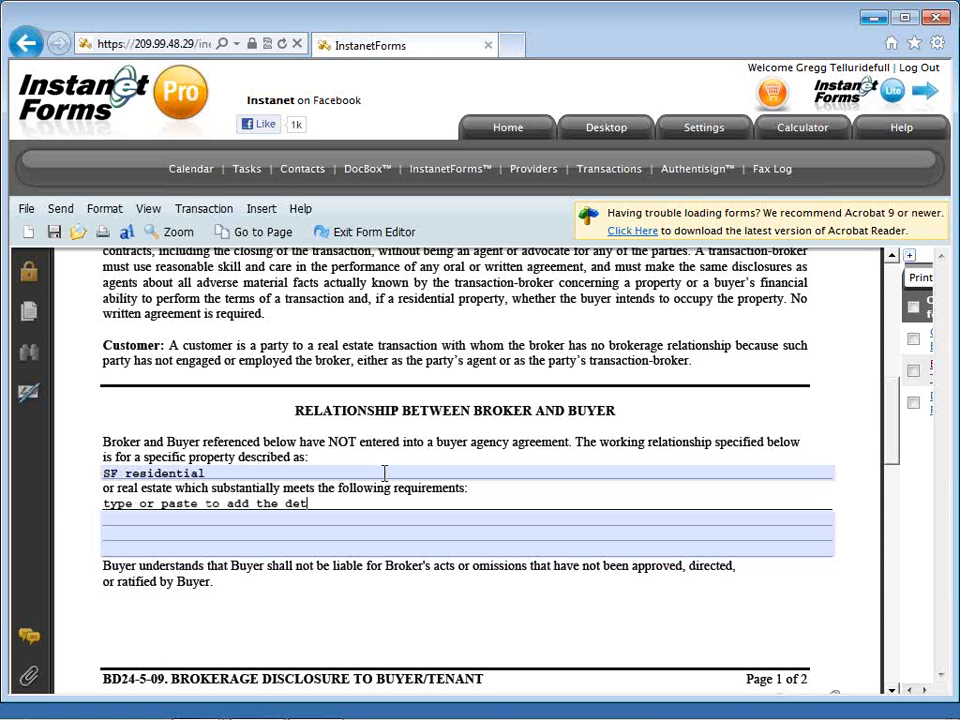
type("ails to your forms and con")
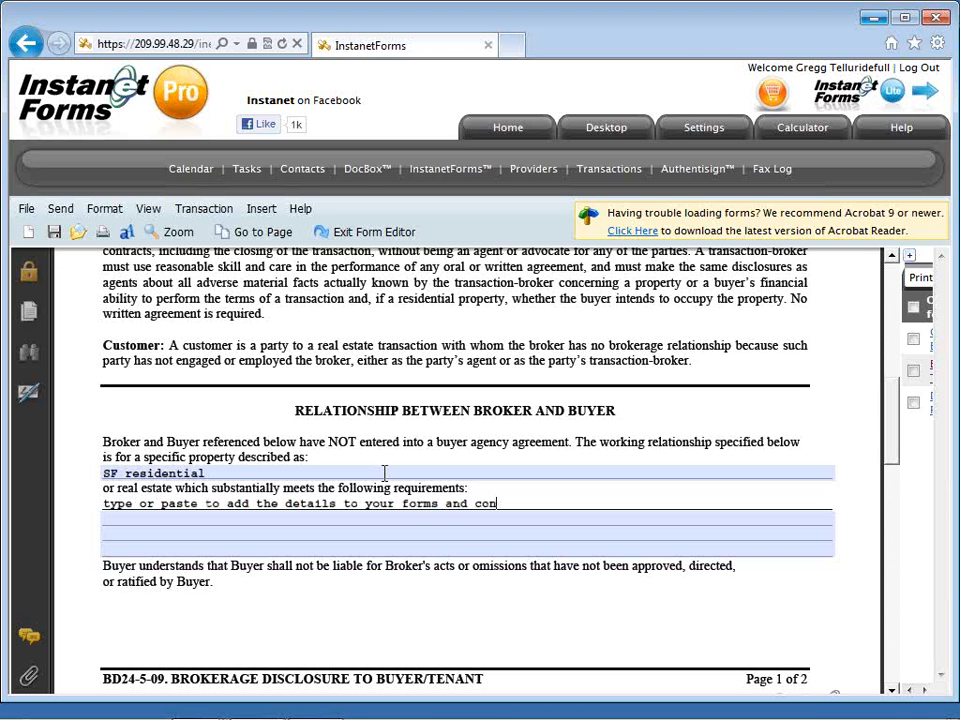
type("tracts")
key("ctrl+shift+Left")
key("ctrl+shift+Left")
key("ctrl+shift+Left")
key("ctrl+shift+Left")
key("ctrl+shift+Left")
key("ctrl+shift+Left")
key("ctrl+shift+Left")
key("ctrl+shift+Left")
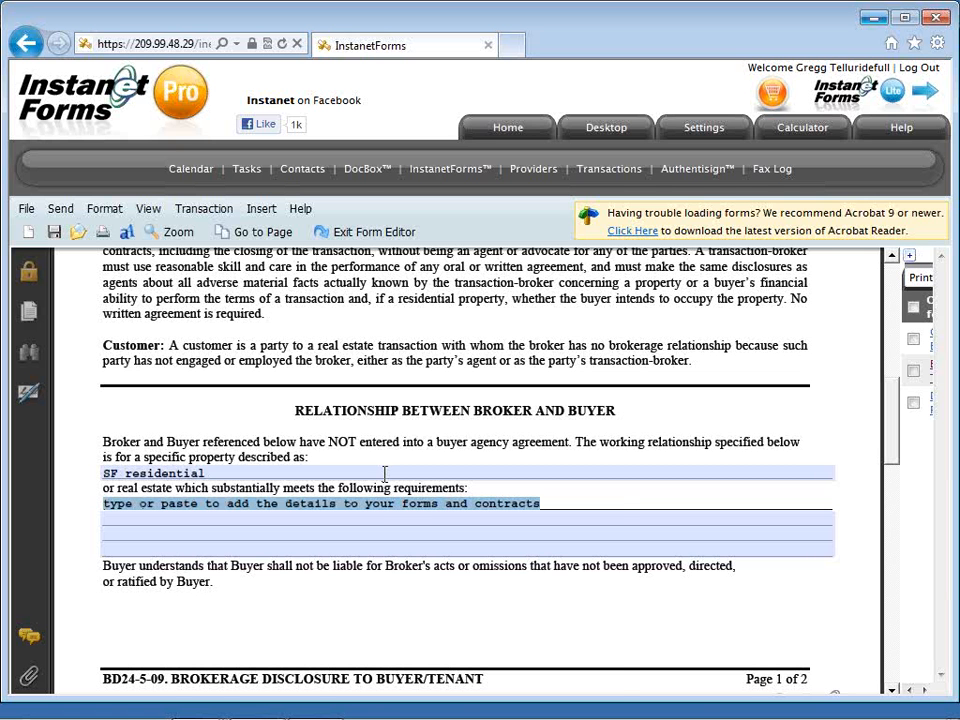
right_click(385, 508)
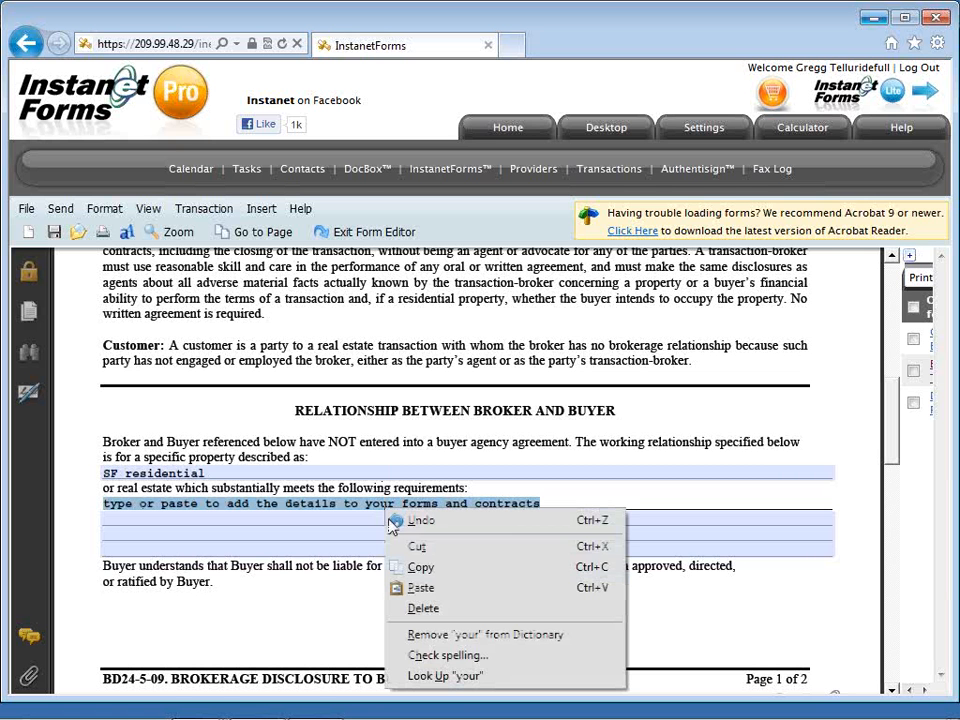
left_click(414, 568)
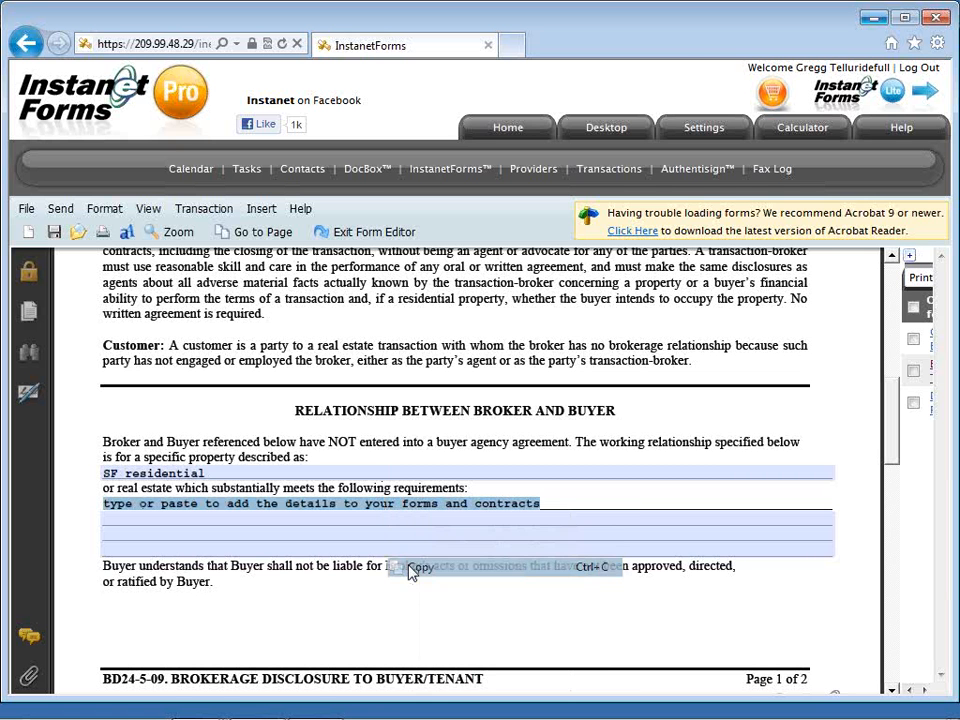
left_click(360, 521)
right_click(362, 527)
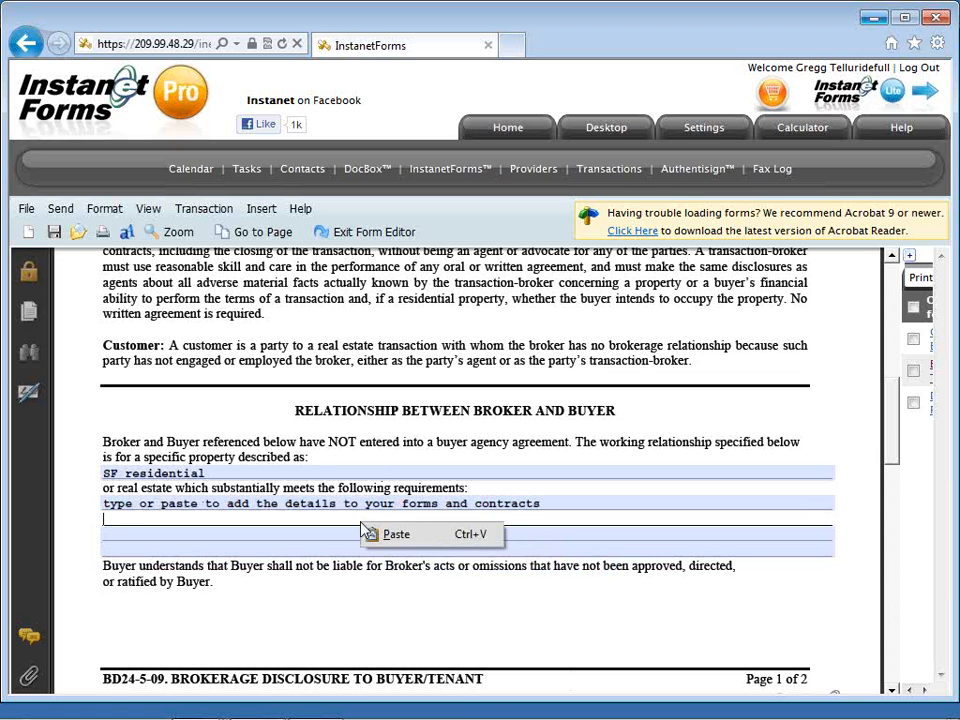
left_click(390, 536)
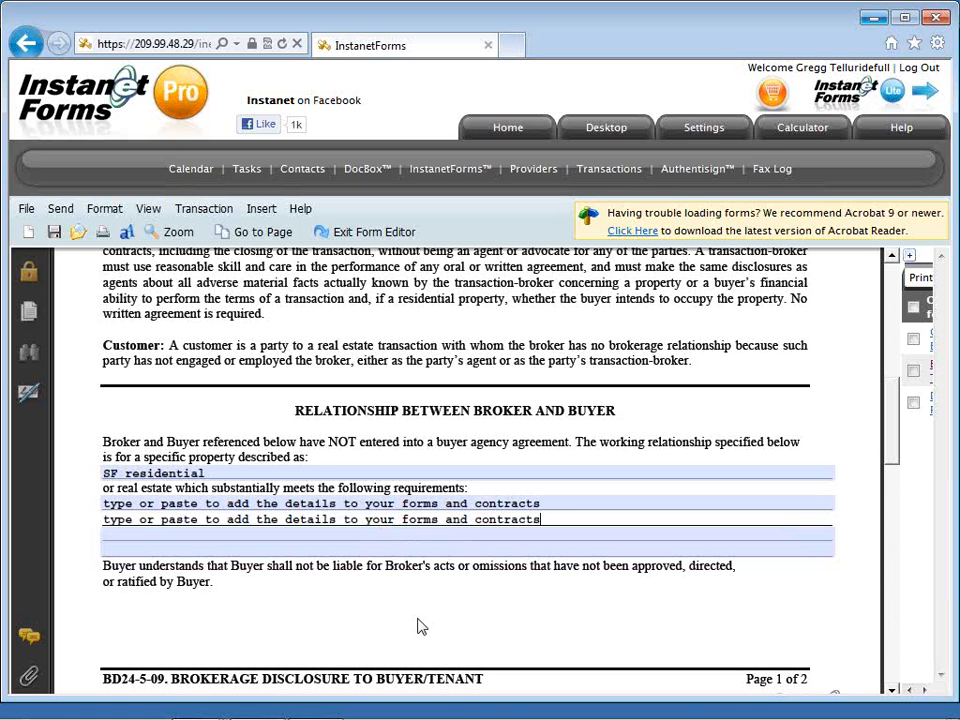
scroll(419, 620, "down", 1)
scroll(418, 615, "down", 5)
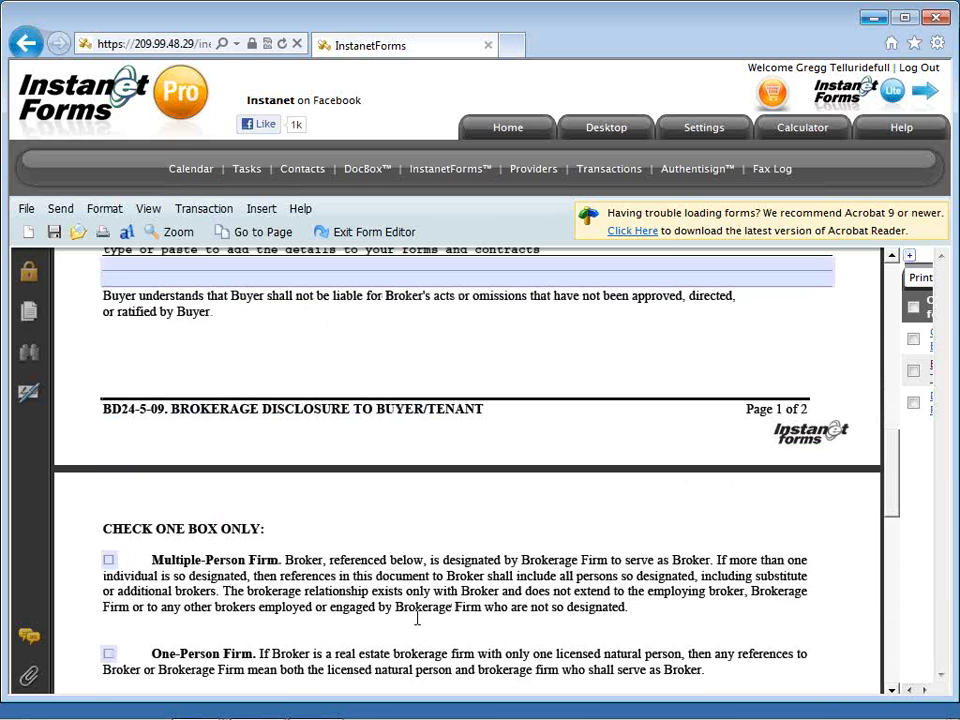
Mark Multiple-Person Firm and tick the Show a property and Prepare and Convey tasks.
left_click(111, 470)
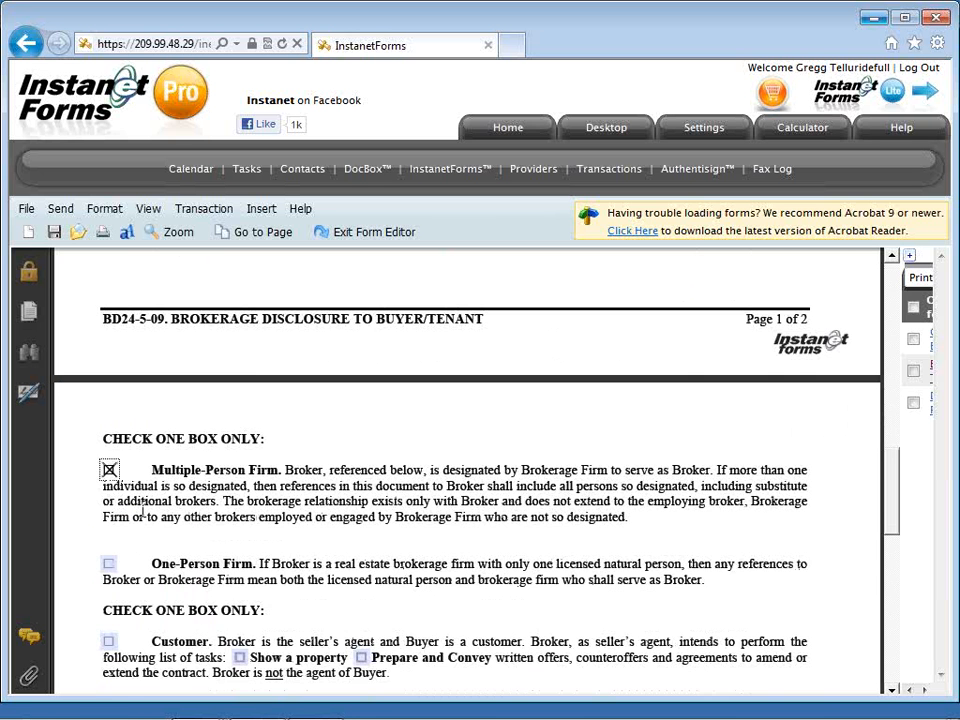
scroll(165, 535, "down", 4)
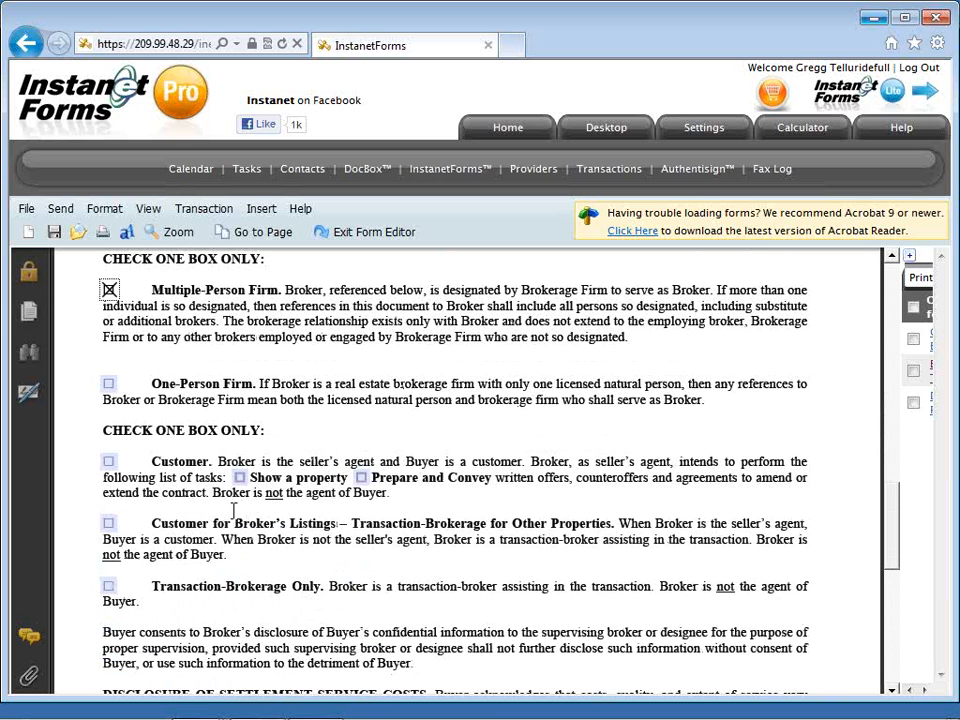
left_click(240, 478)
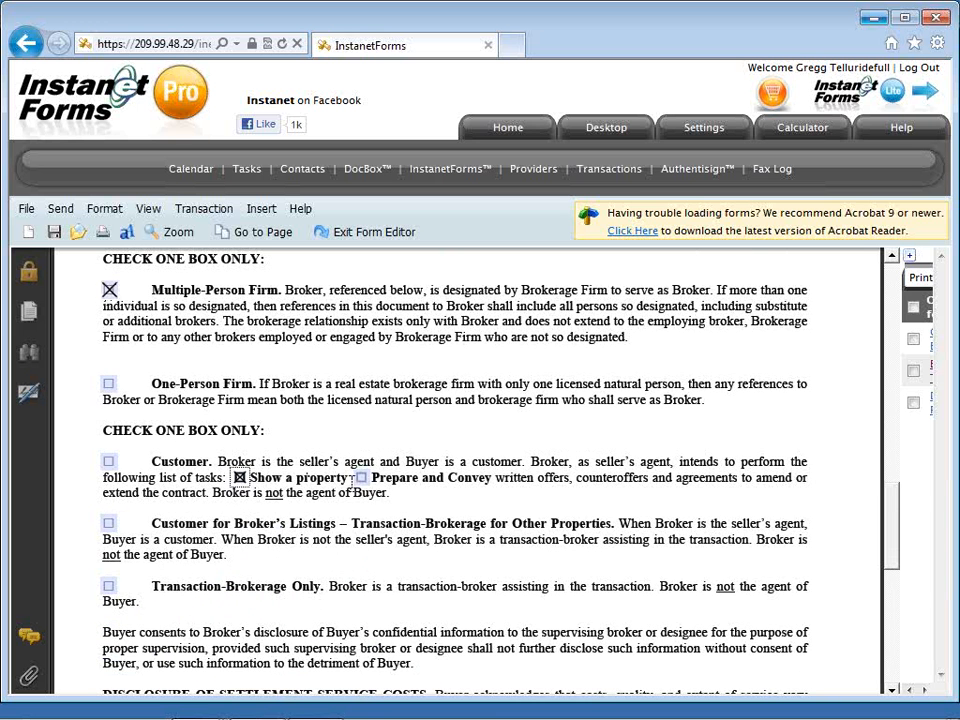
left_click(361, 478)
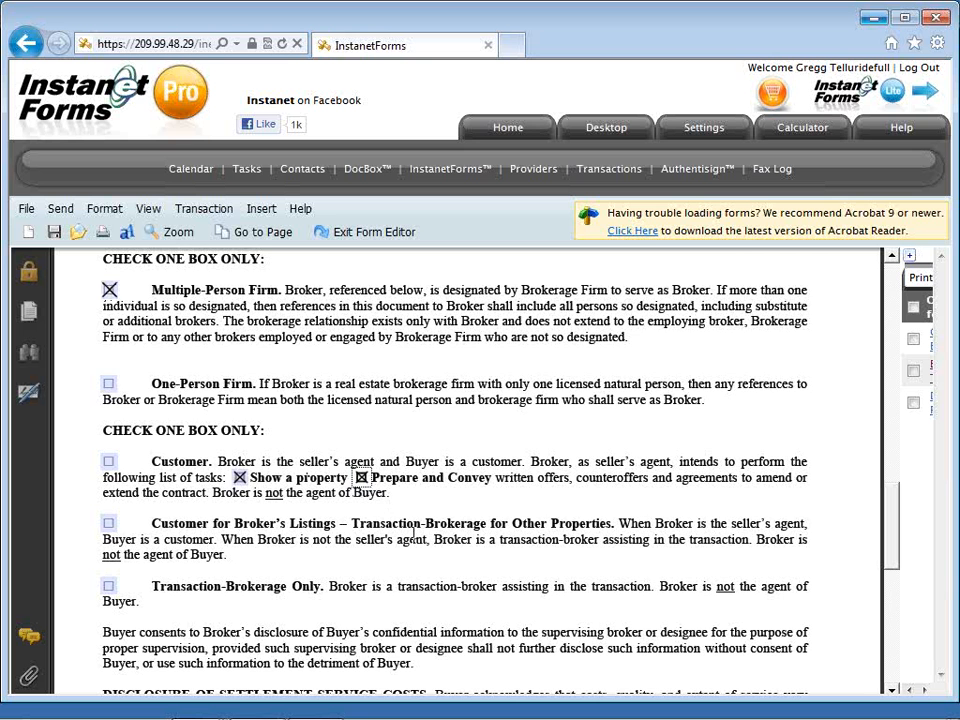
scroll(413, 532, "down", 1)
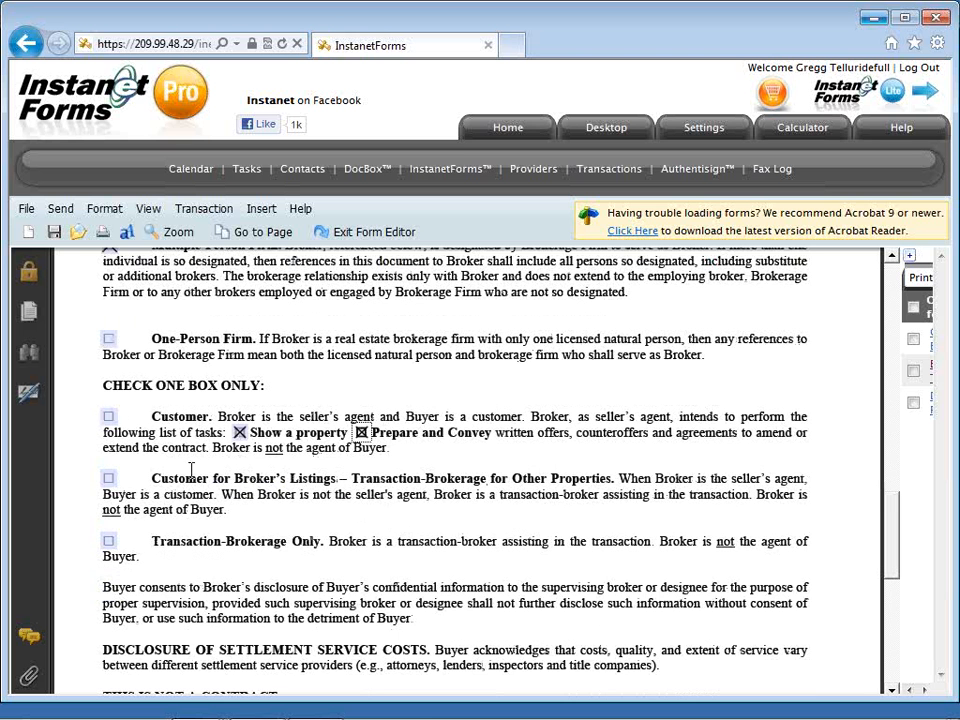
Clear the Show a property and Prepare and Convey marks, leaving Customer and Transaction-Brokerage Only unchecked.
left_click(108, 418)
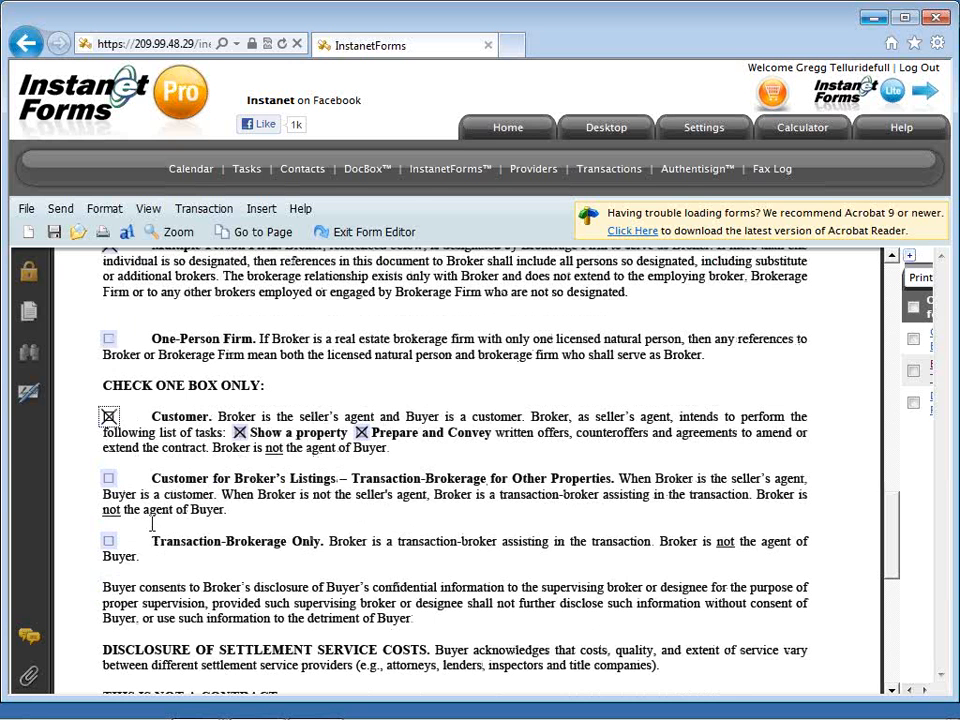
left_click(108, 417)
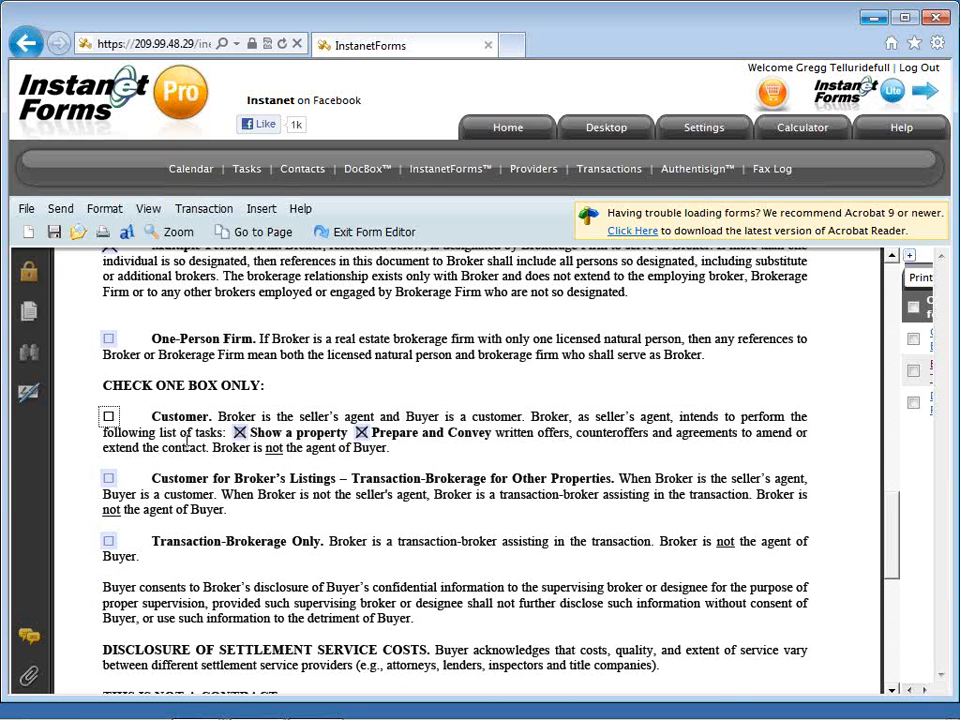
left_click(240, 433)
left_click(362, 433)
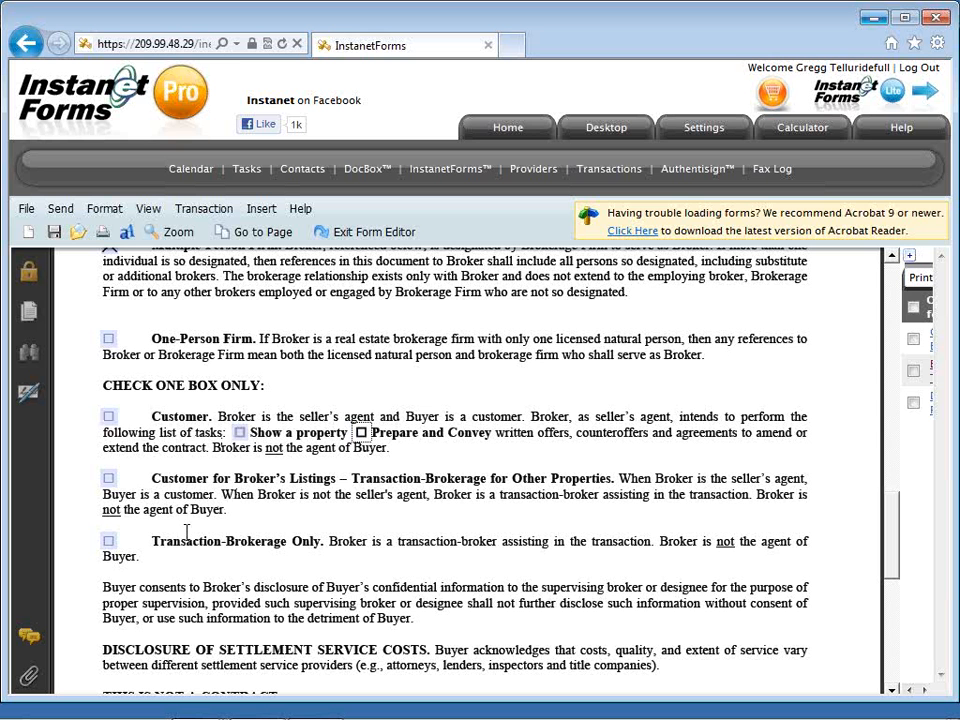
left_click(108, 541)
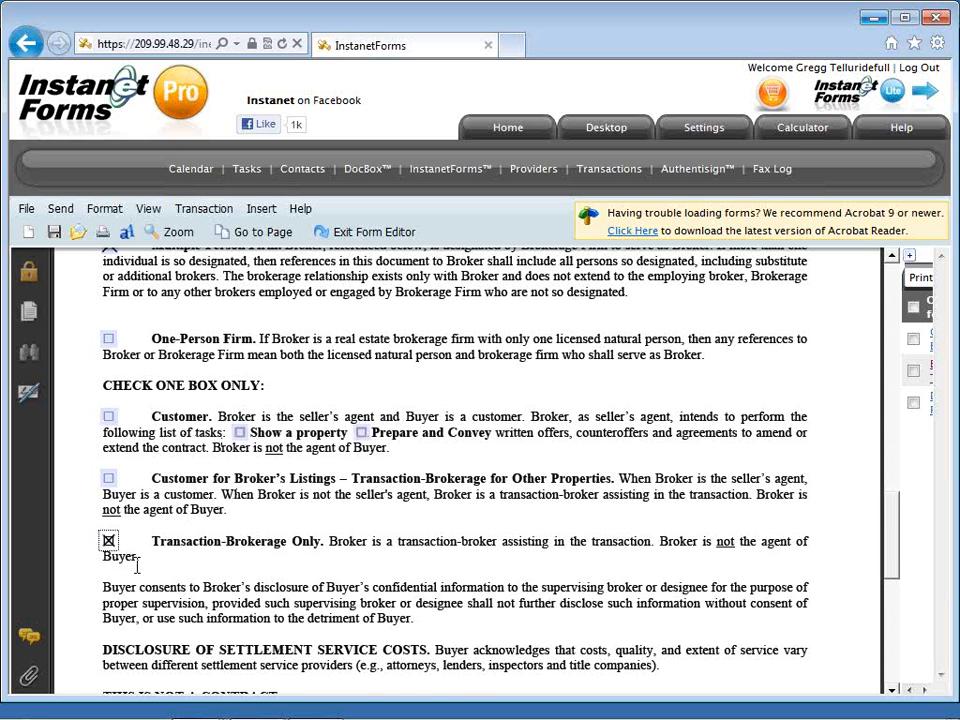
scroll(137, 566, "down", 1)
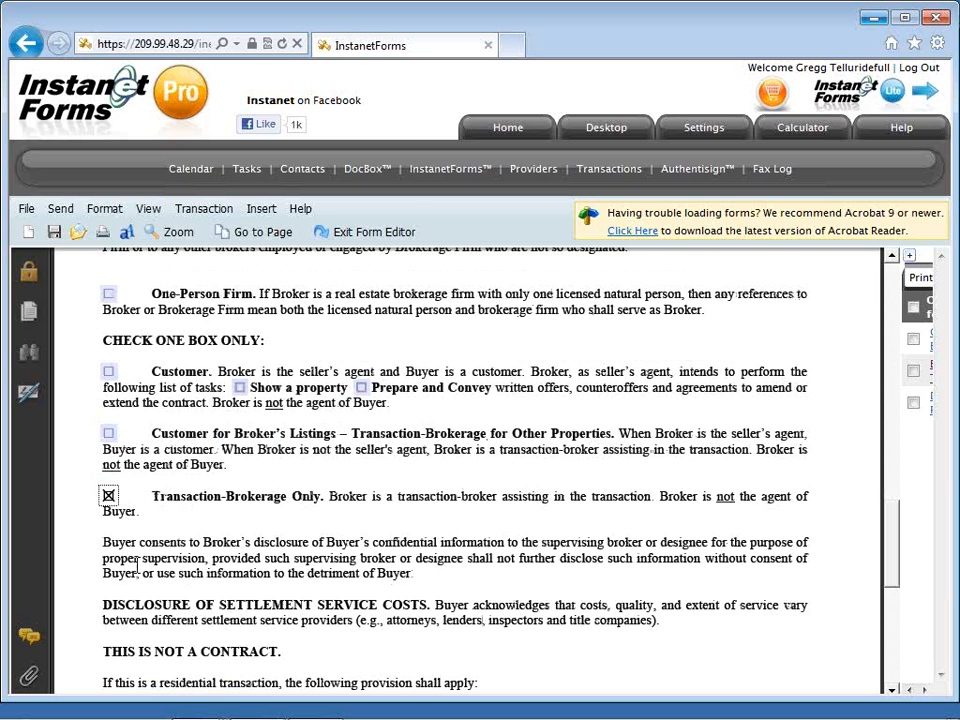
left_click(109, 496)
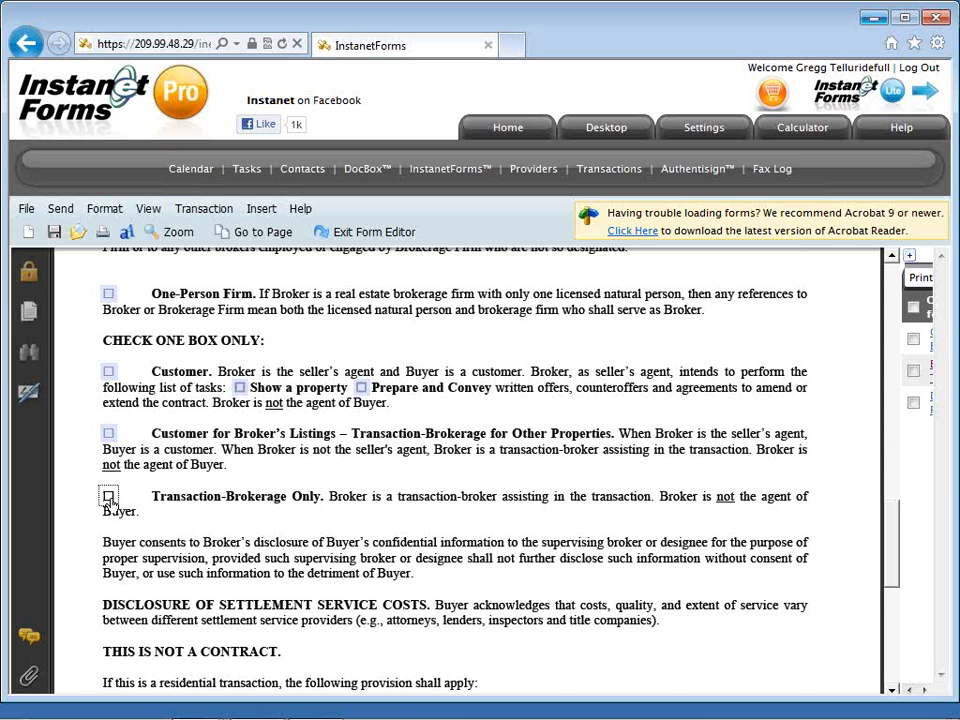
scroll(109, 498, "up", 2)
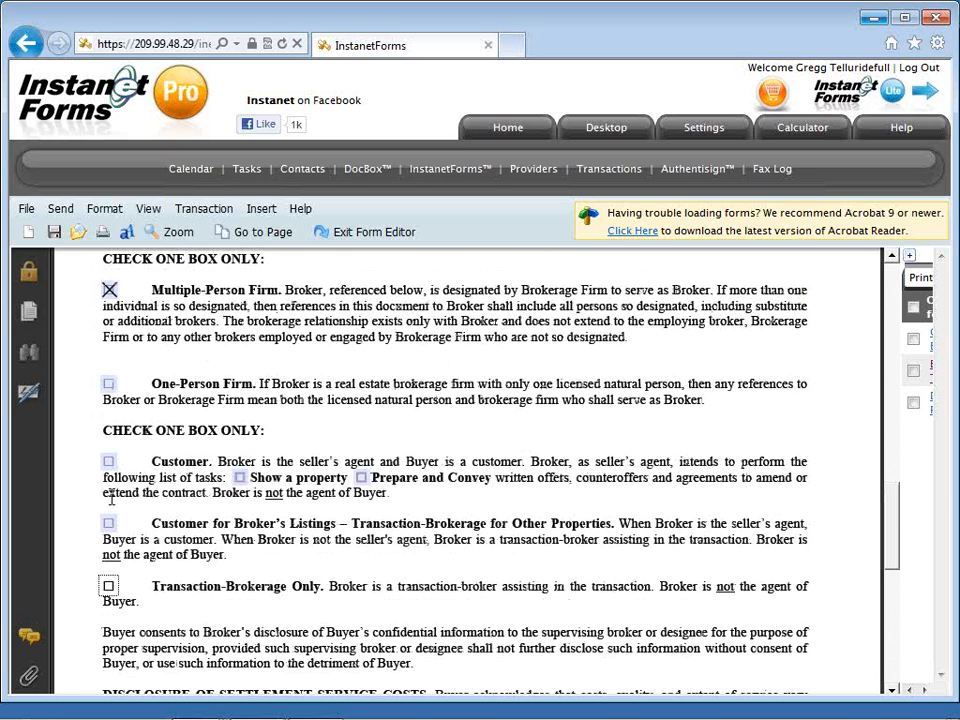
scroll(112, 500, "down", 4)
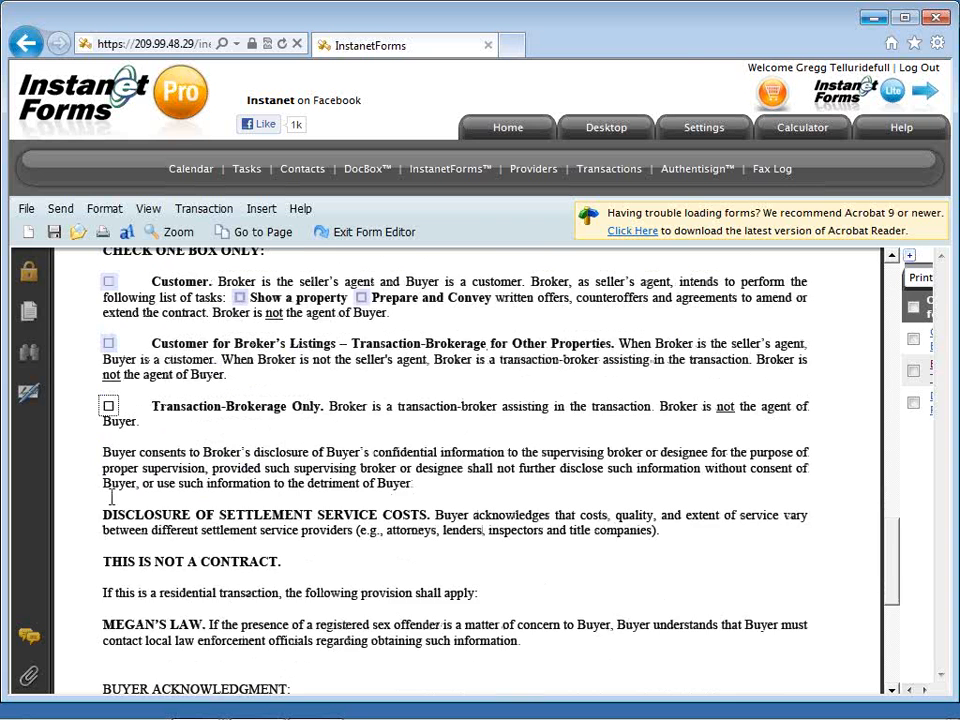
scroll(112, 497, "down", 6)
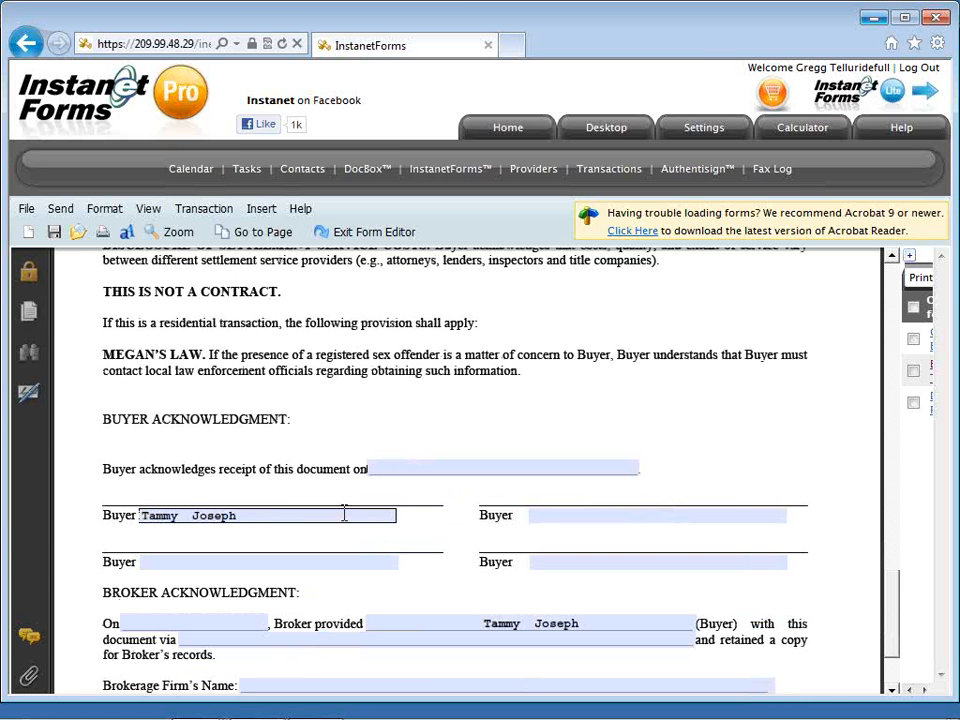
left_click_drag(244, 514, 148, 515)
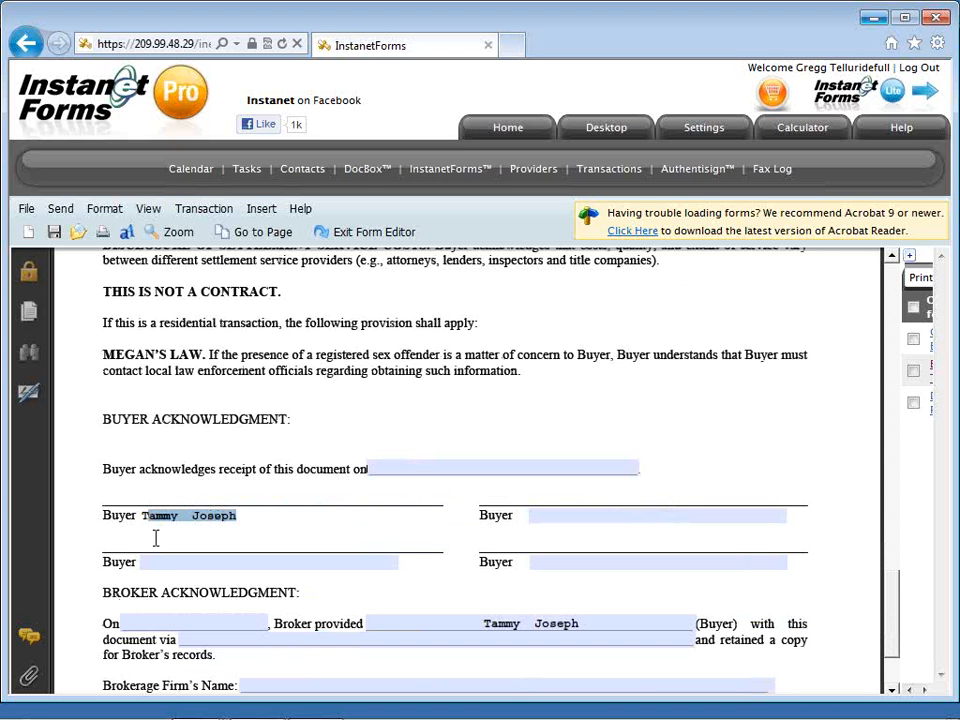
left_click(140, 525)
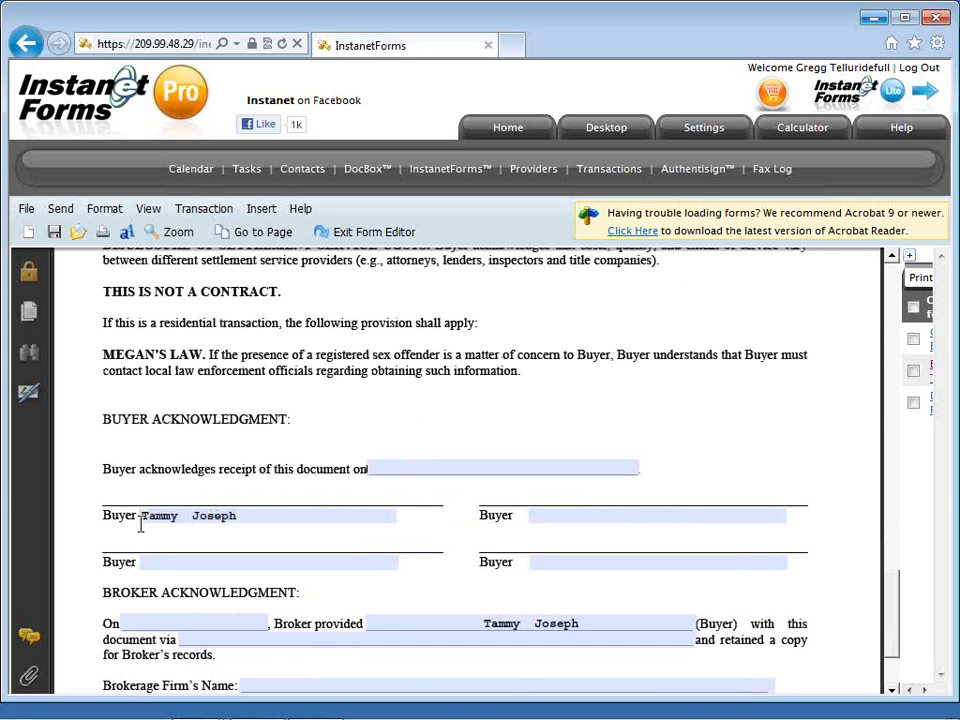
scroll(140, 525, "down", 3)
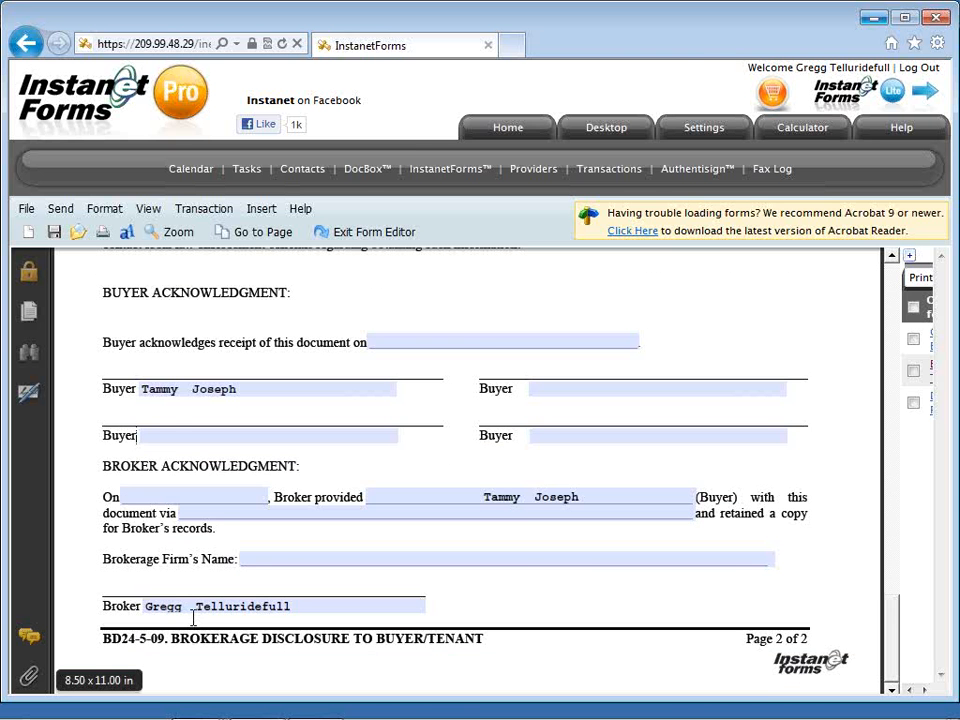
scroll(193, 618, "up", 1)
scroll(193, 618, "up", 3)
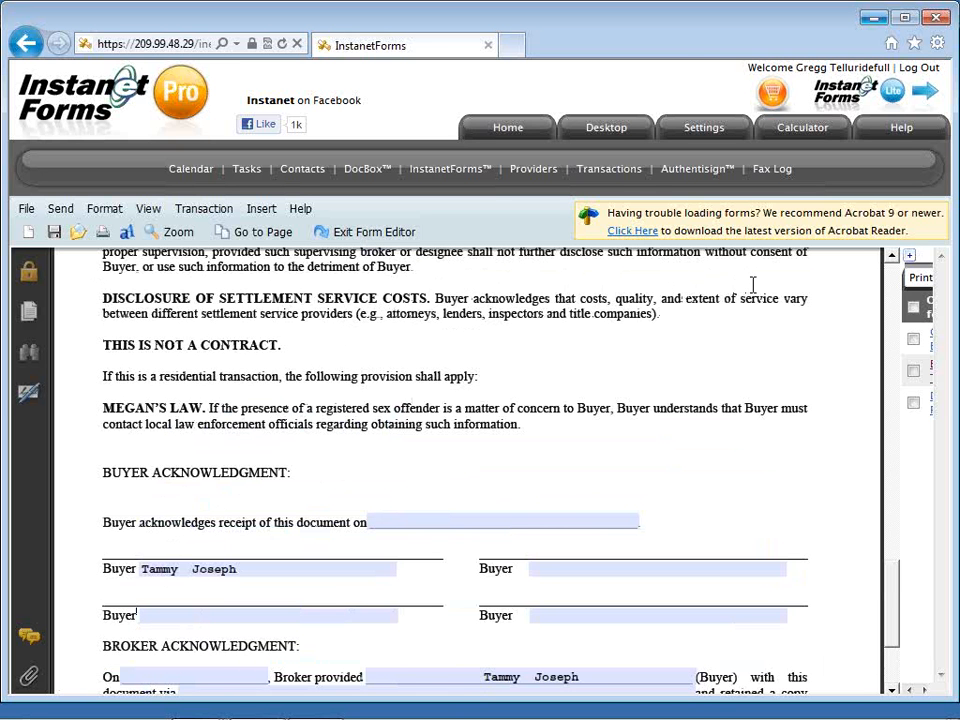
Open the Definitions of Working Relationships – 2011 form, saving the Brokerage Disclosure changes.
left_click(909, 259)
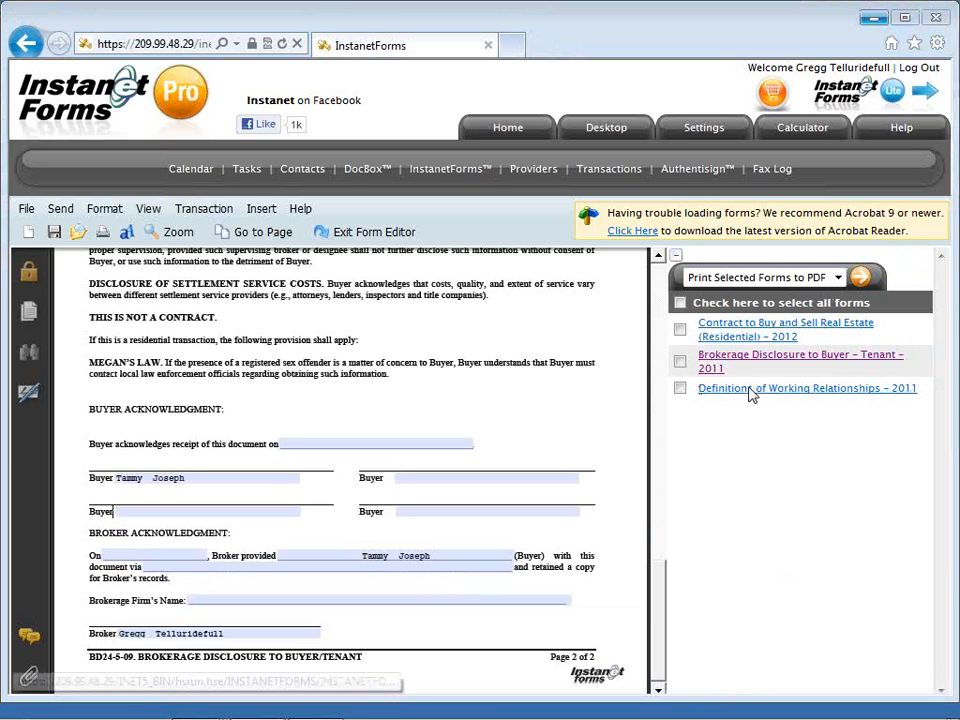
left_click(751, 389)
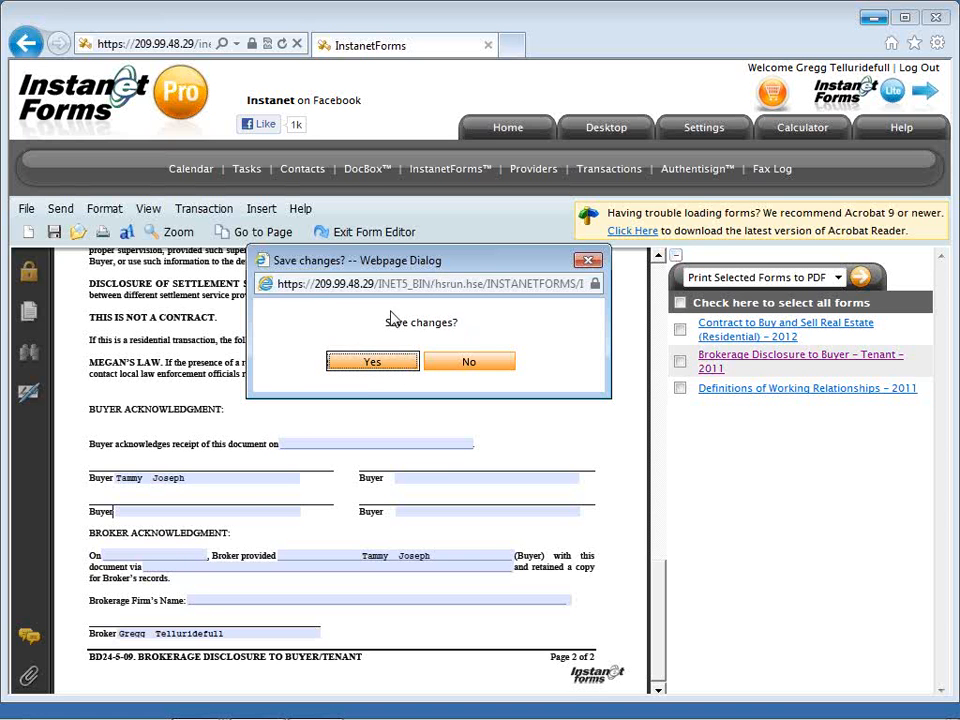
left_click_drag(399, 266, 389, 280)
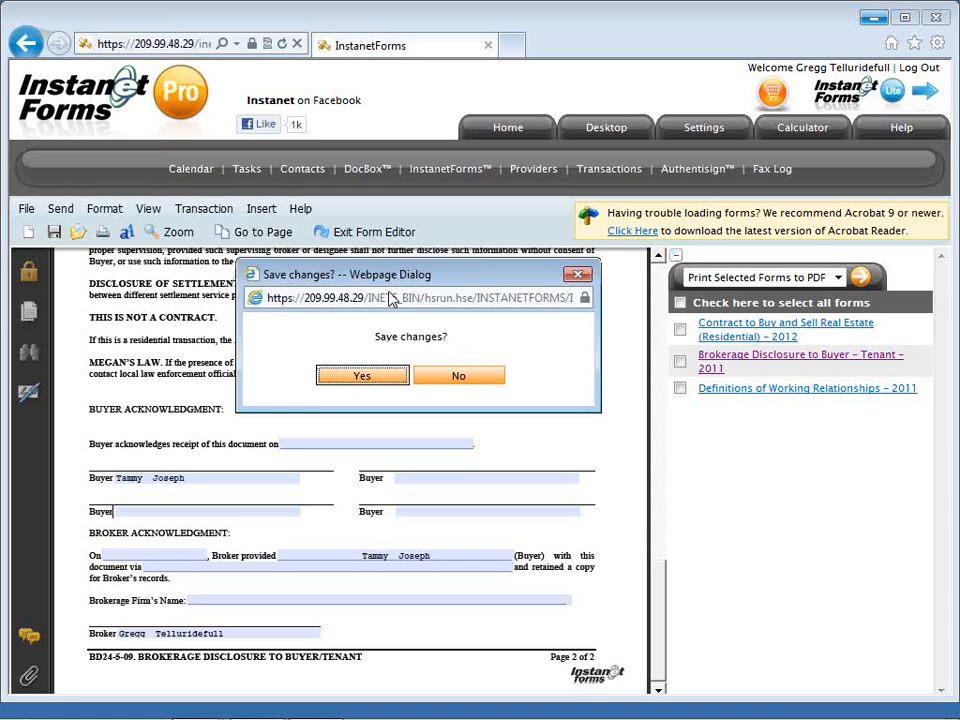
left_click(373, 379)
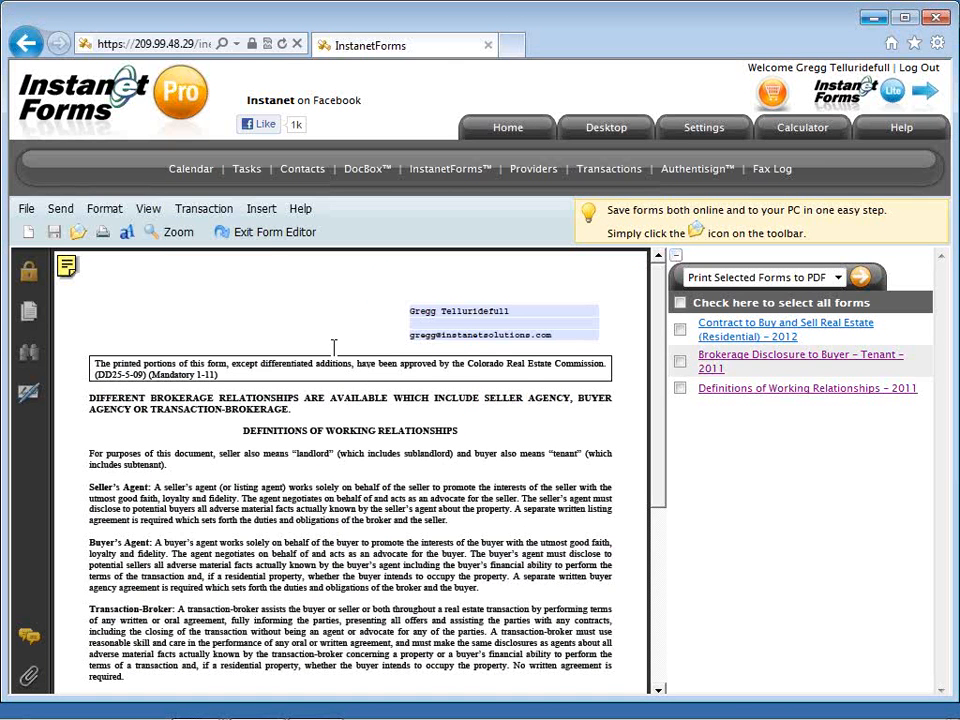
Exit the form editor and open the transaction's Authentisign signings list, which has no records yet.
left_click(274, 234)
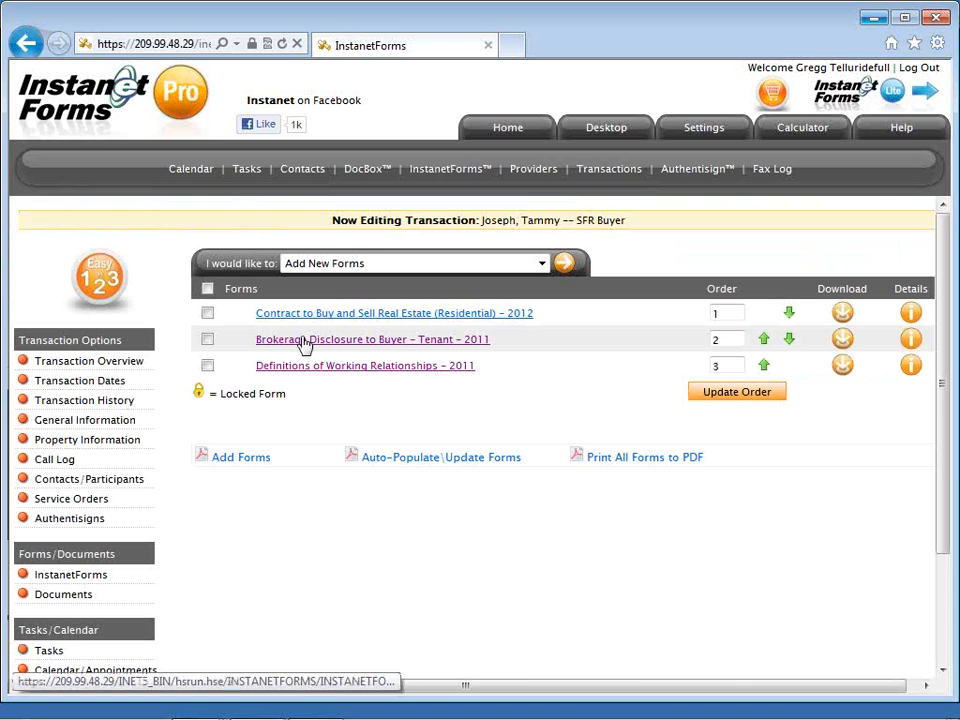
left_click(103, 522)
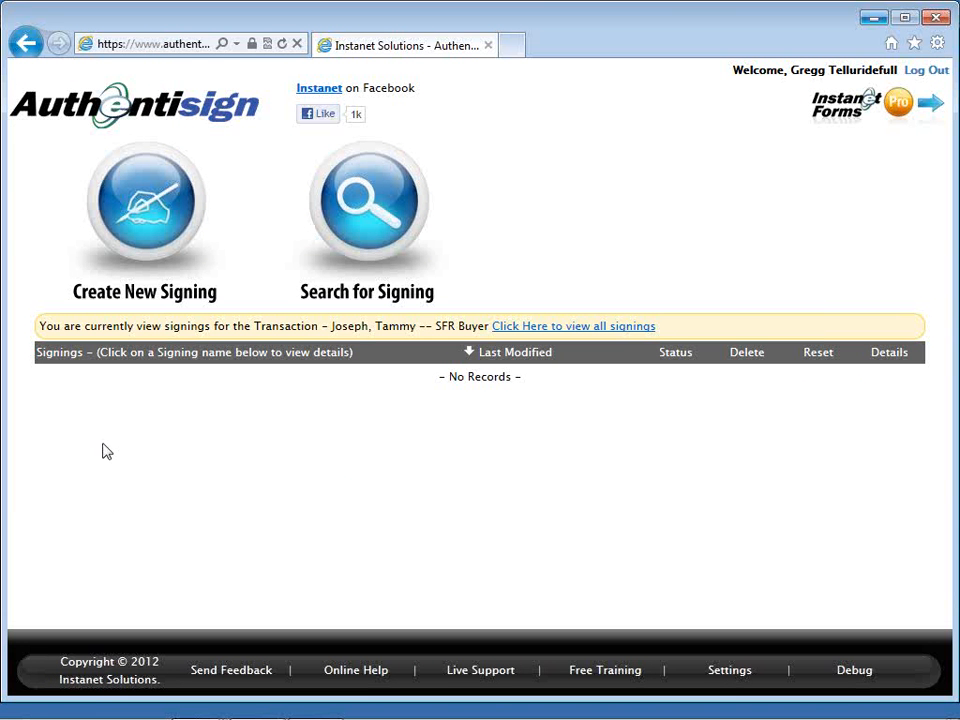
Create a new signing and change its name suffix from 'SFR Buyer' to 'AD BRA'.
left_click(141, 236)
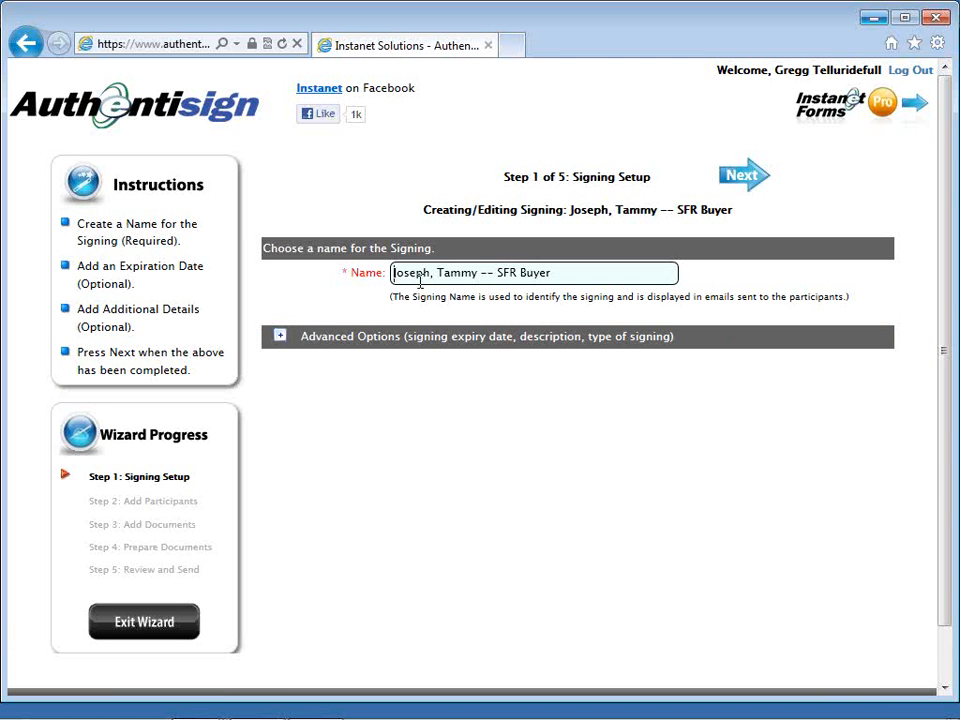
left_click(545, 273)
key("BackSpace")
key("BackSpace")
key("BackSpace")
key("BackSpace")
key("BackSpace")
key("BackSpace")
key("BackSpace")
key("BackSpace")
key("BackSpace")
type("AD BRA")
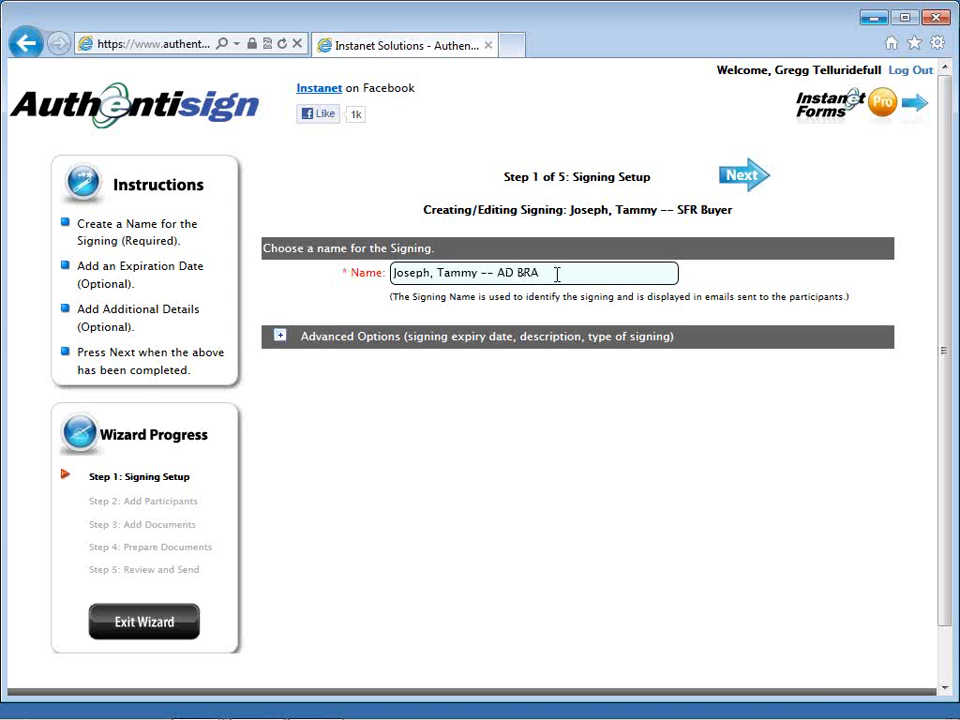
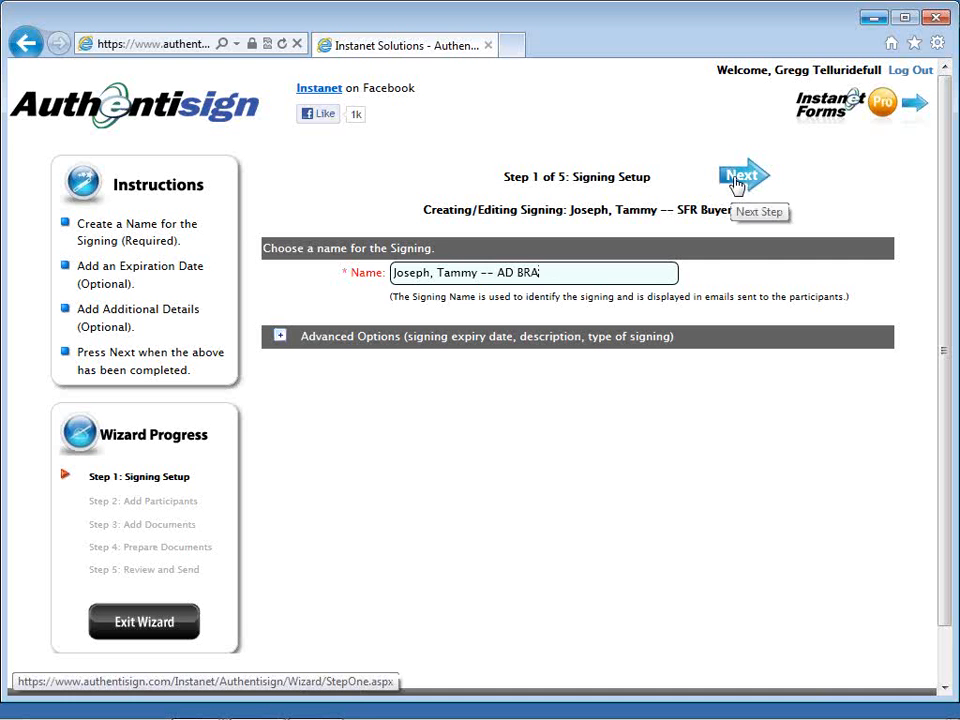
Finish the signing setup and advance to Step 2, the Select Transaction Participants list.
left_click(737, 180)
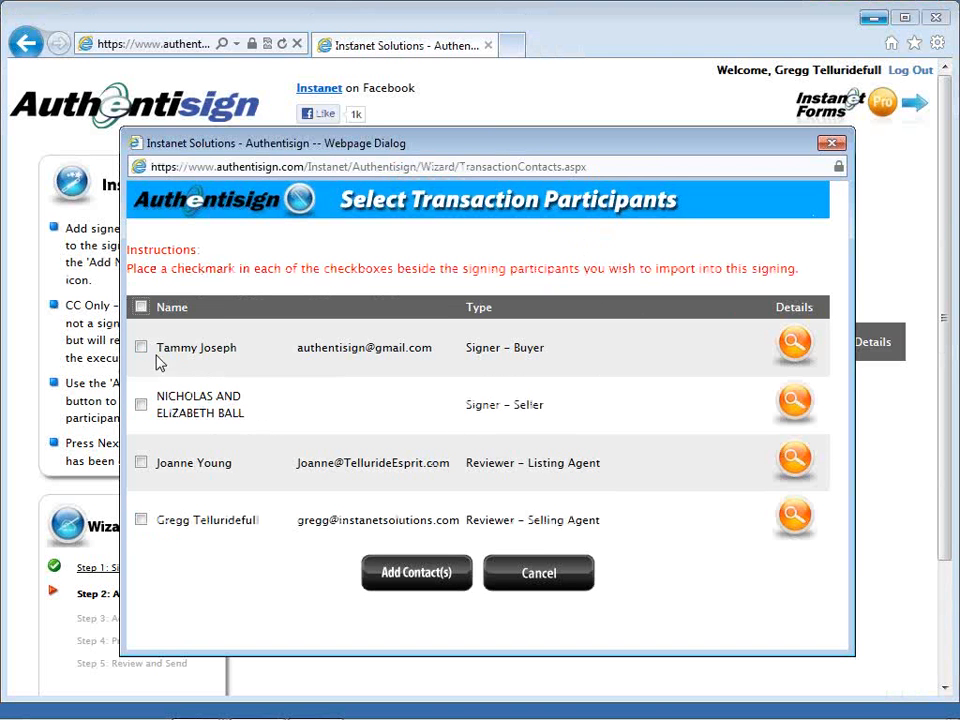
Import the transaction's buyer as a Signer – Buyer, the signing's only participant.
left_click(141, 348)
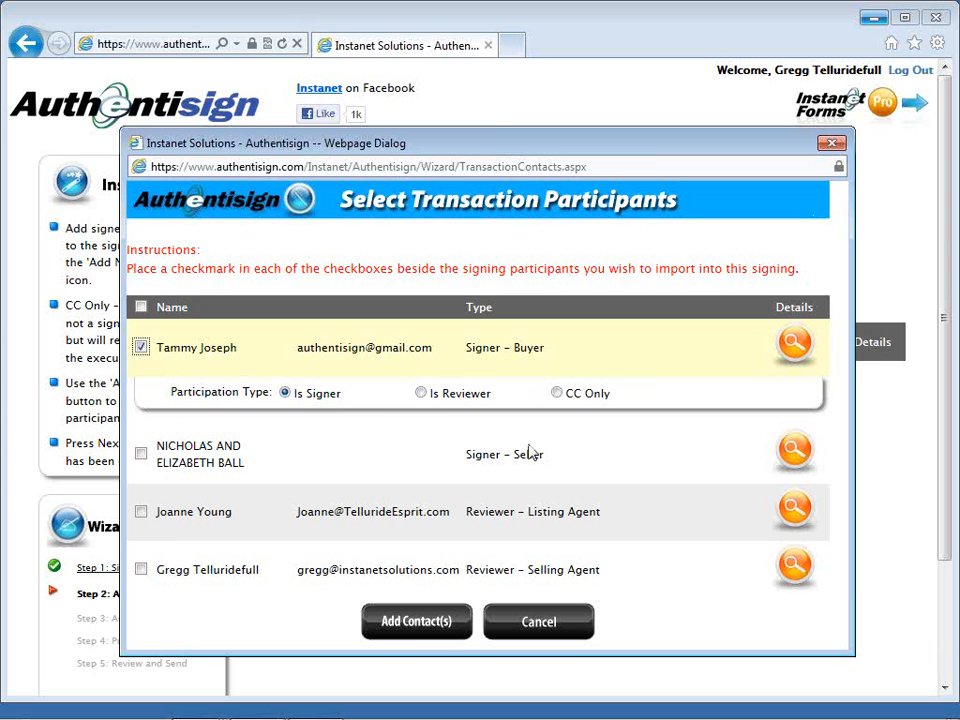
left_click(436, 626)
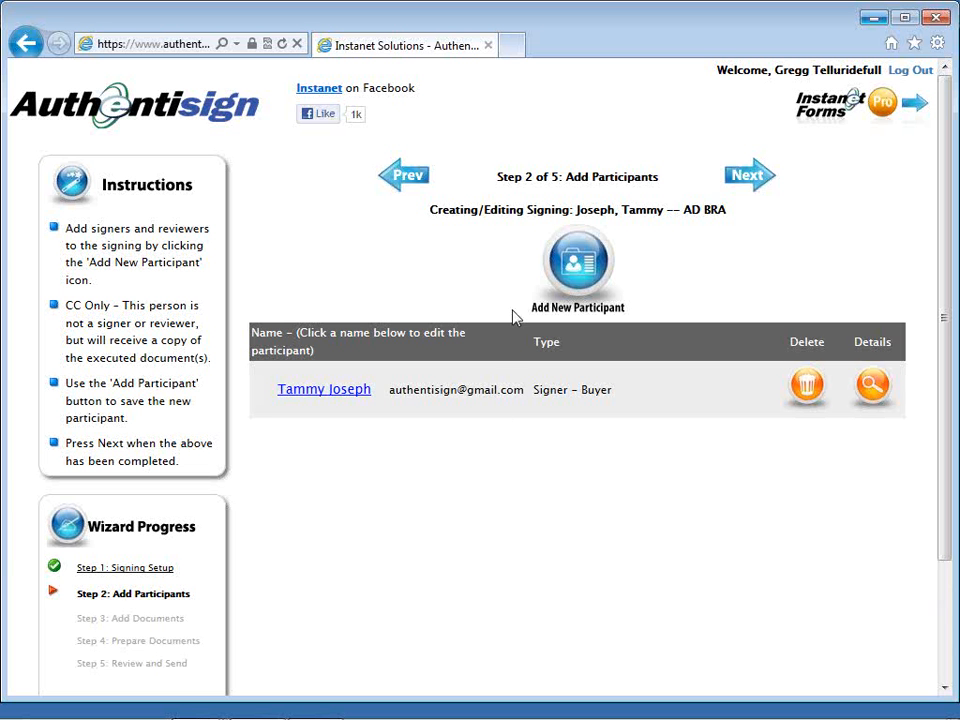
Start a blank new-participant entry form alongside the buyer.
left_click(559, 268)
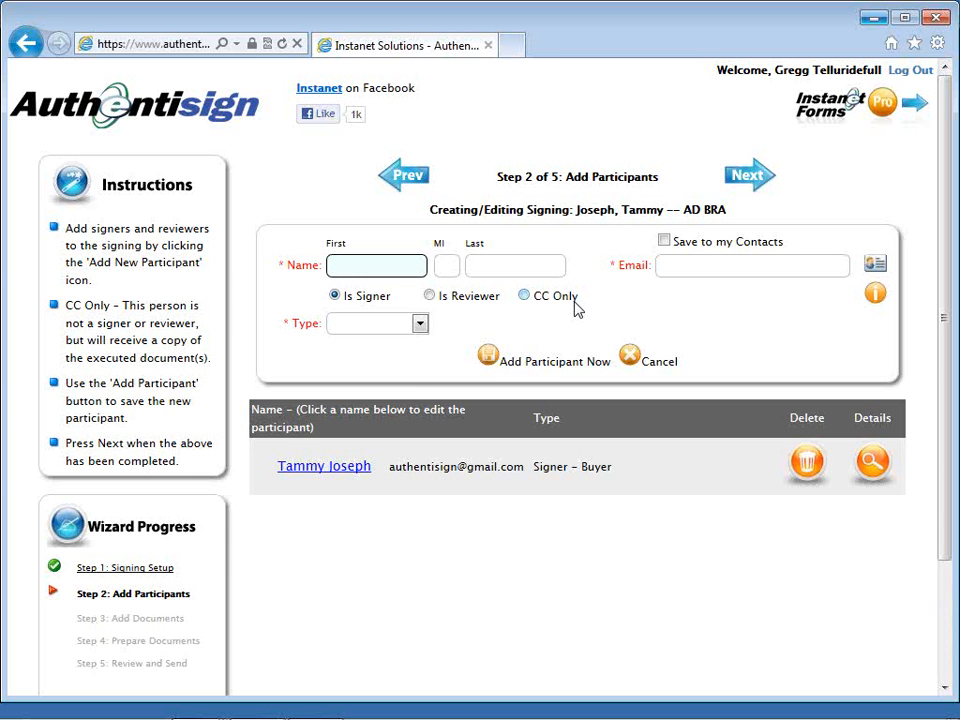
Cancel the empty participant form and advance to Step 3's Select Transaction Documents list.
left_click(420, 324)
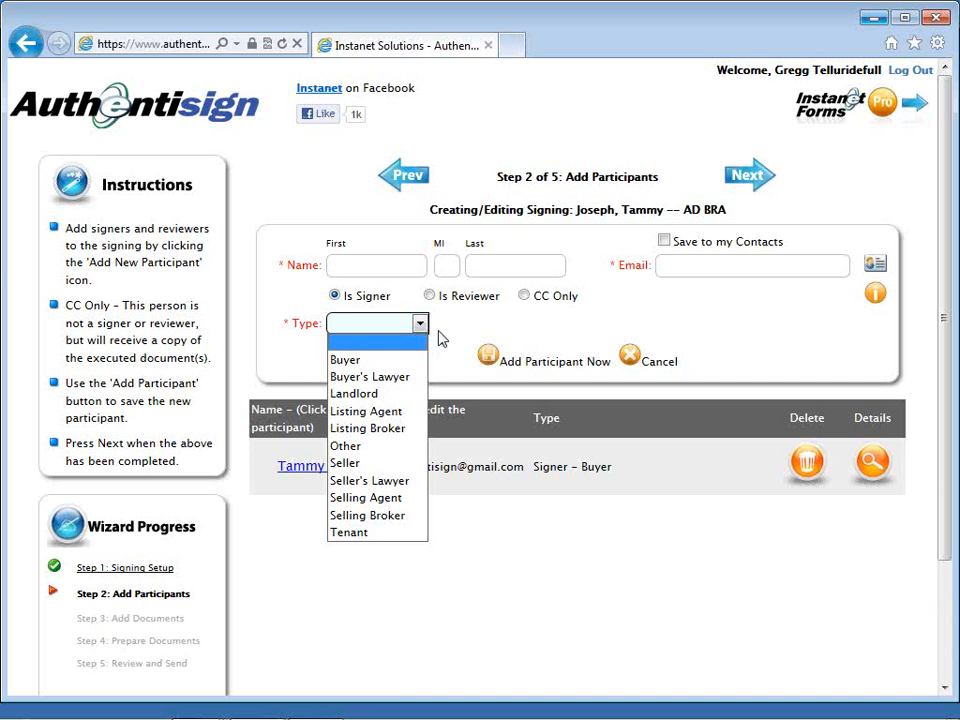
left_click(442, 340)
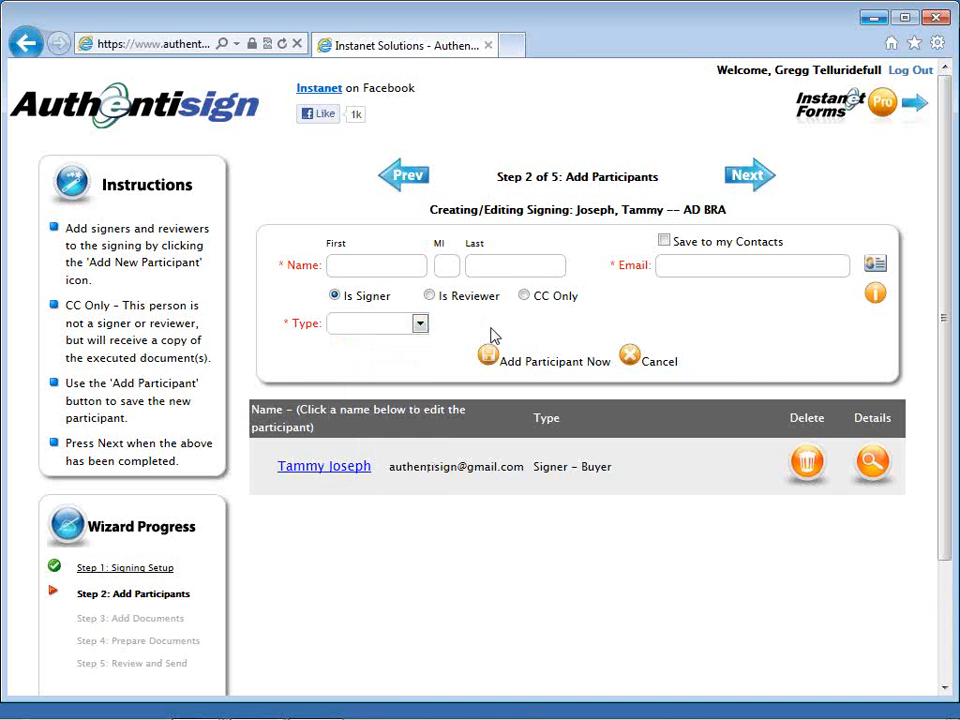
left_click(628, 361)
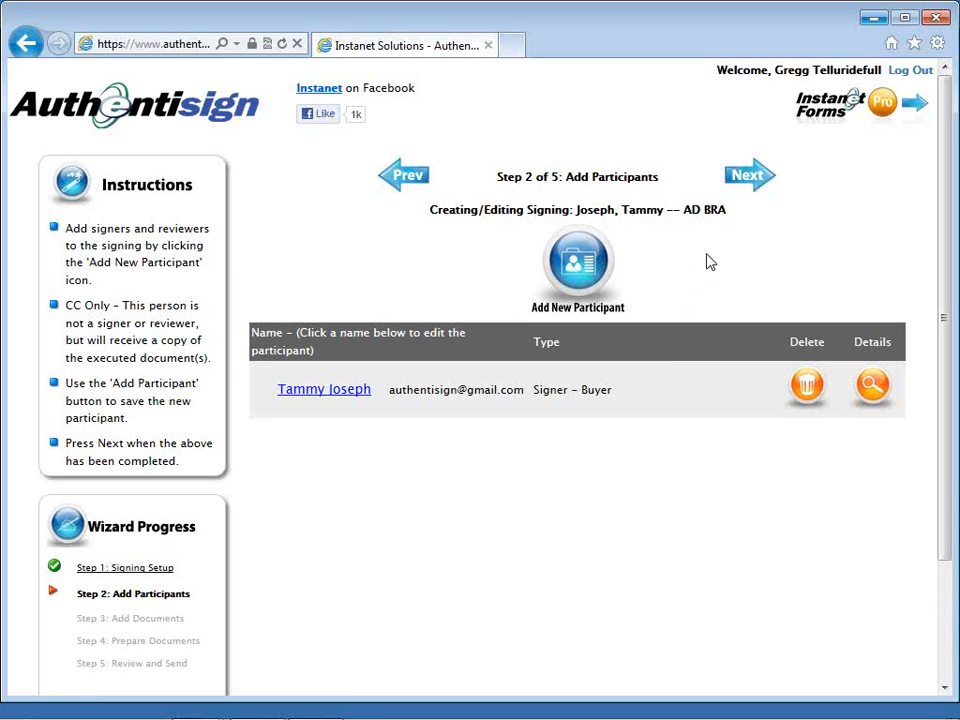
left_click(748, 186)
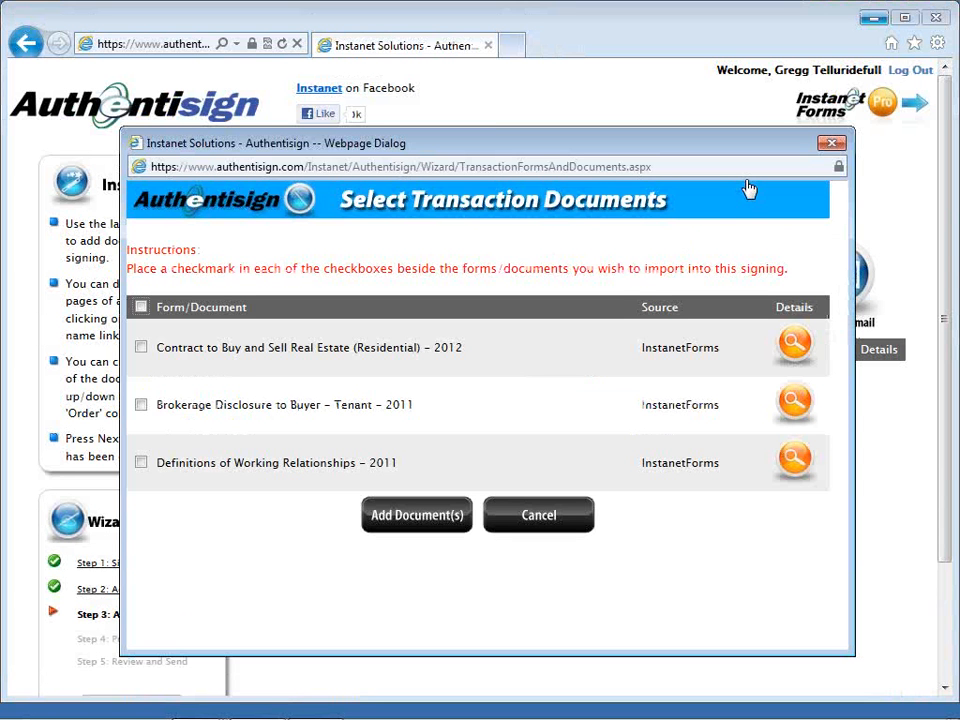
Import Brokerage Disclosure to Buyer – Tenant – 2011 and Definitions of Working Relationships – 2011.
left_click(142, 406)
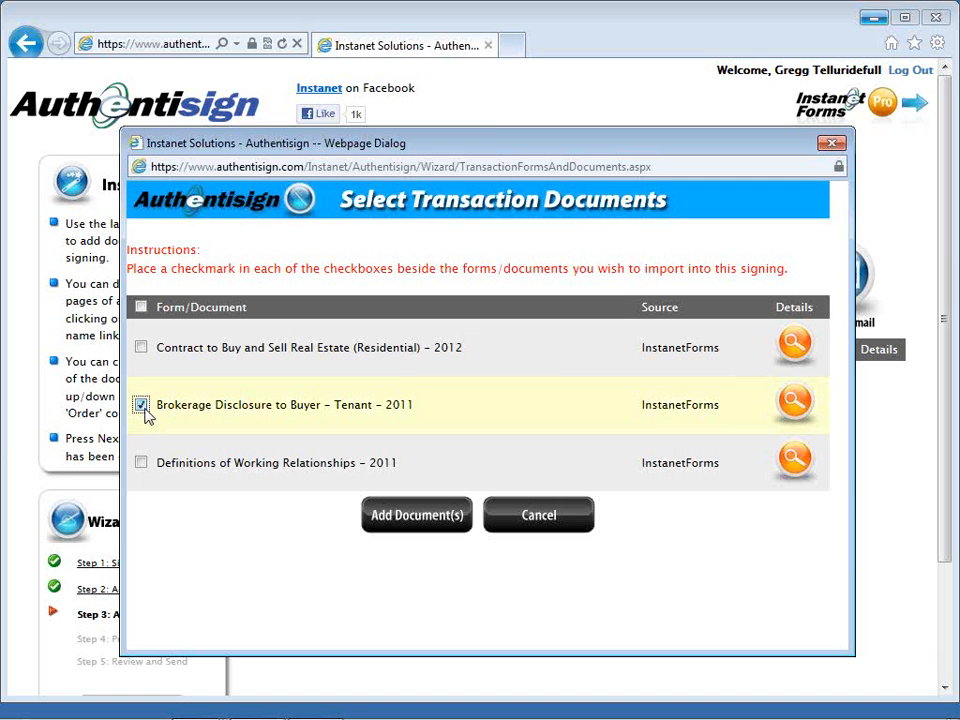
left_click(141, 464)
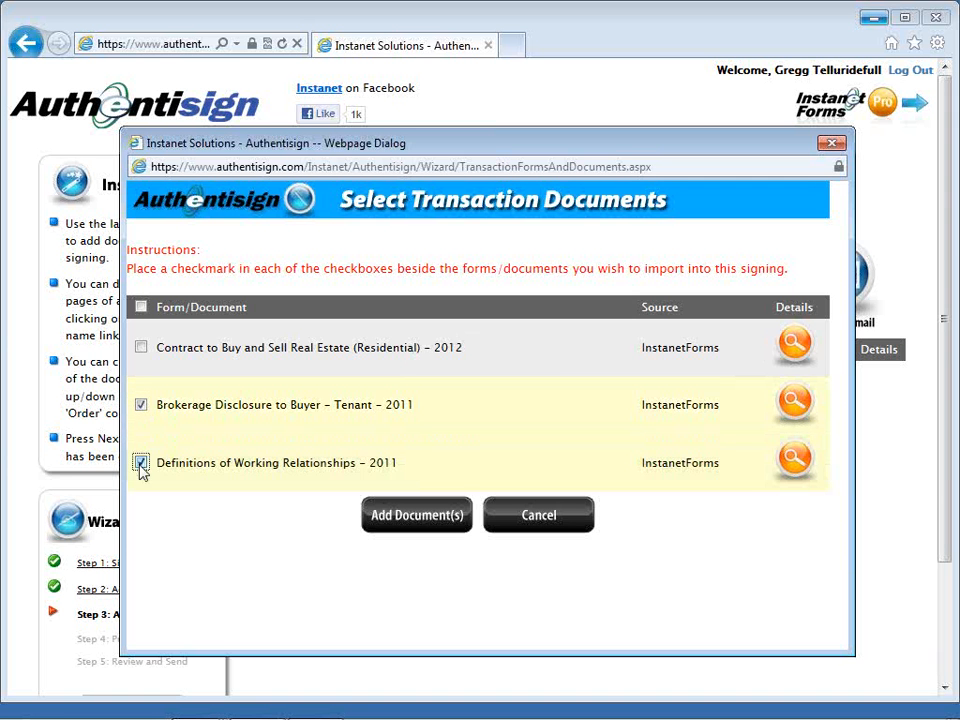
left_click(407, 527)
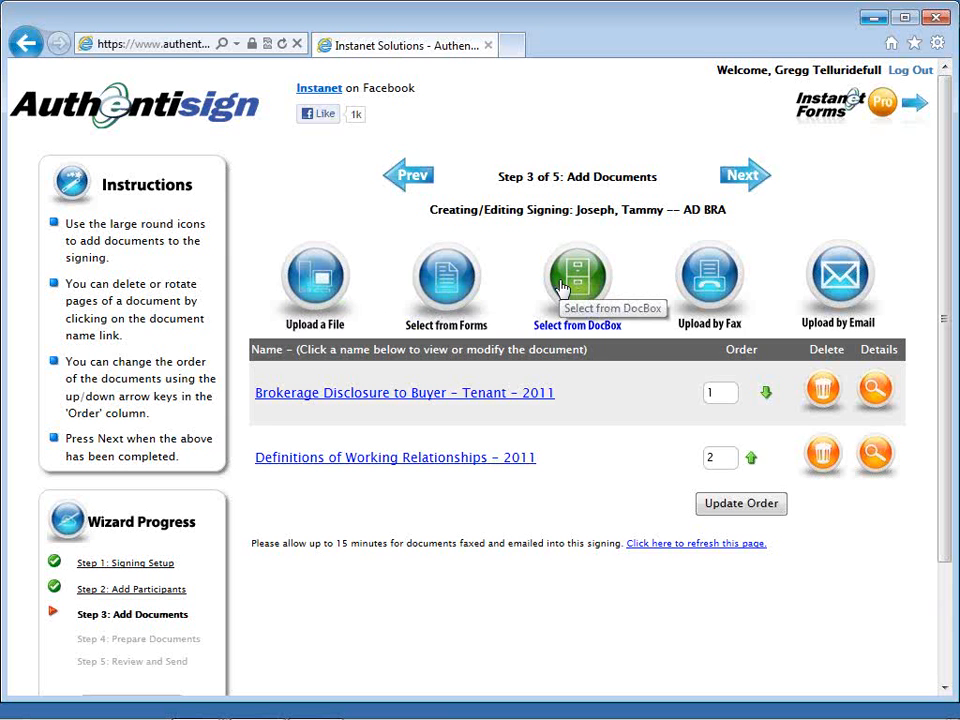
Advance from the two ordered forms to Step 4, Prepare Documents.
left_click(729, 184)
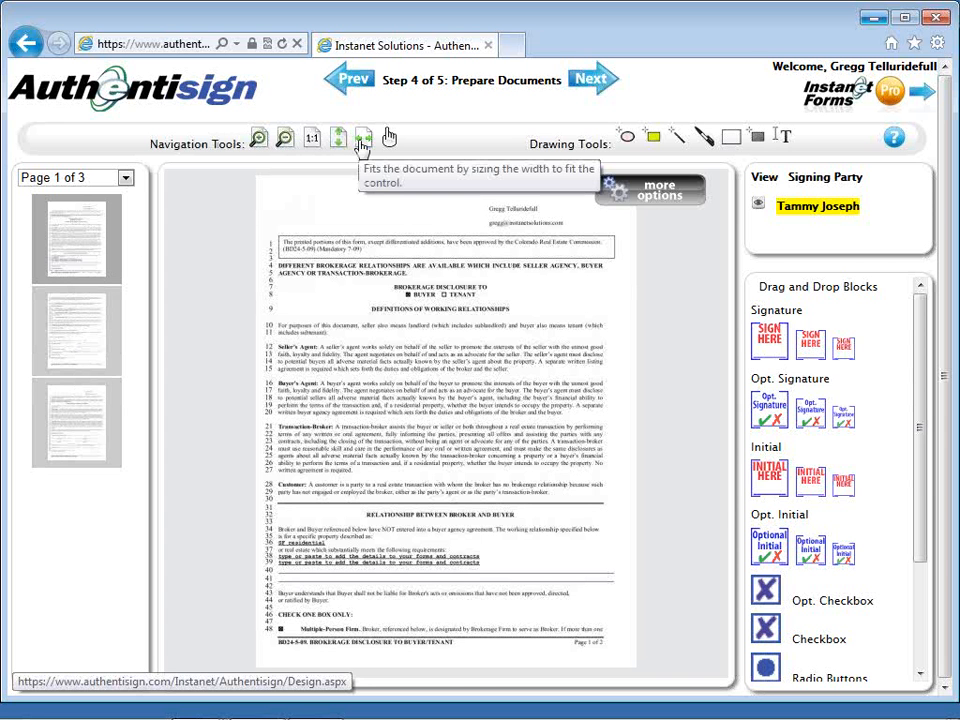
Fit the brokerage disclosure page to the document viewer's full width.
left_click(362, 140)
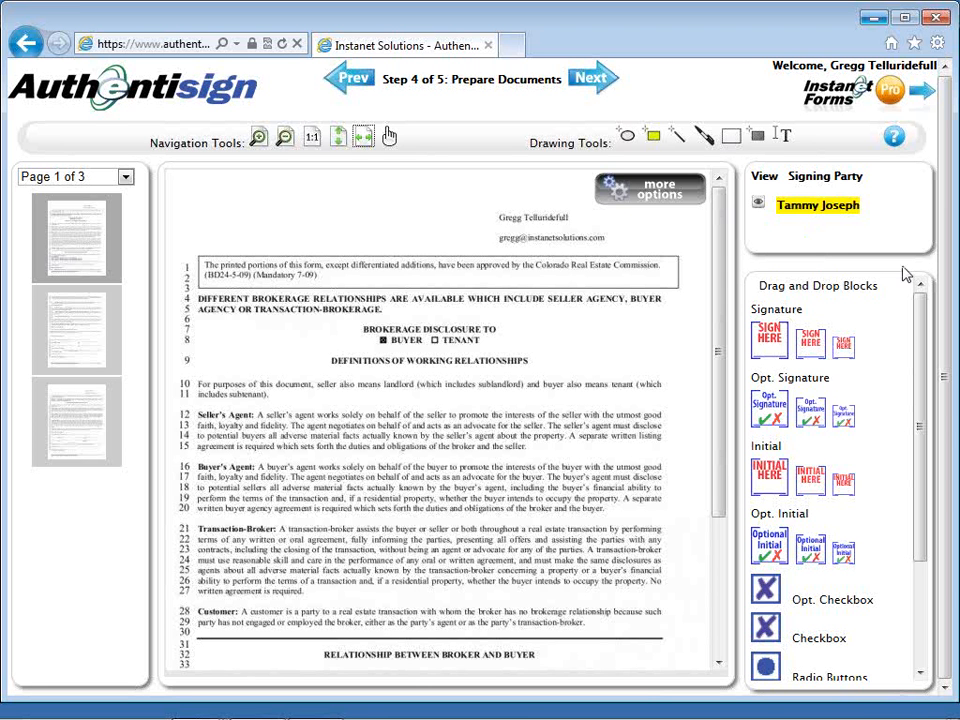
left_click(921, 328)
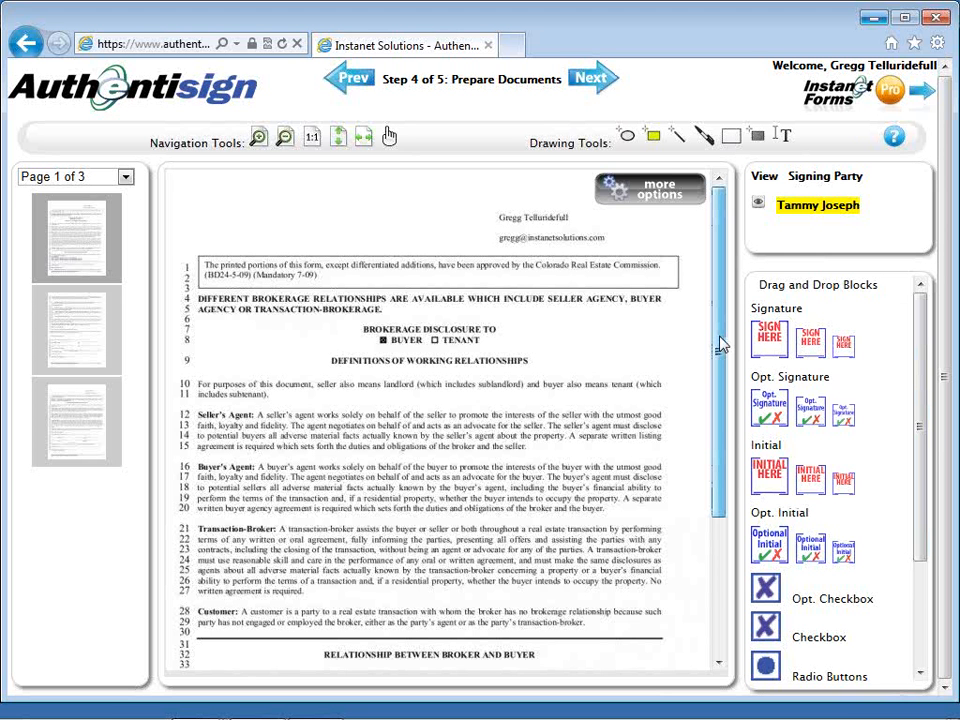
Place a buyer Sign Here block on the Buyer Acknowledgment line on page 2.
left_click_drag(721, 344, 744, 508)
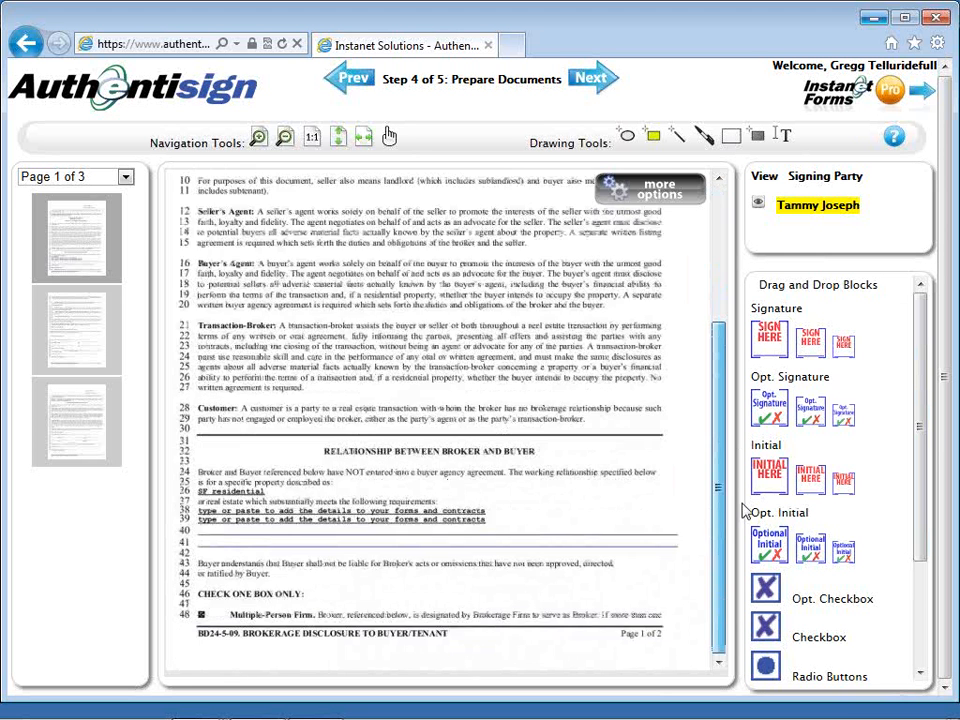
left_click(83, 323)
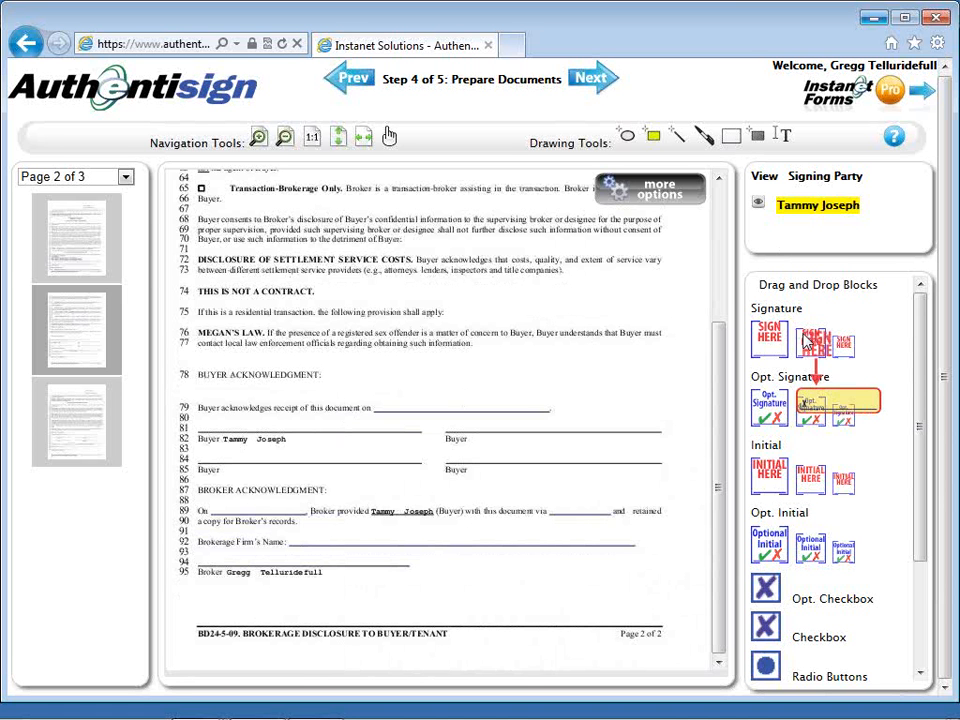
mouse_move(808, 340)
left_mouse_down()
mouse_move(380, 390)
mouse_move(234, 361)
left_mouse_up()
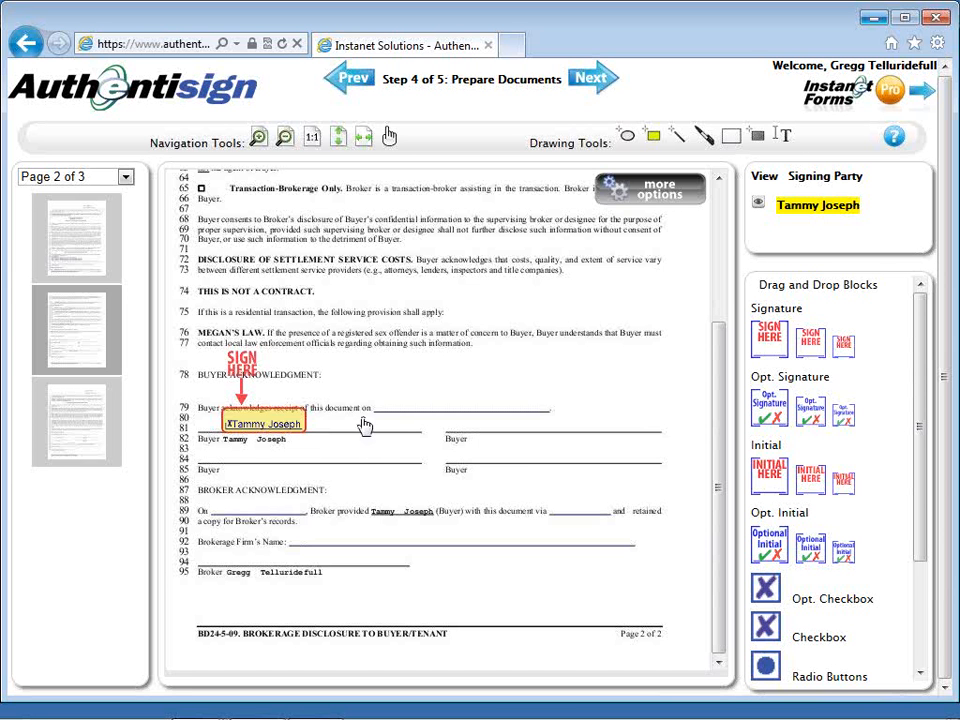
Add a date stamp linked to the buyer's signature and position it on the line 79 blank.
right_click(275, 393)
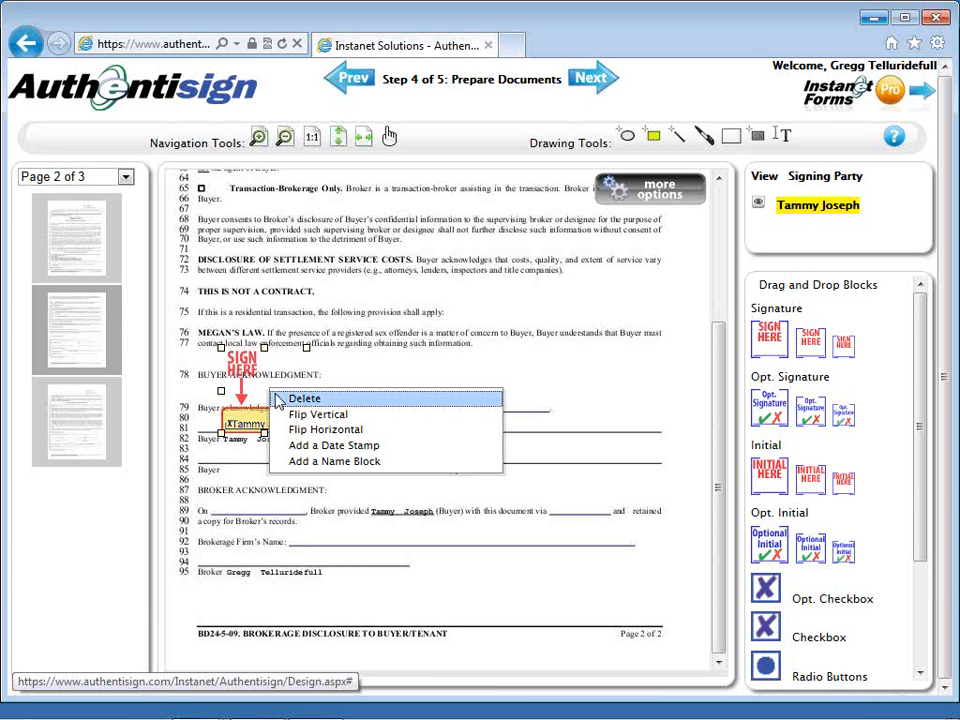
left_click(278, 448)
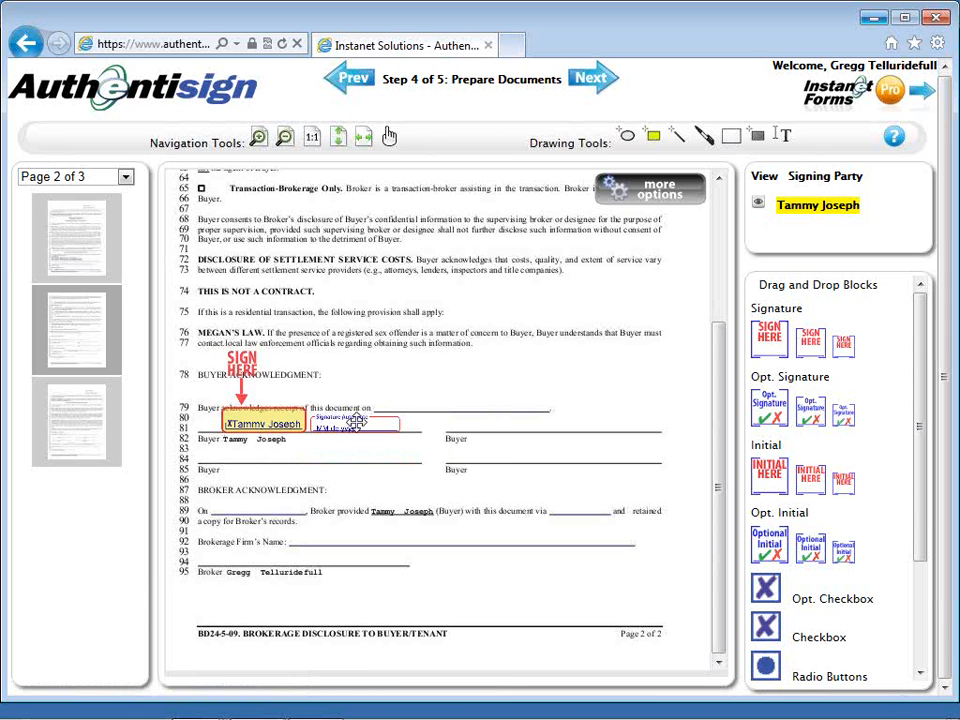
left_click_drag(355, 422, 447, 399)
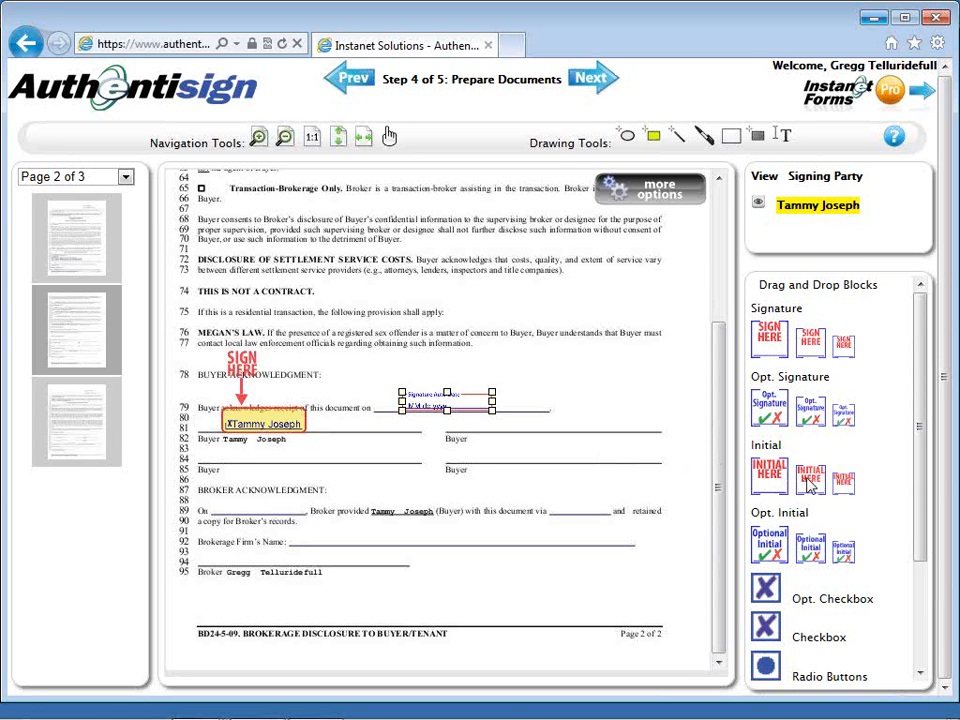
Place the buyer's initials and printed name blocks on page 2, then go to page 3.
mouse_move(807, 478)
left_mouse_down()
mouse_move(718, 480)
mouse_move(585, 422)
left_mouse_up()
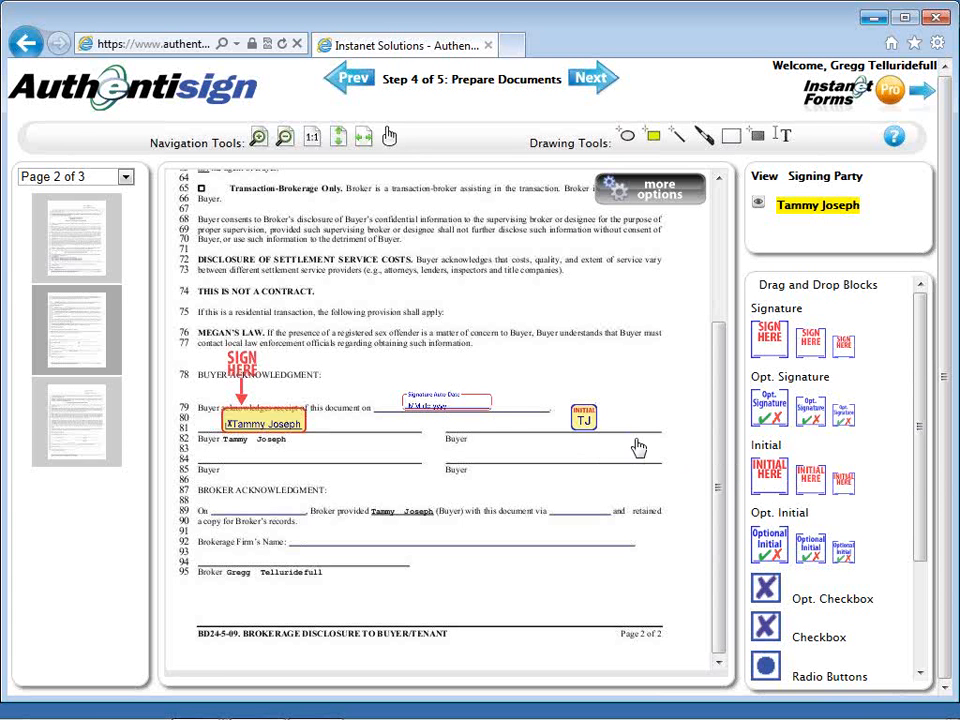
right_click(580, 420)
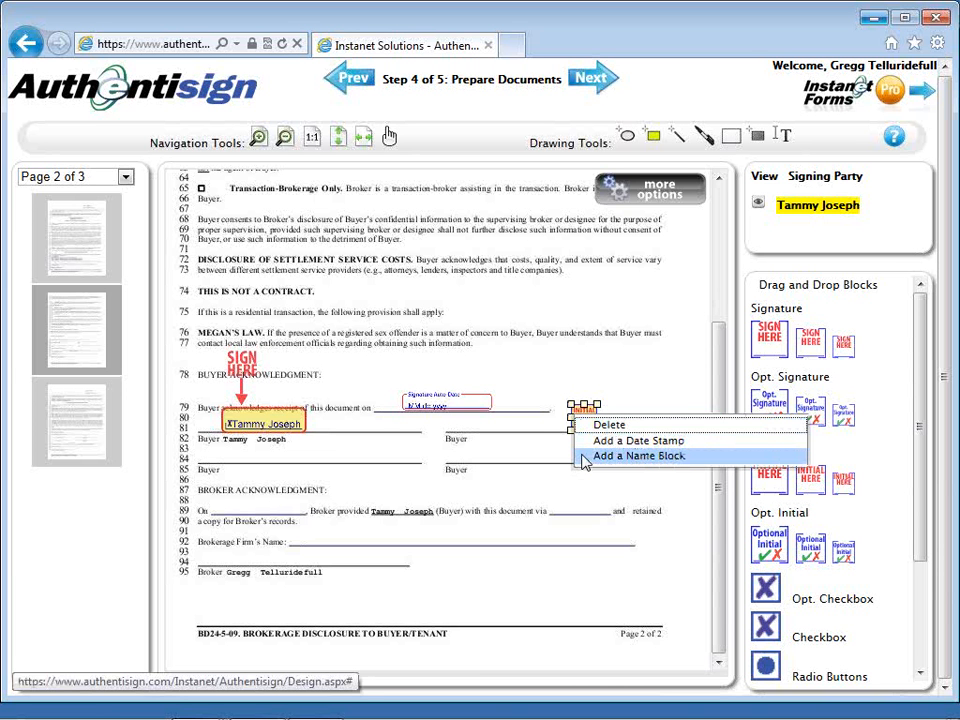
left_click(585, 462)
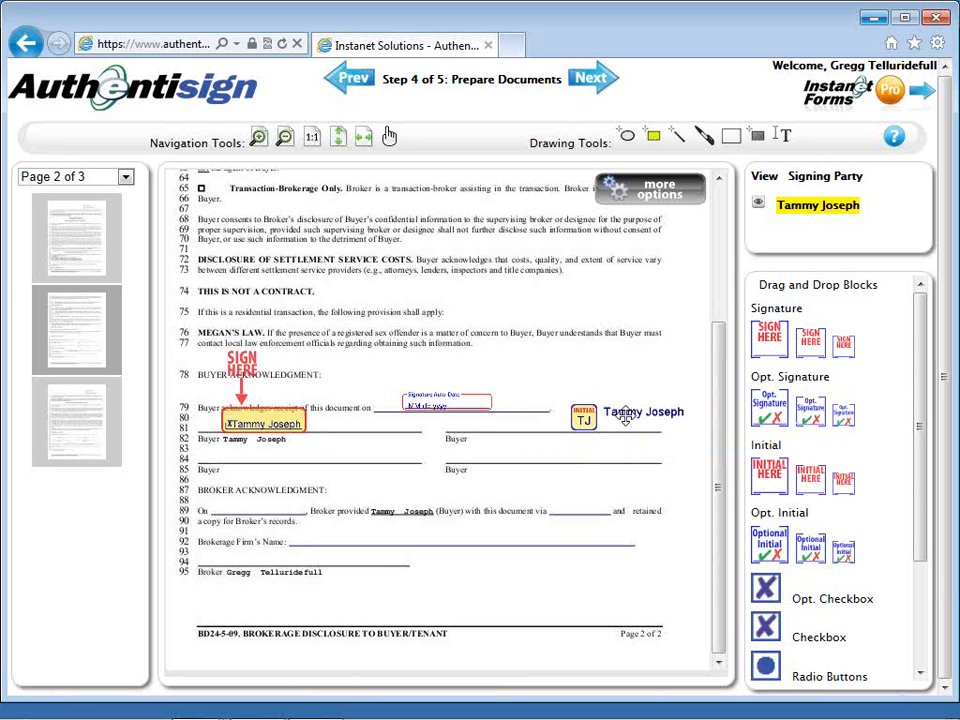
left_click_drag(625, 415, 499, 447)
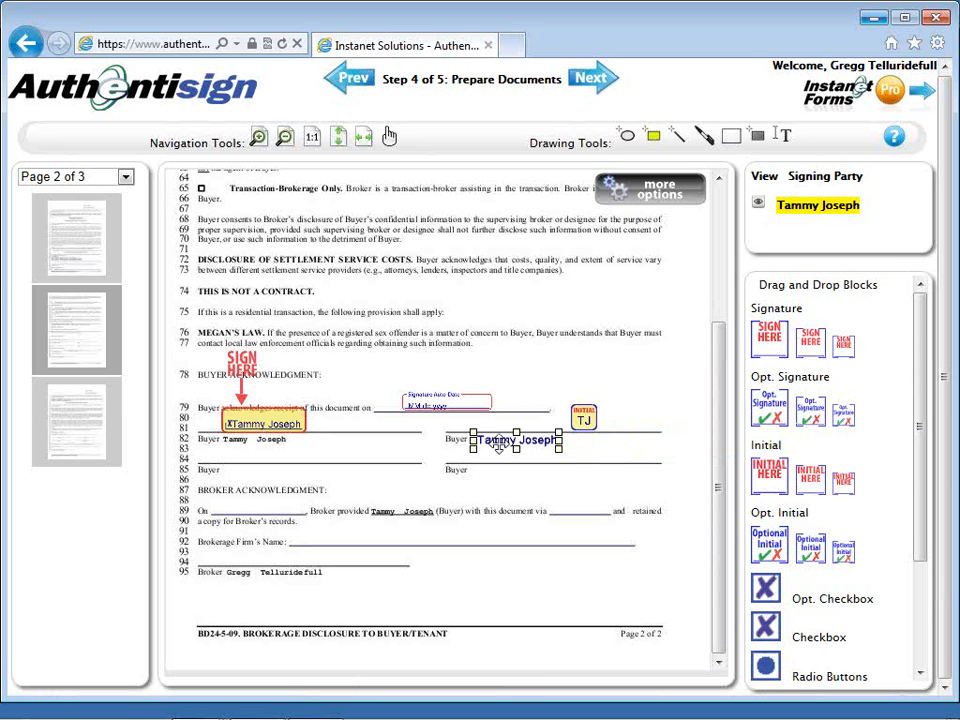
left_click(562, 363)
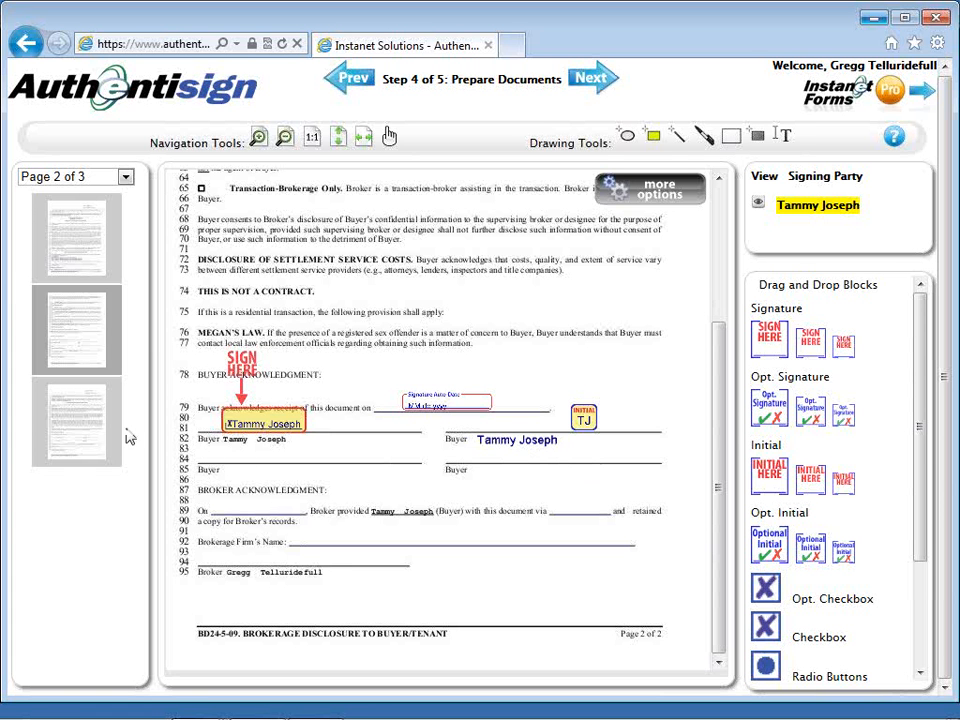
left_click(96, 430)
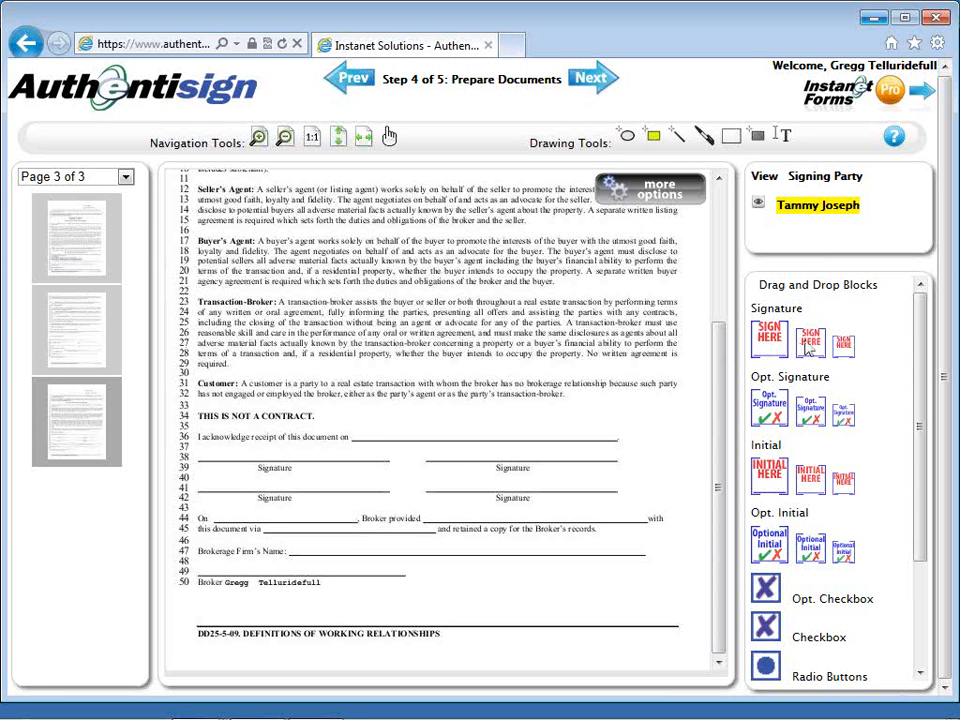
Place a buyer Sign Here block on line 38 and its linked date stamp on line 36.
mouse_move(810, 345)
left_mouse_down()
mouse_move(683, 373)
mouse_move(241, 395)
left_mouse_up()
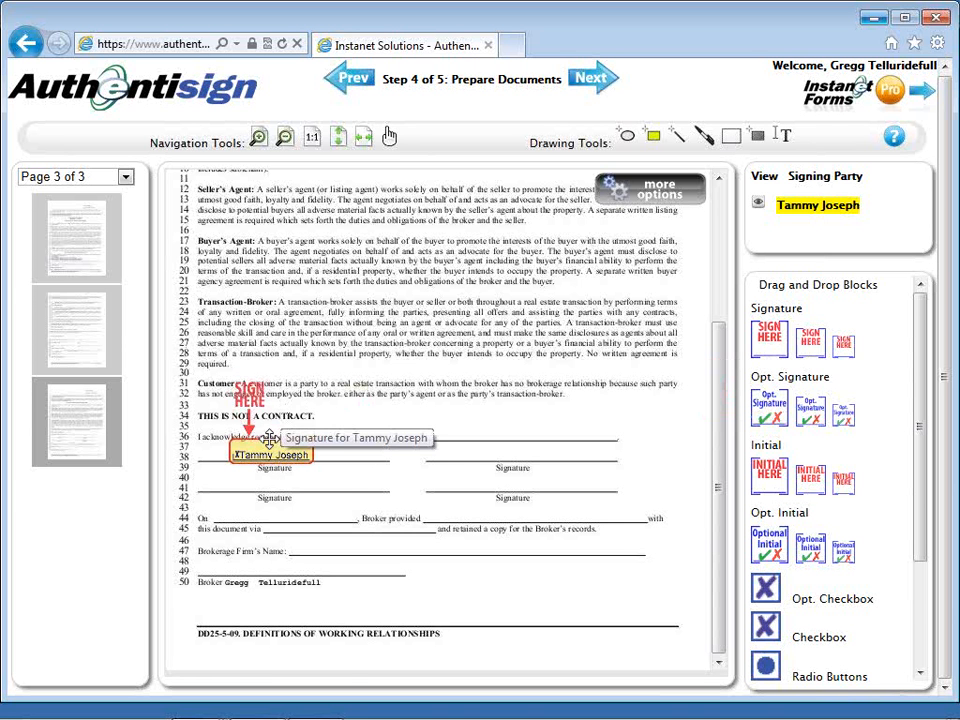
right_click(269, 437)
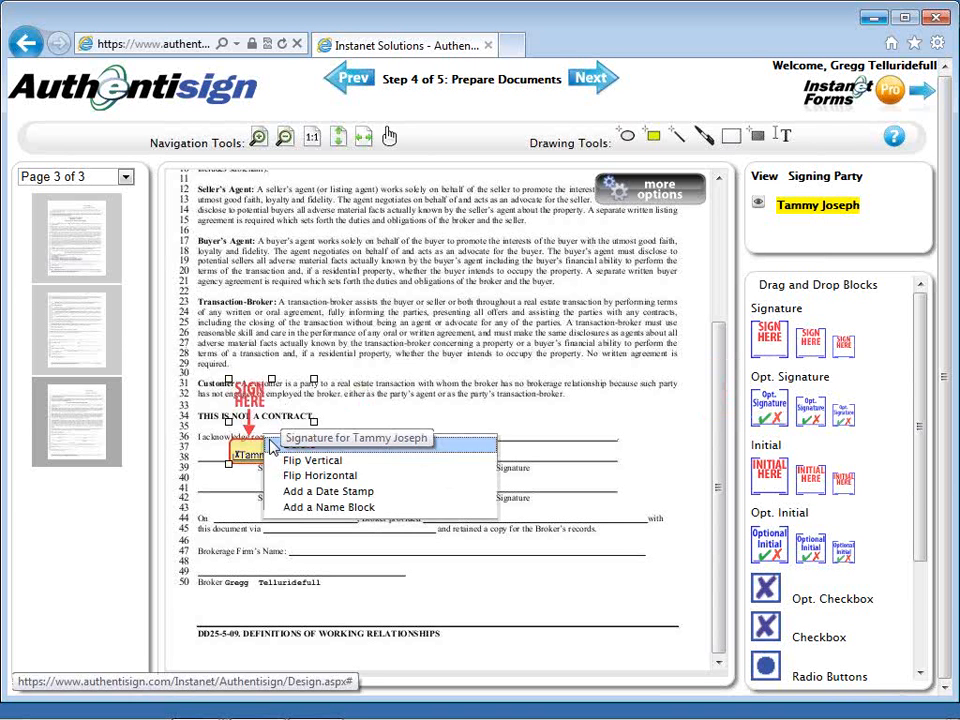
left_click(281, 493)
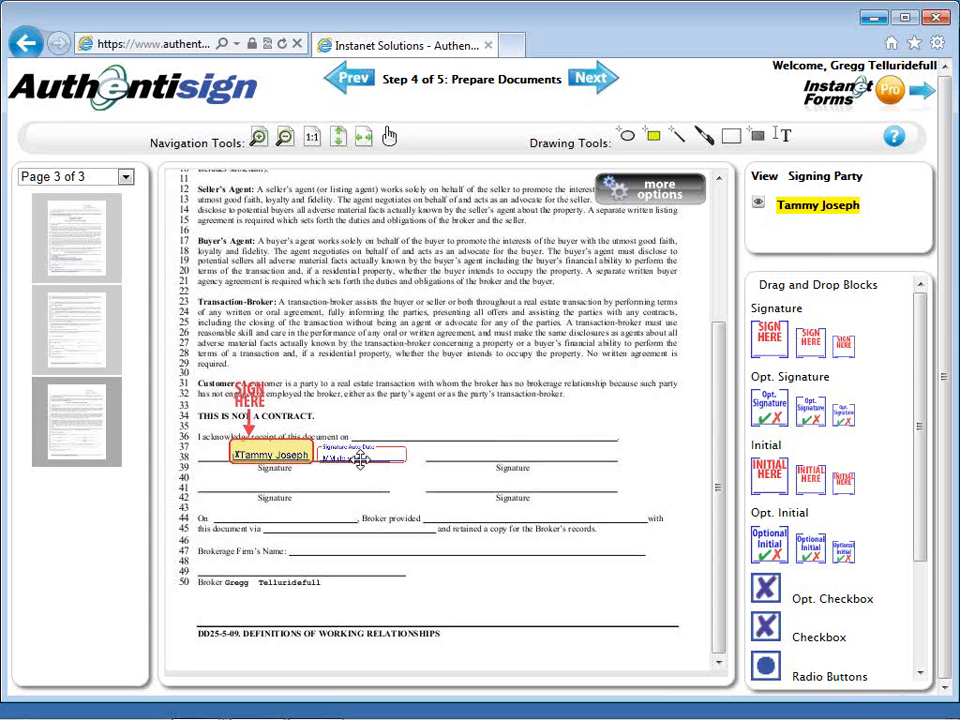
left_click_drag(360, 459, 424, 435)
left_click(526, 440)
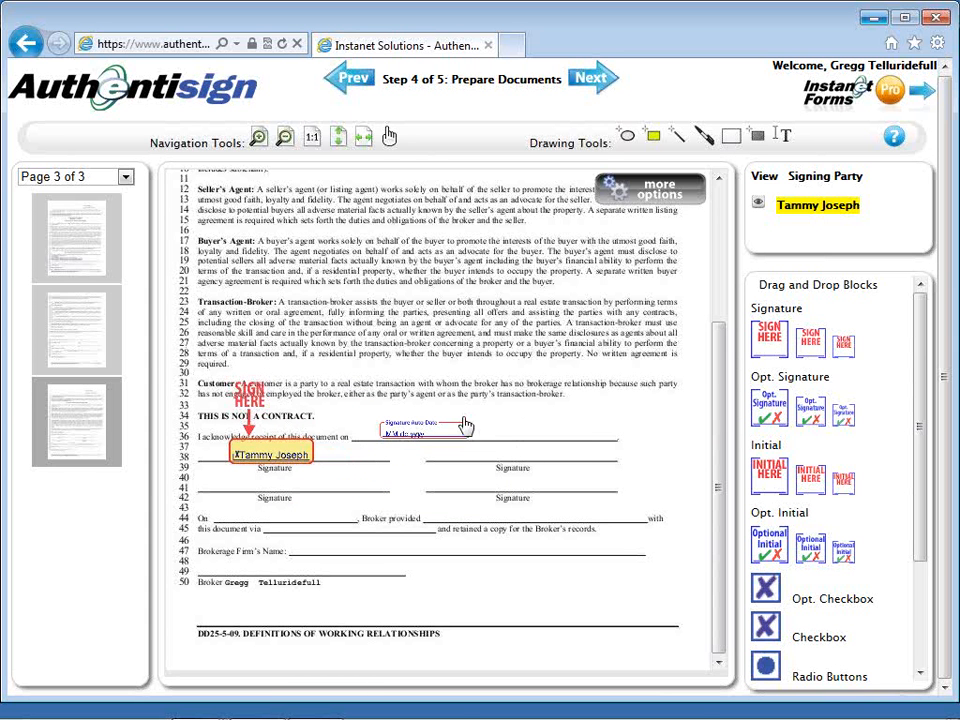
left_click(428, 428)
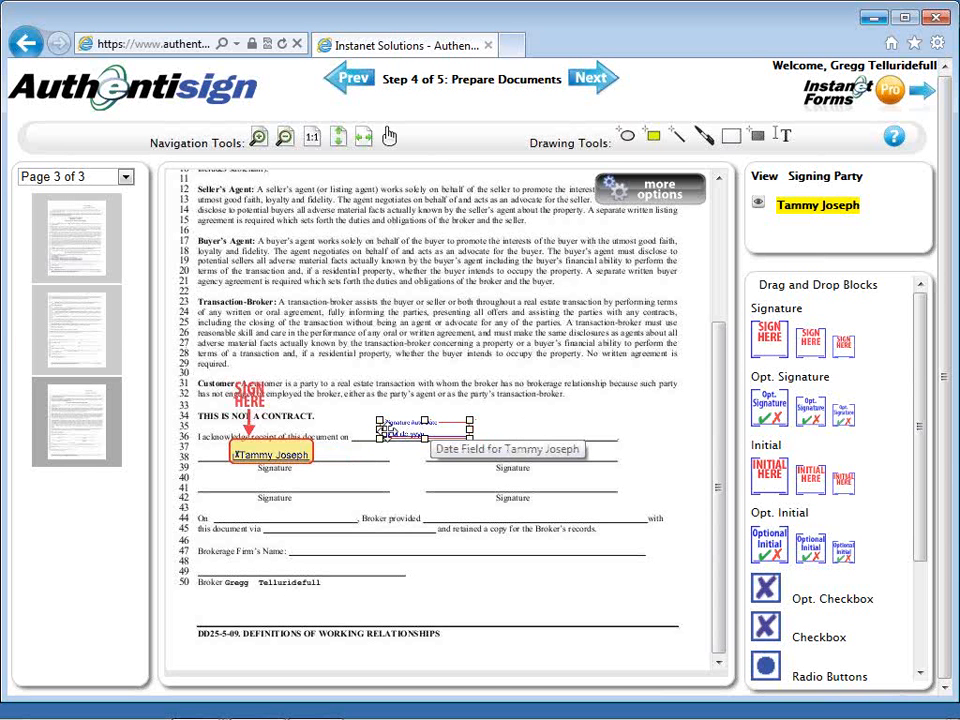
right_click(389, 432)
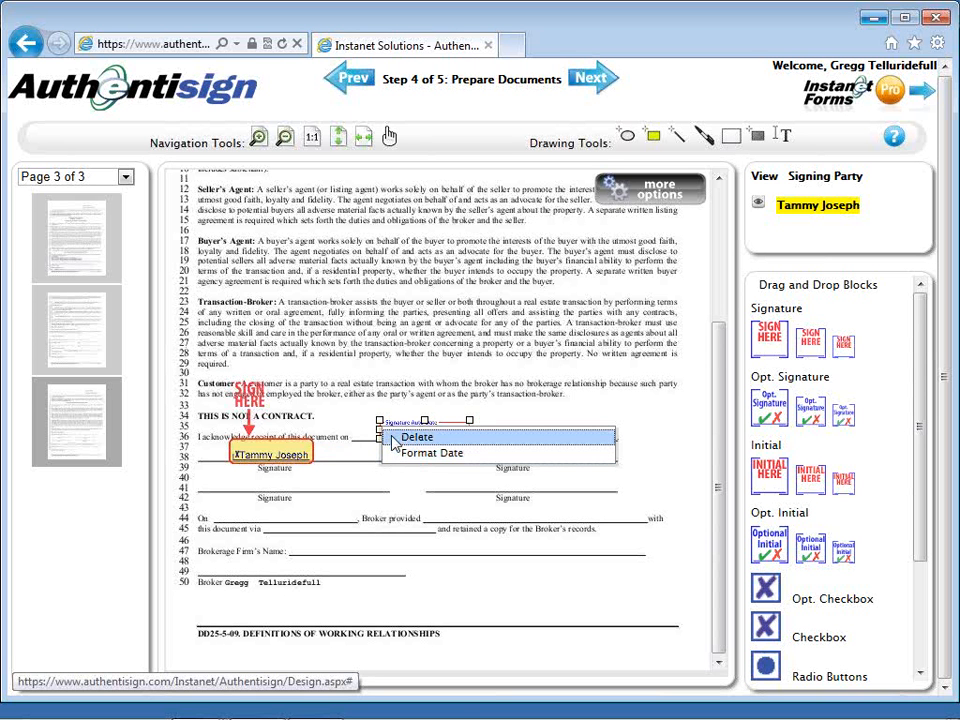
left_click(397, 378)
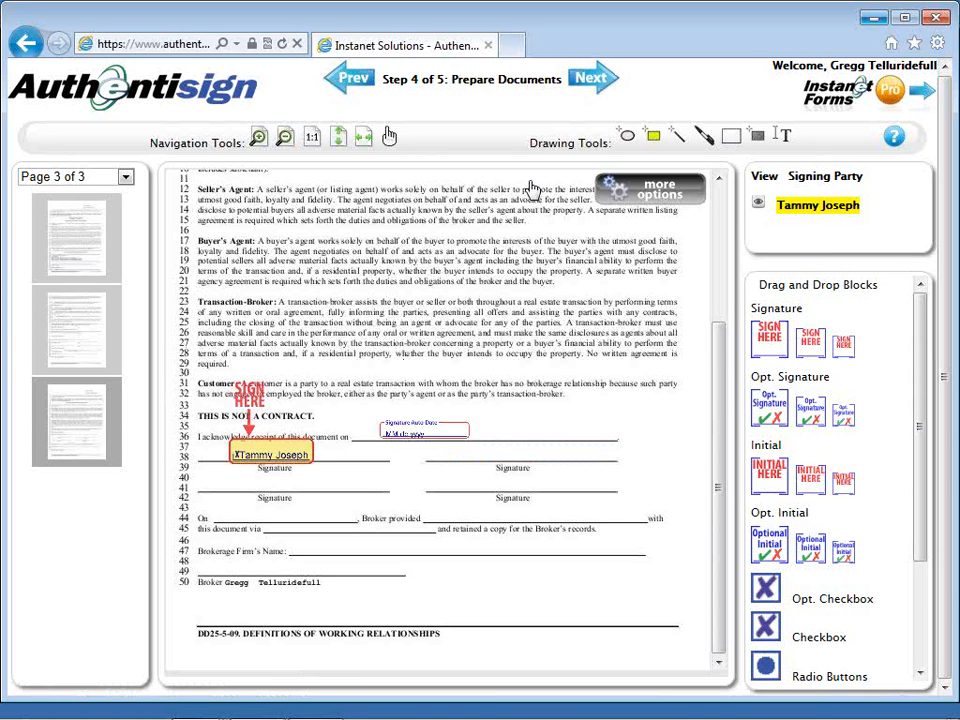
Move on to Step 5 of 5, Review and Send, and scroll through the signer and forms summary.
left_click(585, 90)
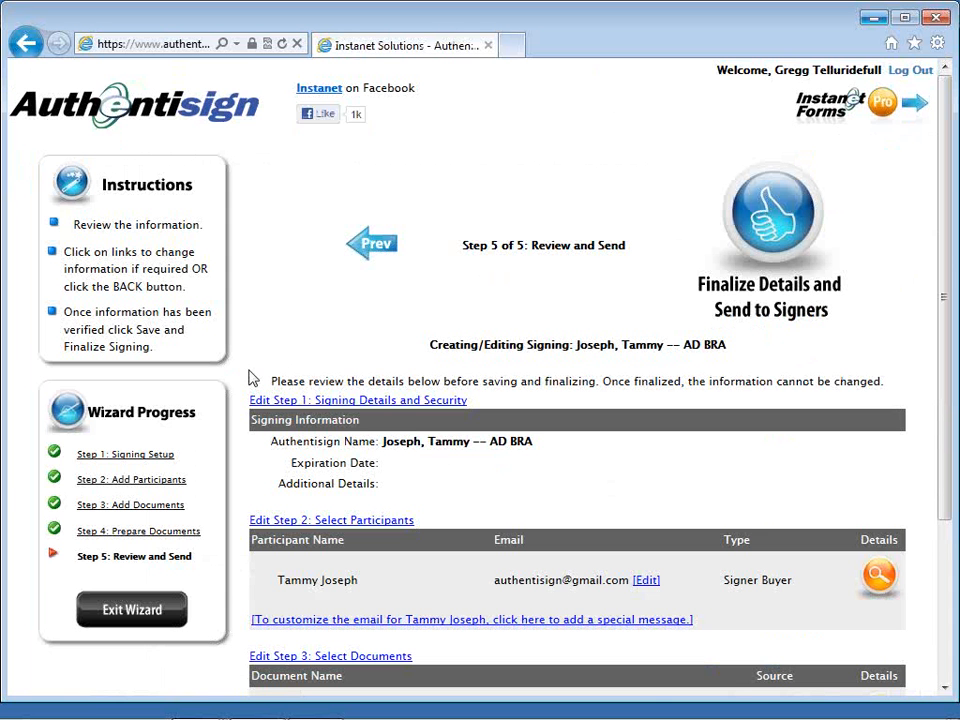
scroll(252, 378, "down", 2)
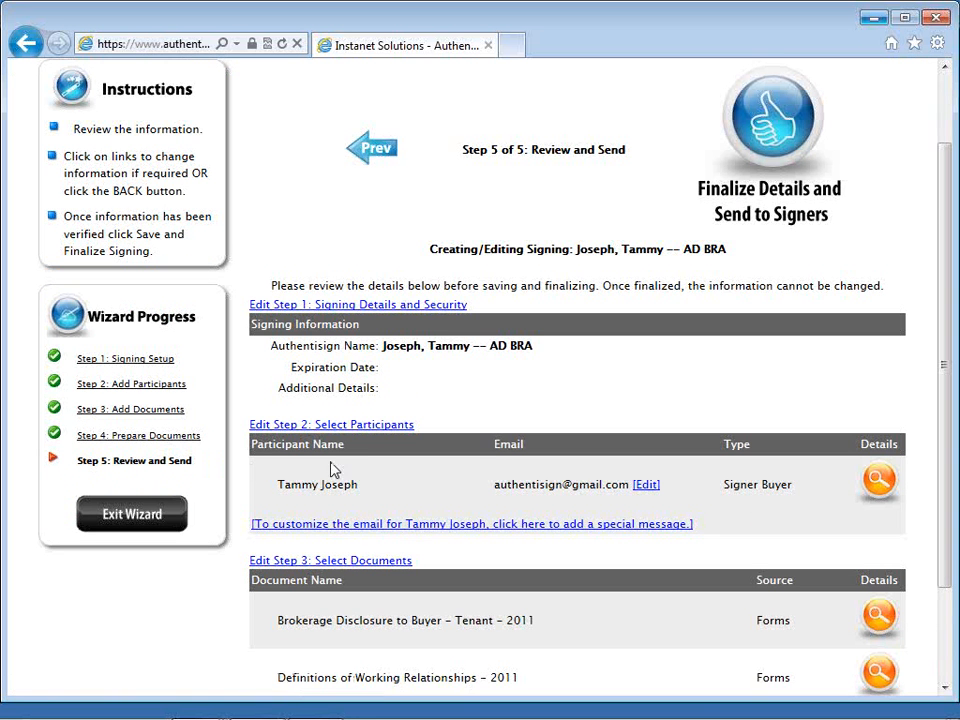
scroll(380, 467, "down", 2)
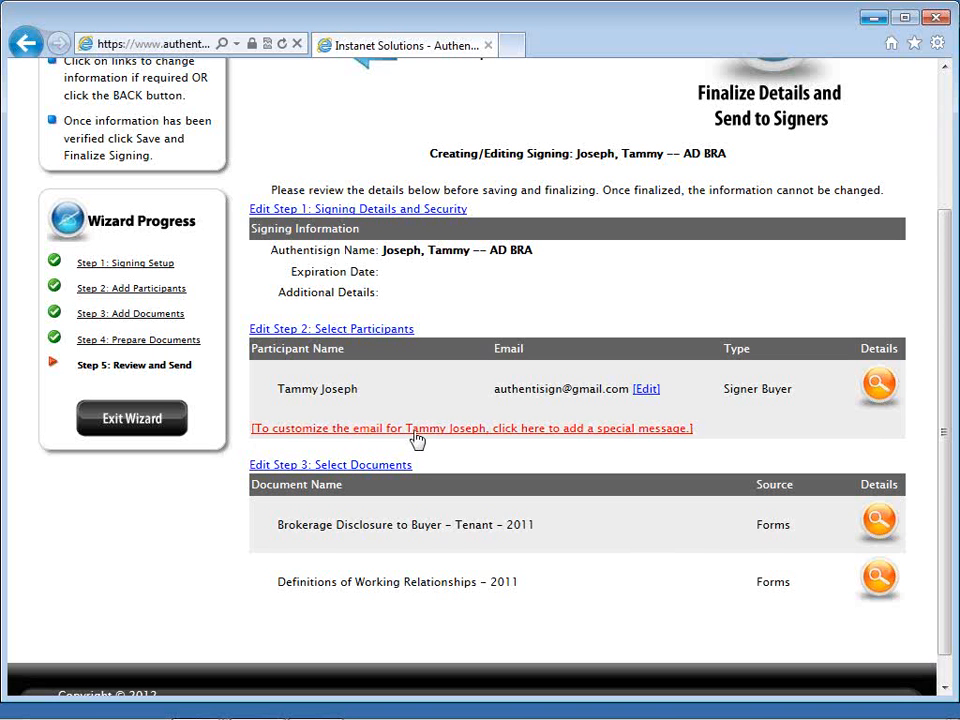
Prefix the invitation subject with 'BA DWR --', add 'Please review and sign or call with questions.', and save.
left_click(416, 429)
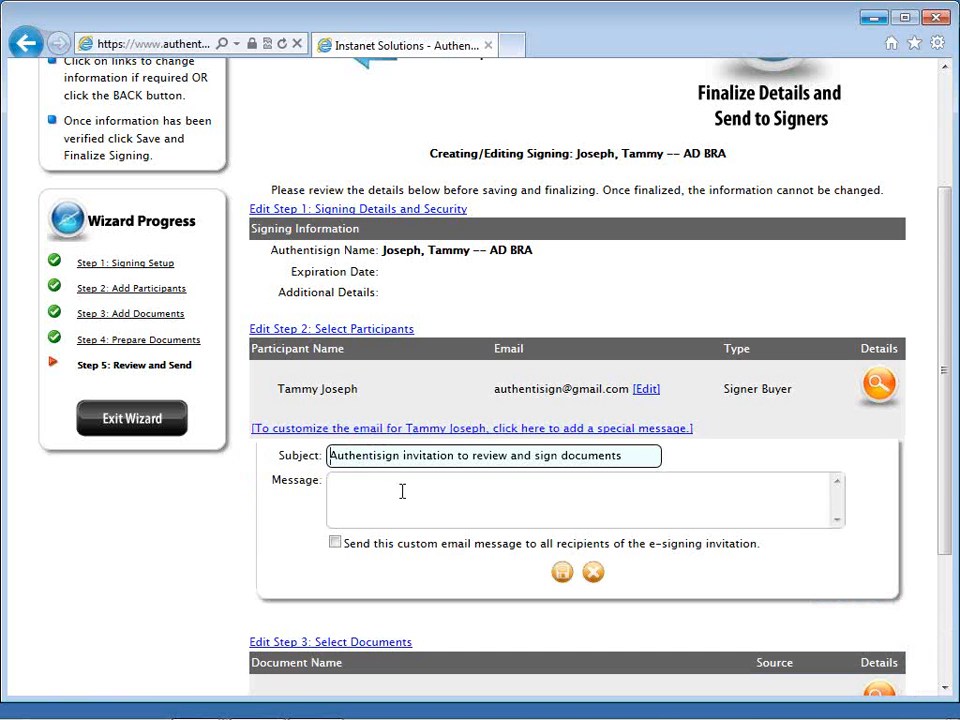
type("BA")
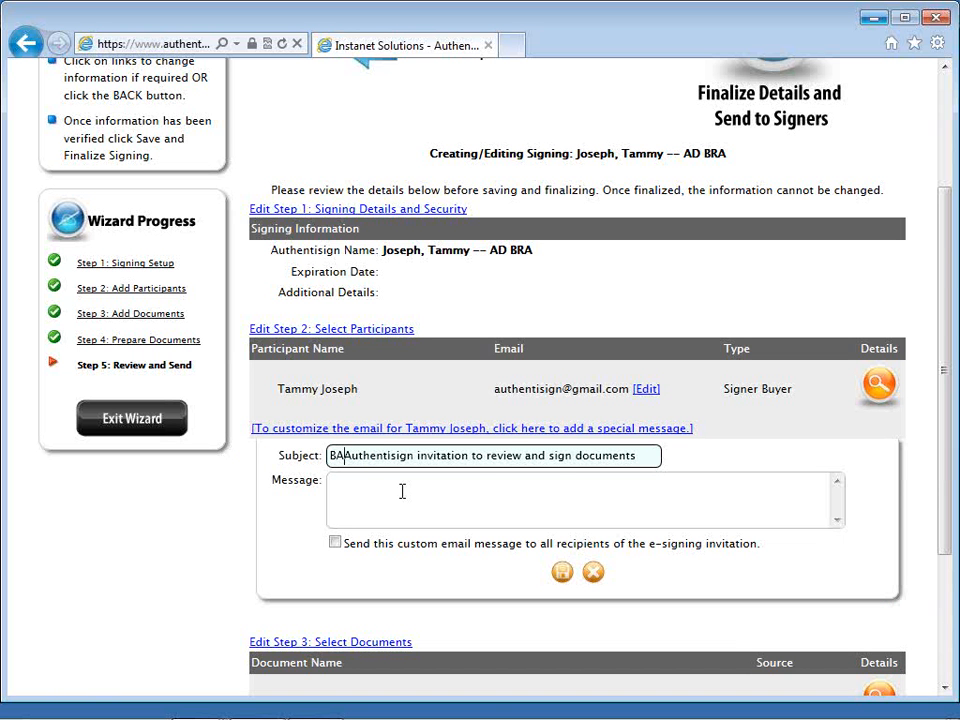
type(" DWR")
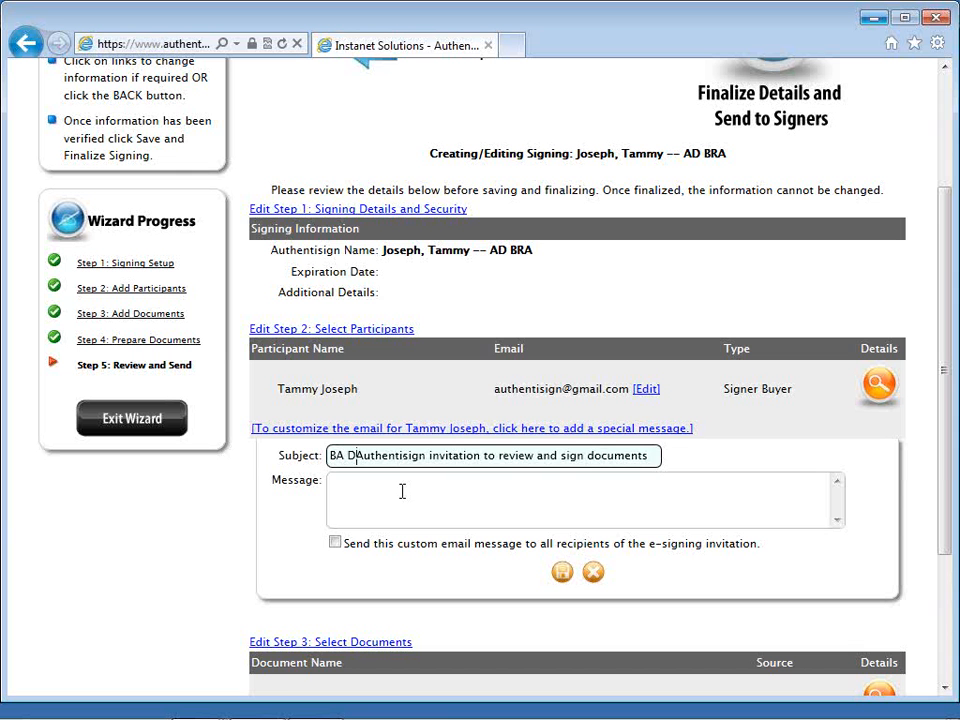
type(" --")
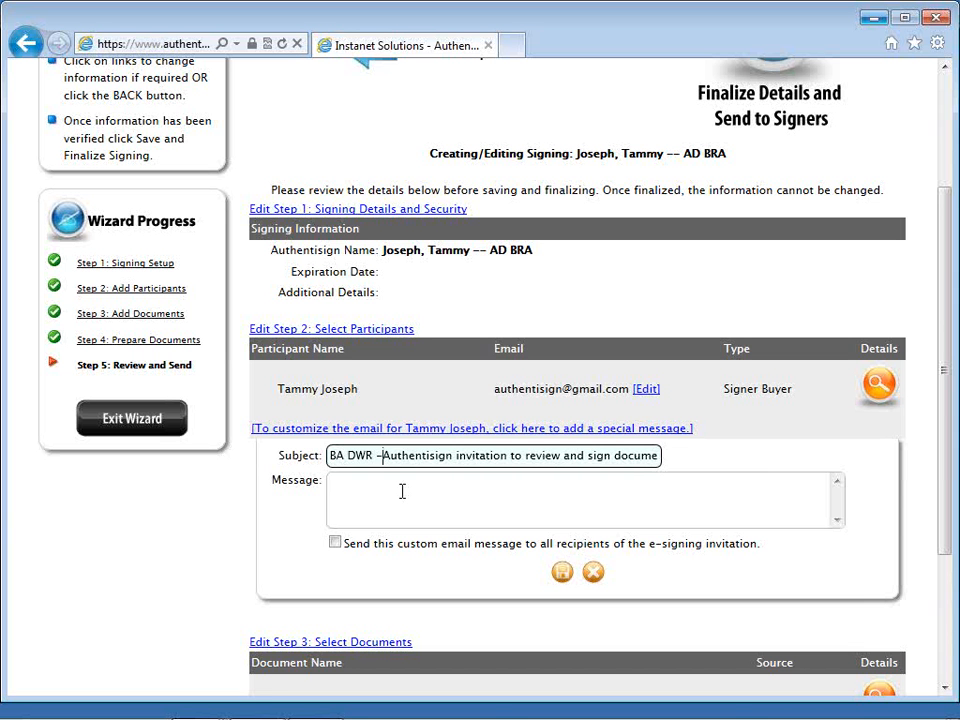
left_click(402, 491)
type("Plea")
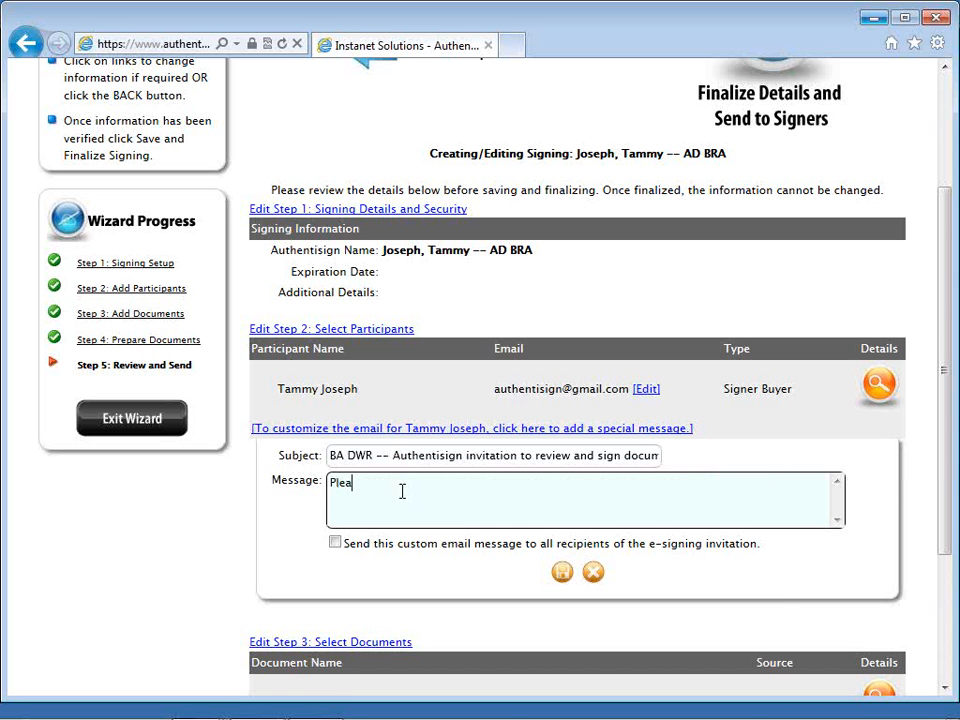
type("se review and sign or call with questions.")
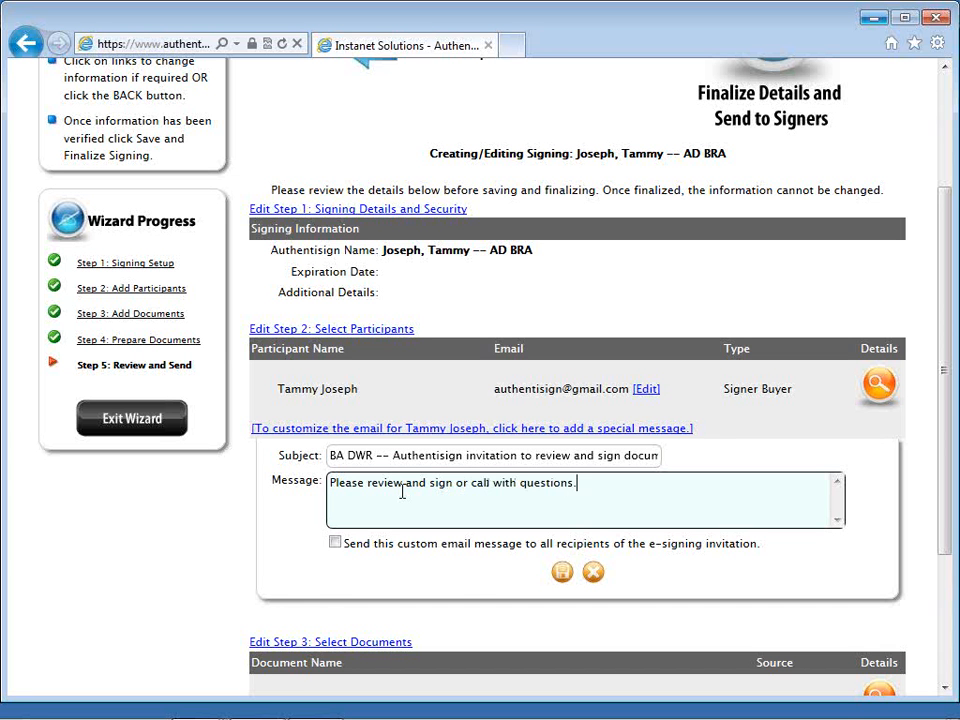
type(" Go")
scroll(399, 508, "down", 2)
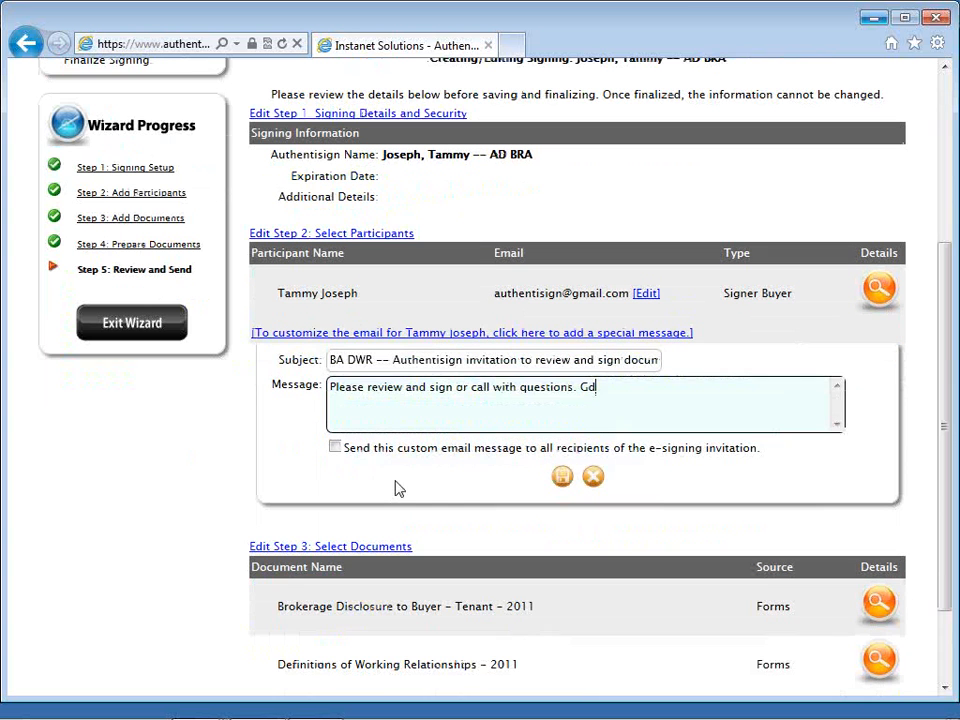
left_click(563, 478)
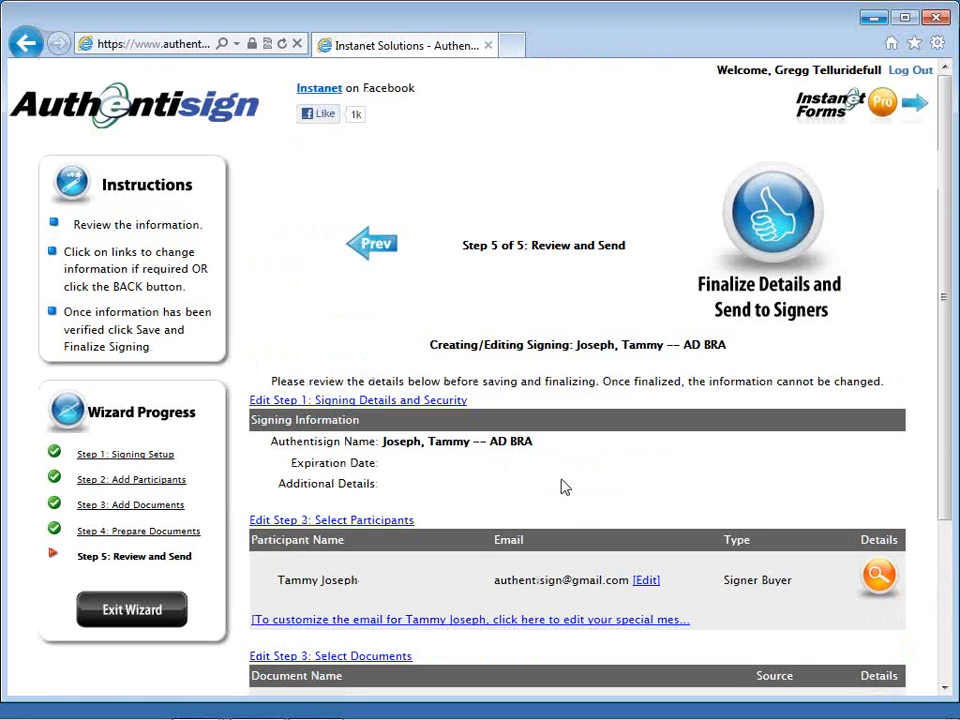
Finalize the signing details and send the invitation to the buyer.
left_click(749, 224)
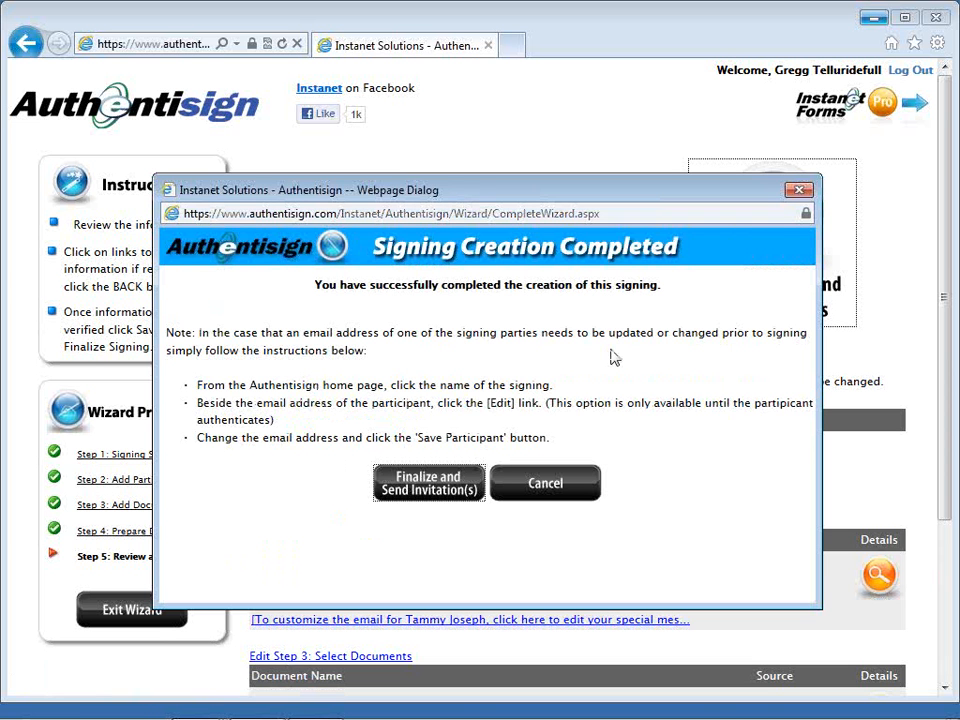
left_click(429, 490)
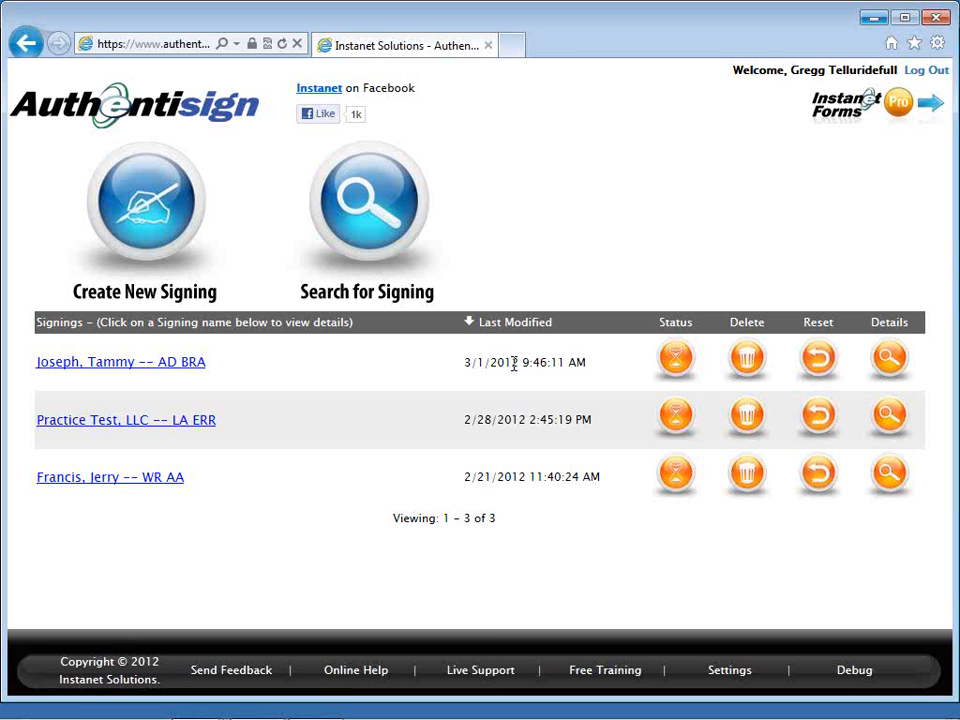
Open the AD BRA signing's details and look over its 'I would like to' actions without choosing one.
left_click(201, 366)
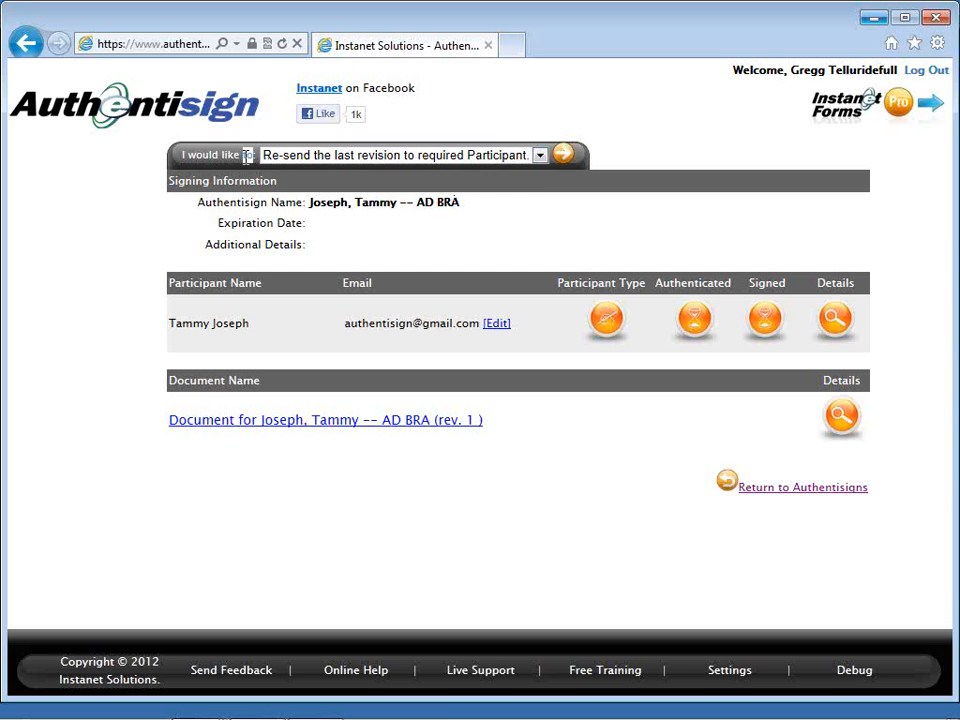
left_click(403, 158)
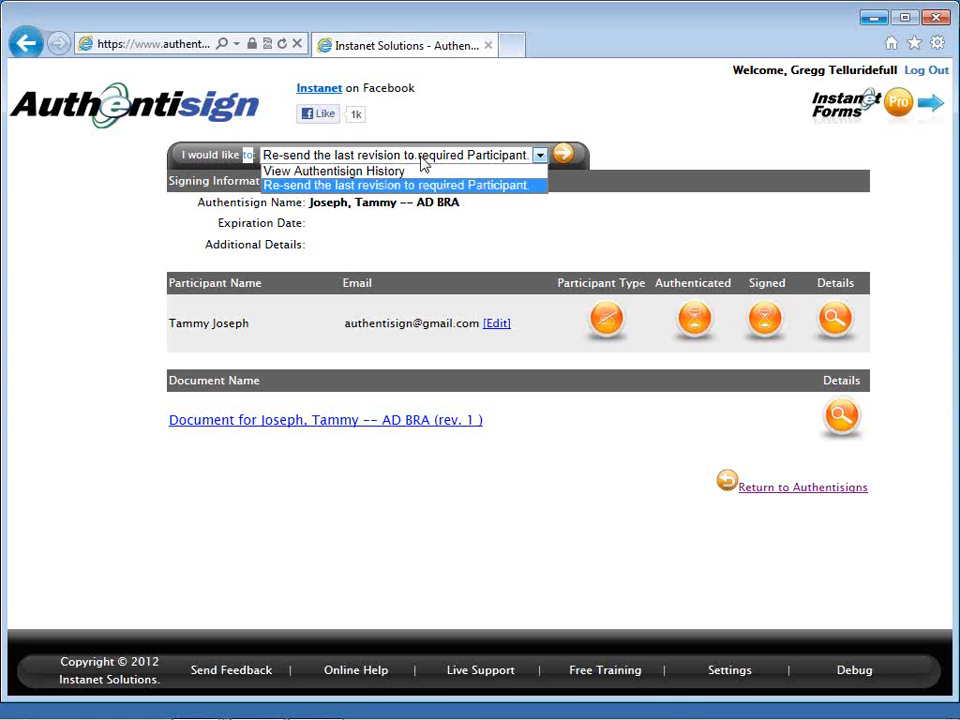
left_click(556, 127)
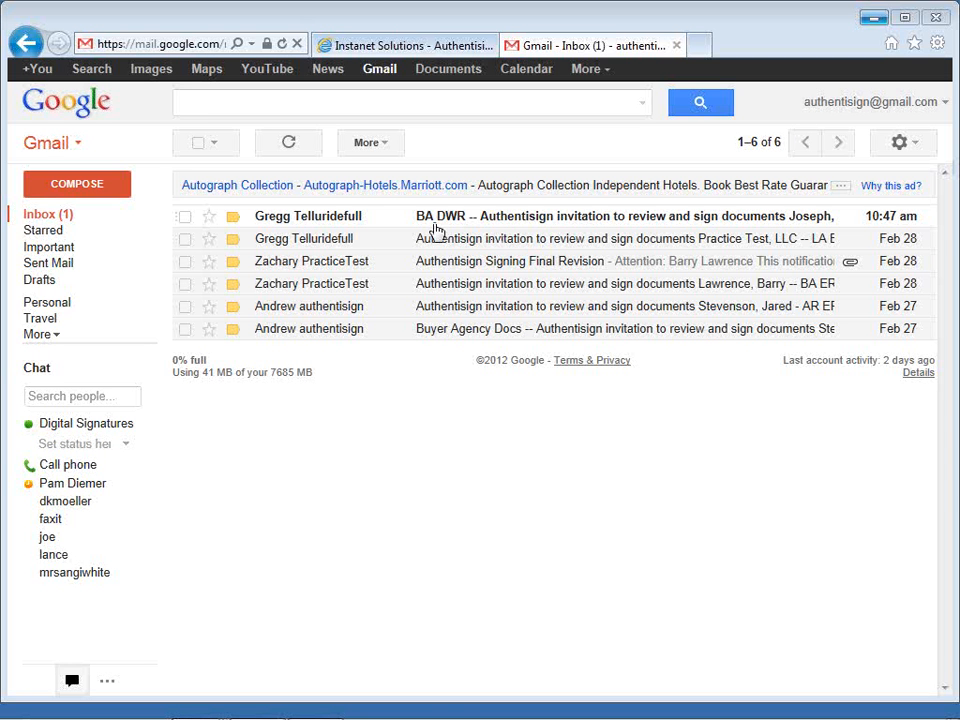
Open the top unread Authentisign invitation and read down through its review-and-sign message.
left_click(491, 226)
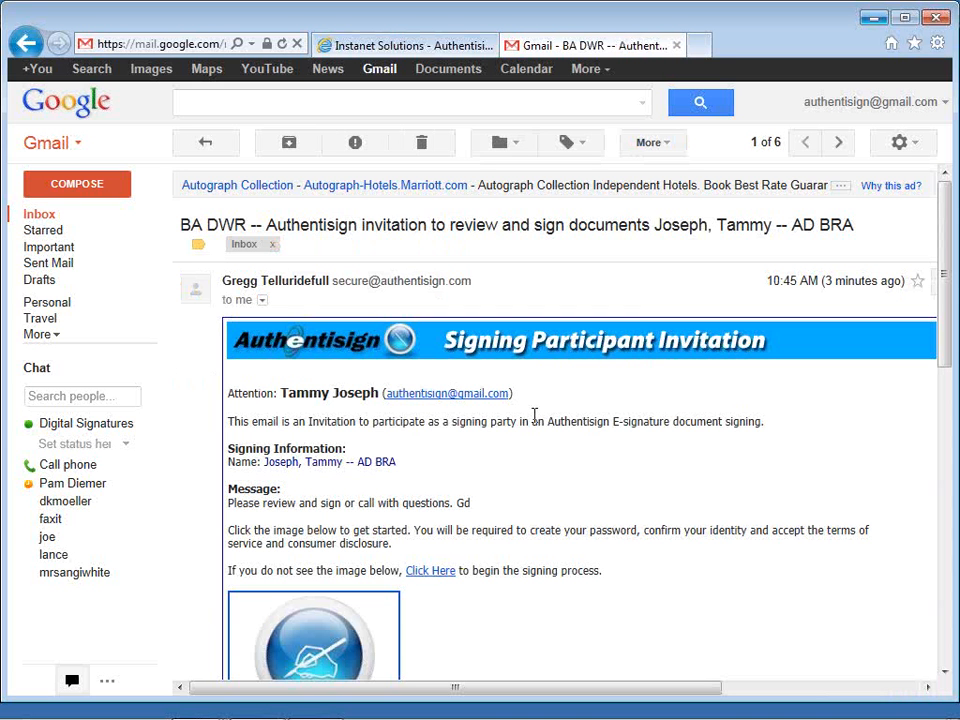
scroll(535, 414, "down", 1)
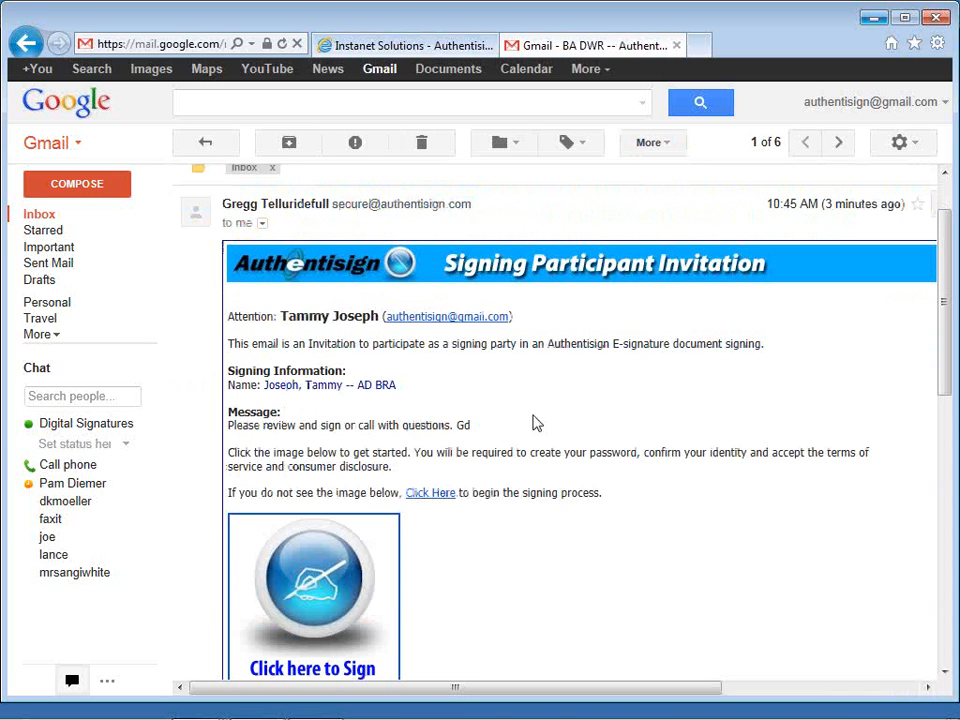
left_click_drag(480, 437, 304, 437)
left_click(489, 440)
scroll(489, 440, "down", 1)
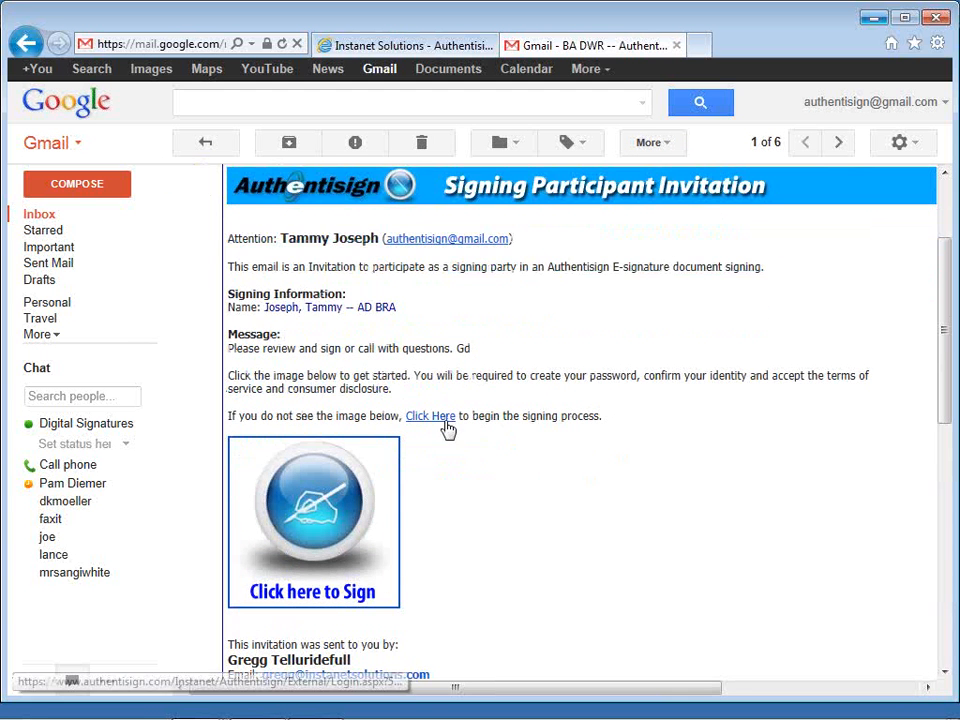
Follow 'Click here to Sign' and enter a new six-character account password on the setup page.
left_click(345, 497)
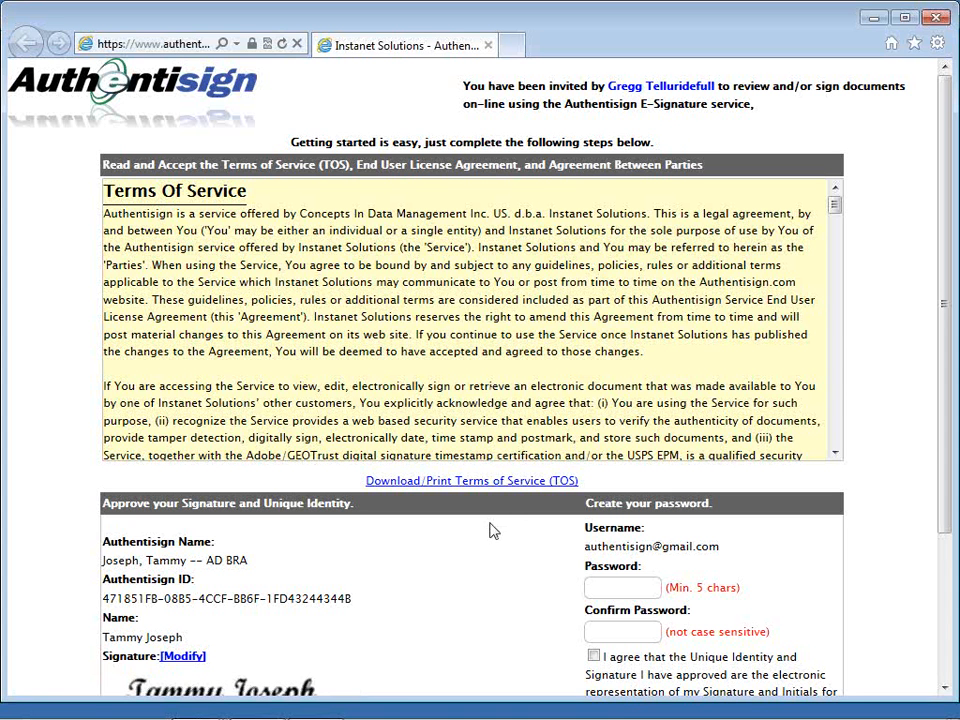
scroll(490, 530, "down", 2)
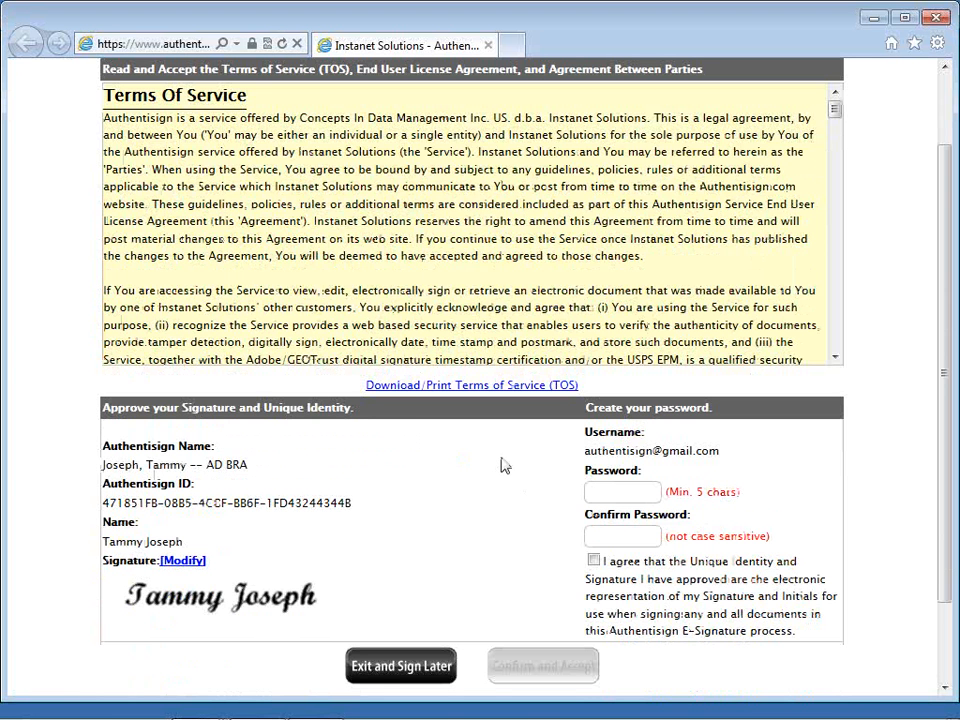
left_click(590, 491)
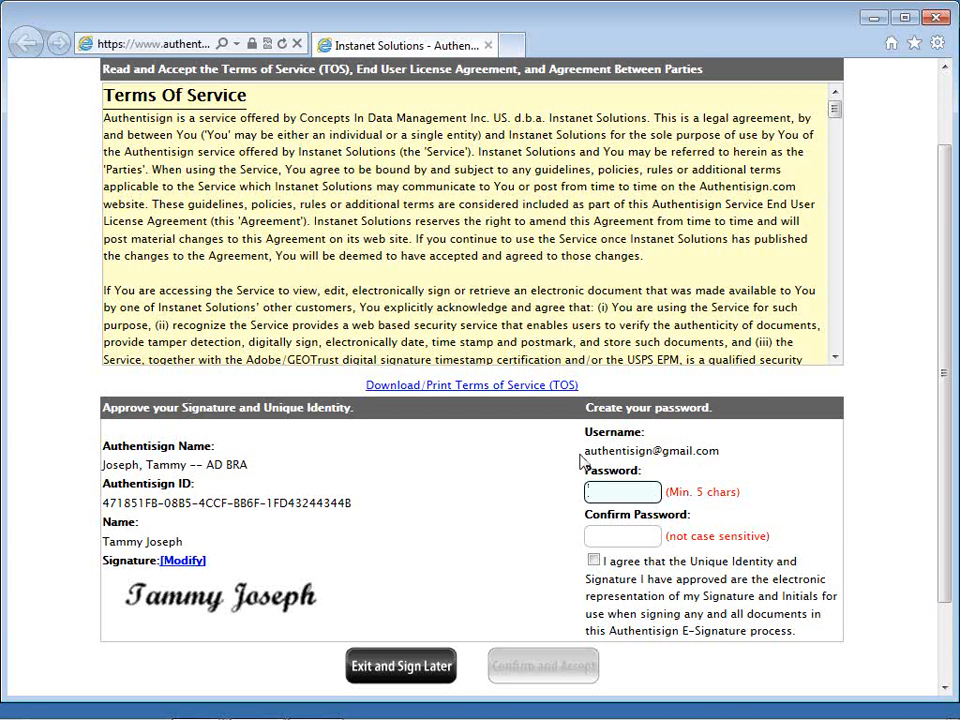
type("••••••")
left_click(599, 537)
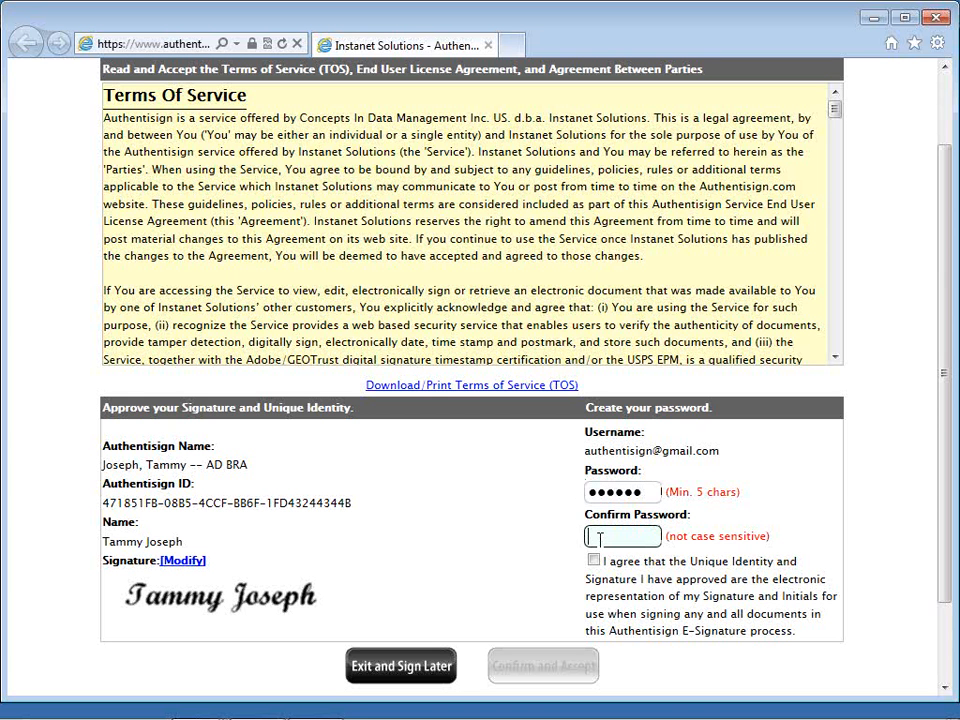
type("••••••")
Switch the signature to the fifth handwriting style, agree to the identity terms, and confirm to open the document.
left_click(188, 561)
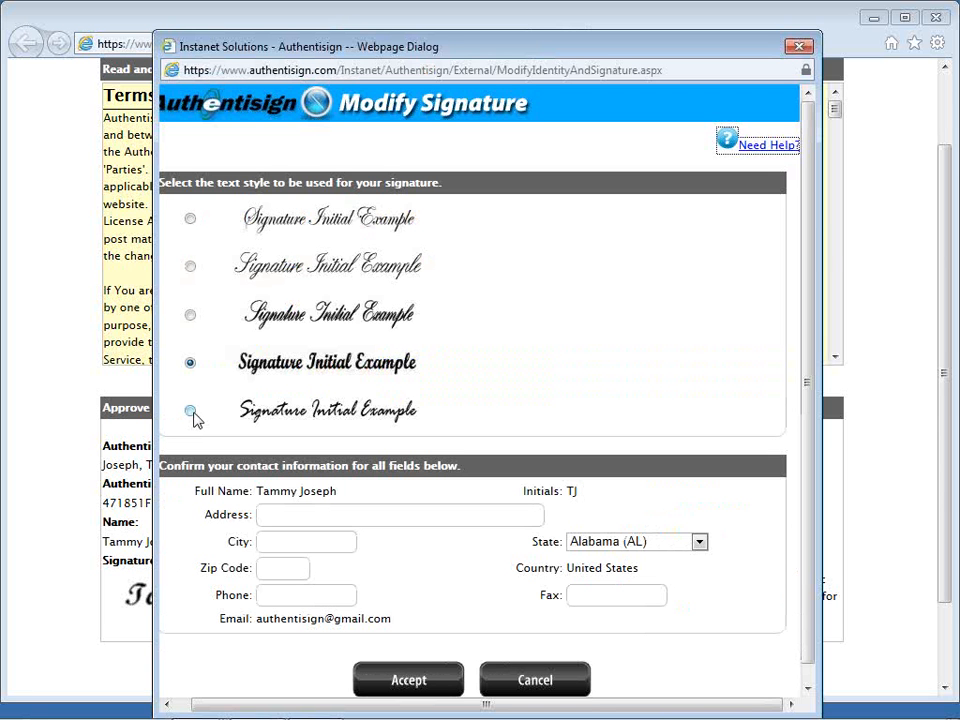
left_click(190, 412)
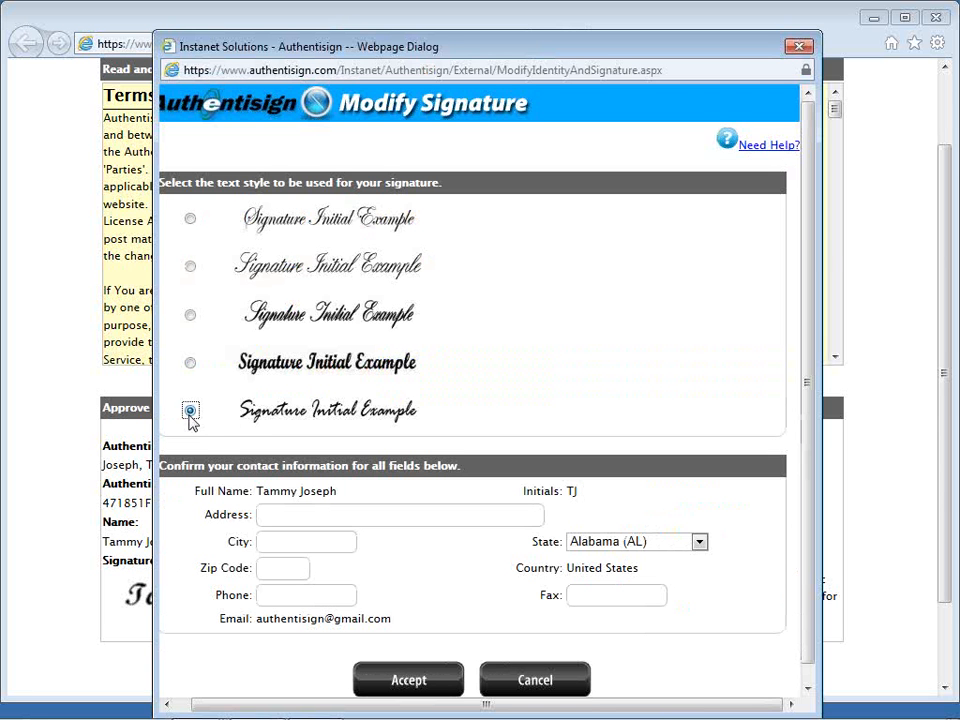
left_click(381, 680)
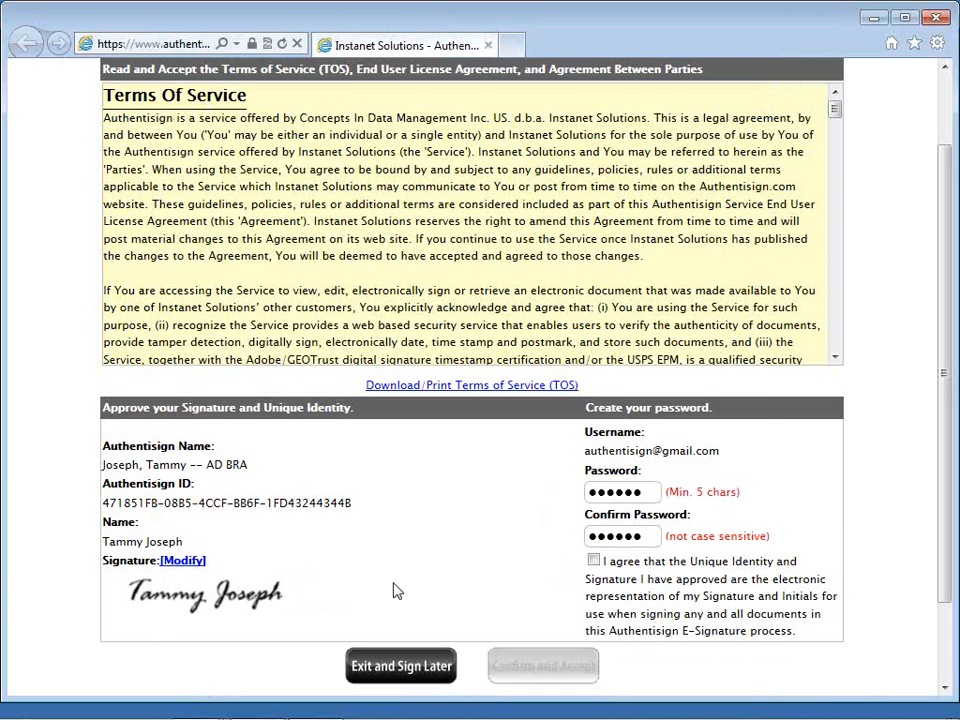
left_click(594, 561)
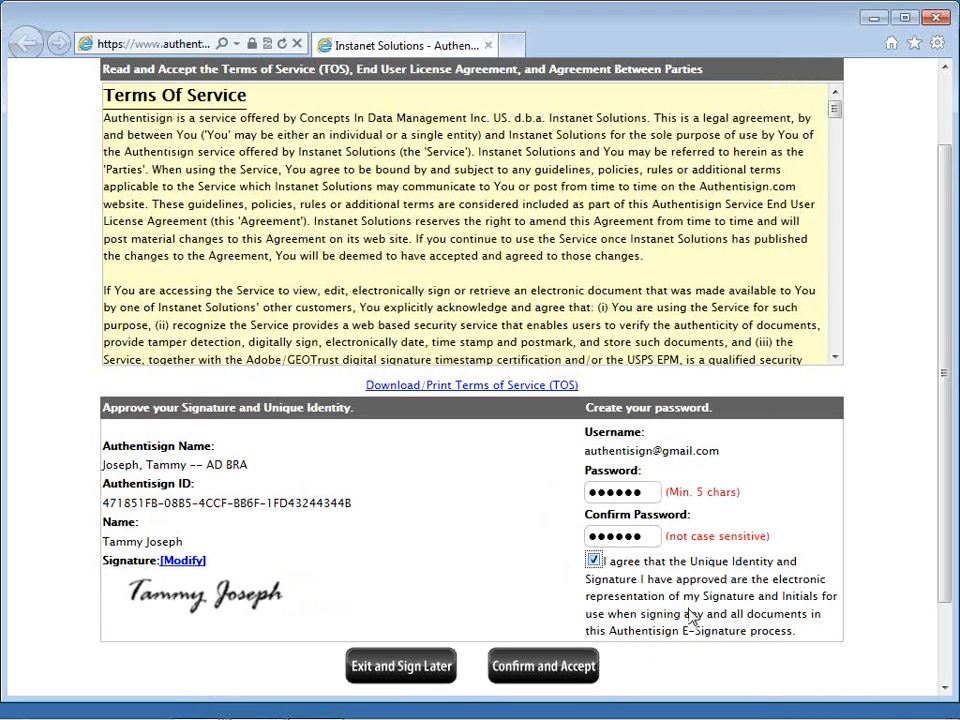
left_click(588, 674)
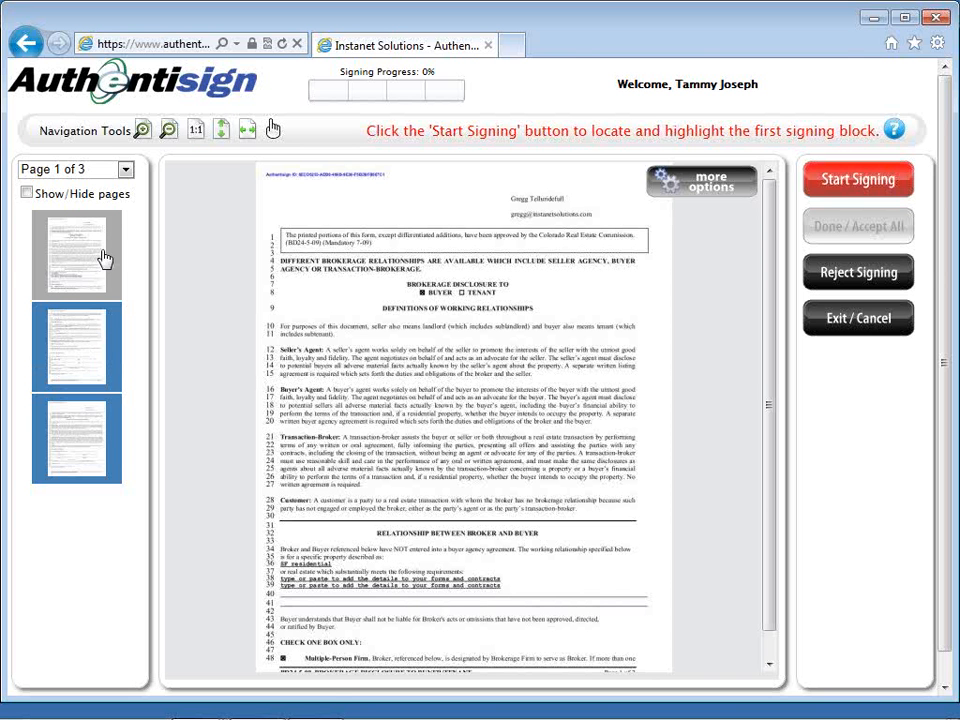
Fit the document to width and apply the buyer's signatures and initials on pages 2 and 3.
left_click(247, 129)
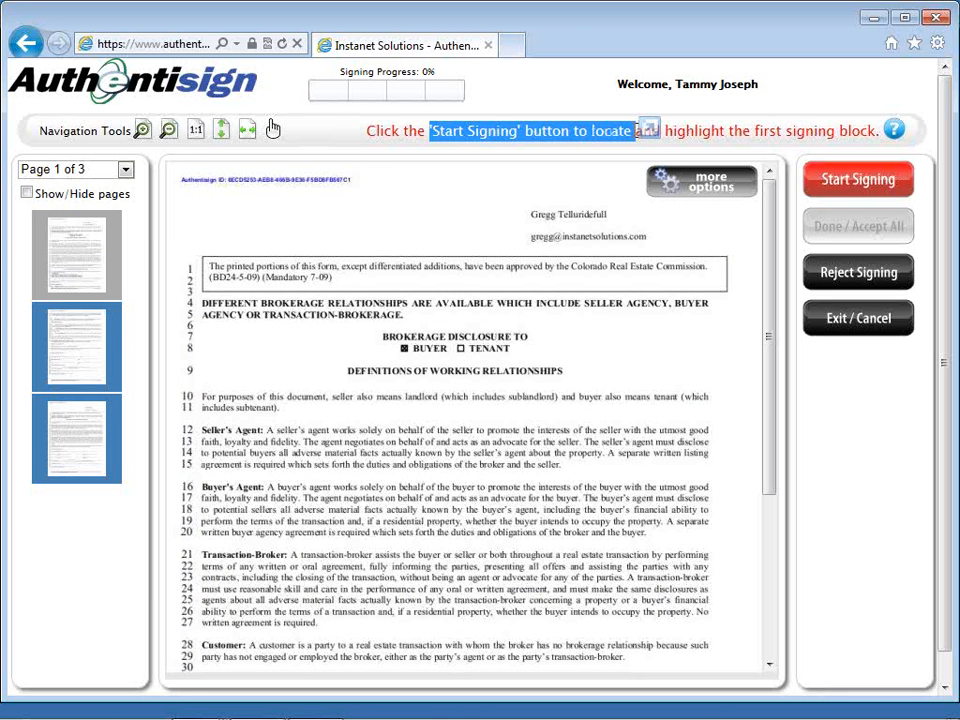
left_click(817, 191)
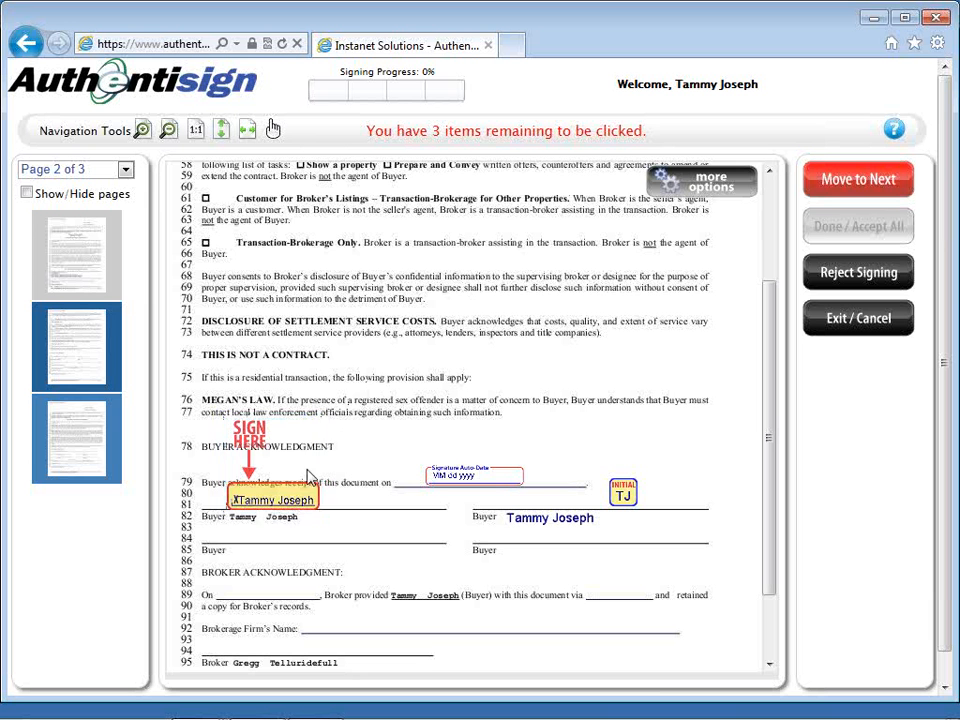
left_click(285, 478)
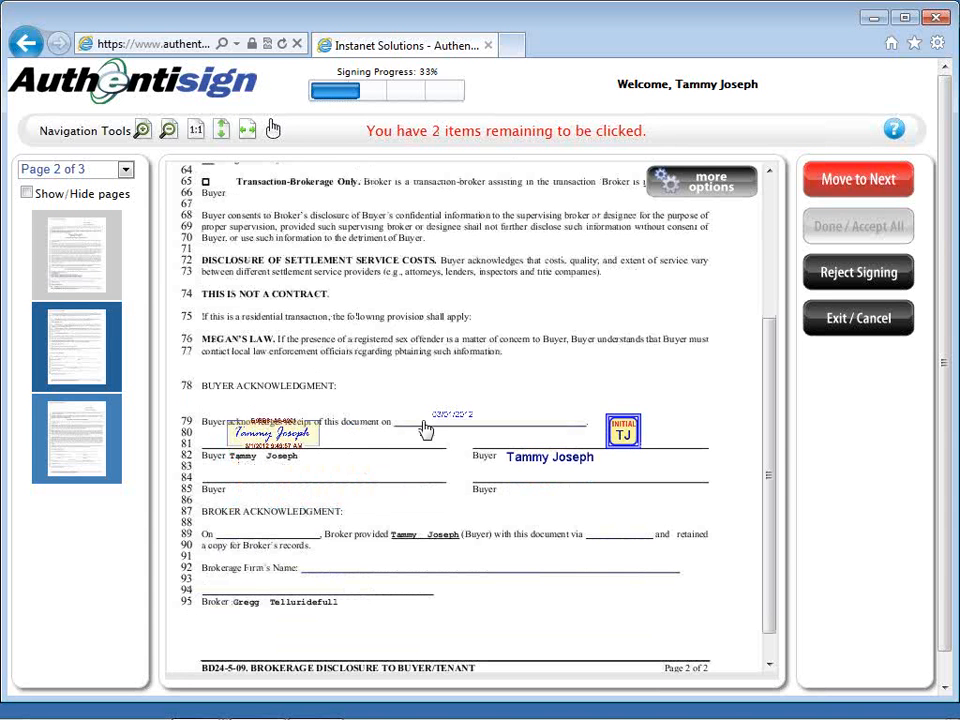
left_click(623, 436)
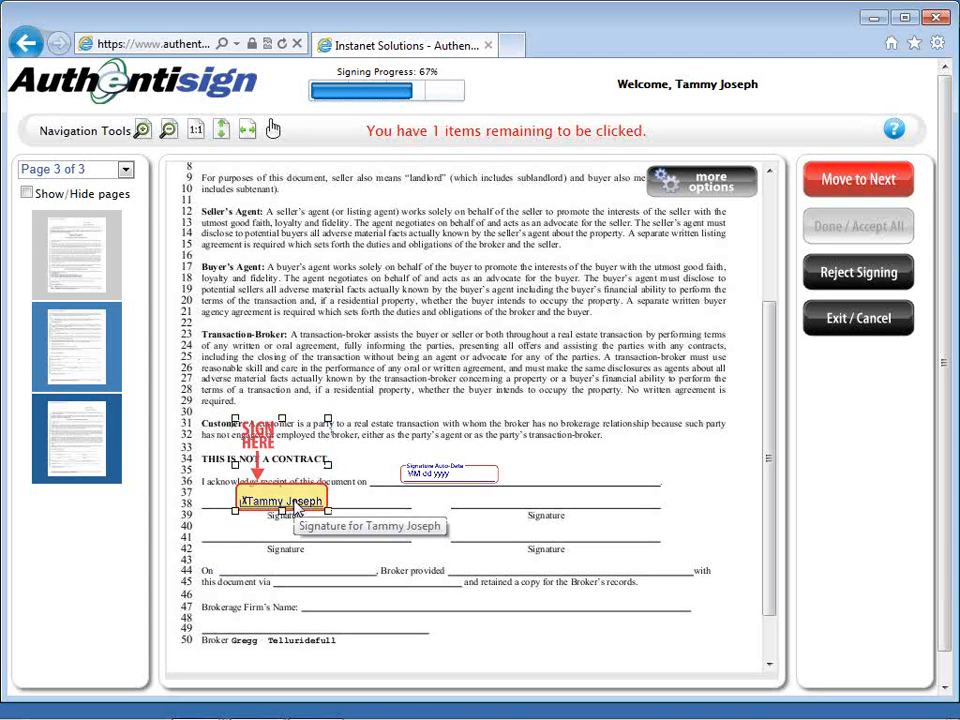
left_click(296, 510)
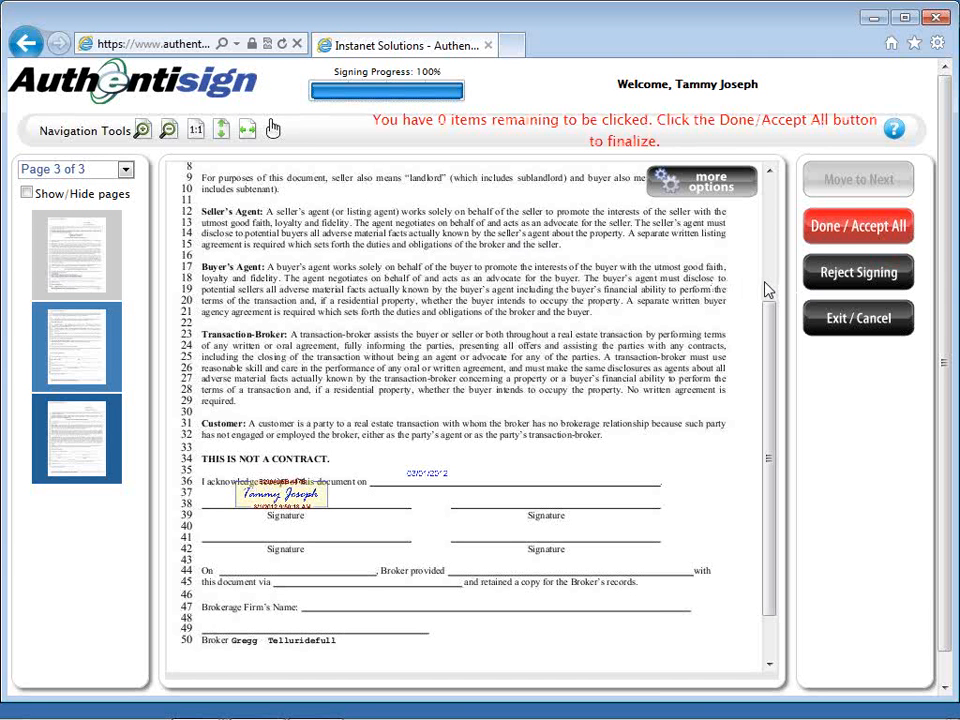
Accept all signed items and complete the signing to reach the thank-you page.
left_click(812, 232)
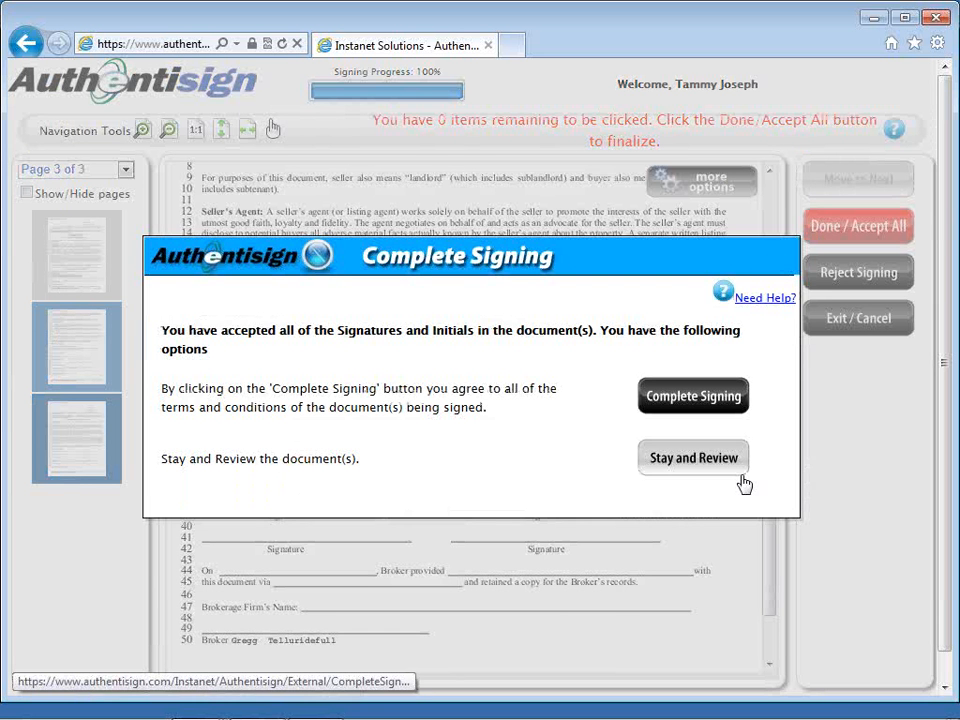
left_click(737, 413)
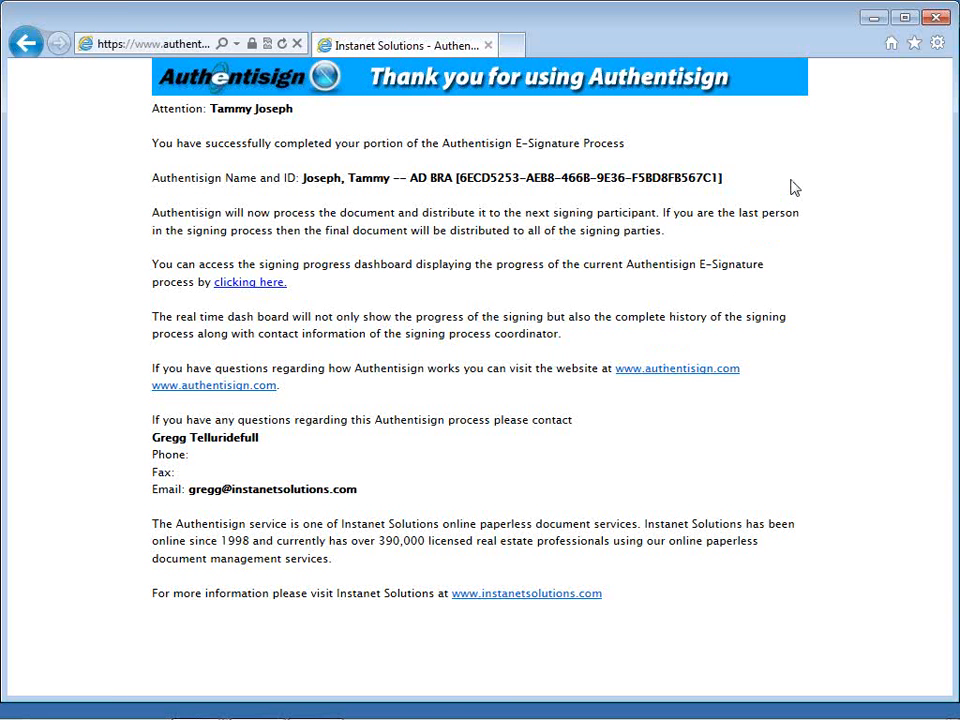
Close the signer window and refresh the agent's Authentisign page, which now shows the session timed out.
left_click(934, 22)
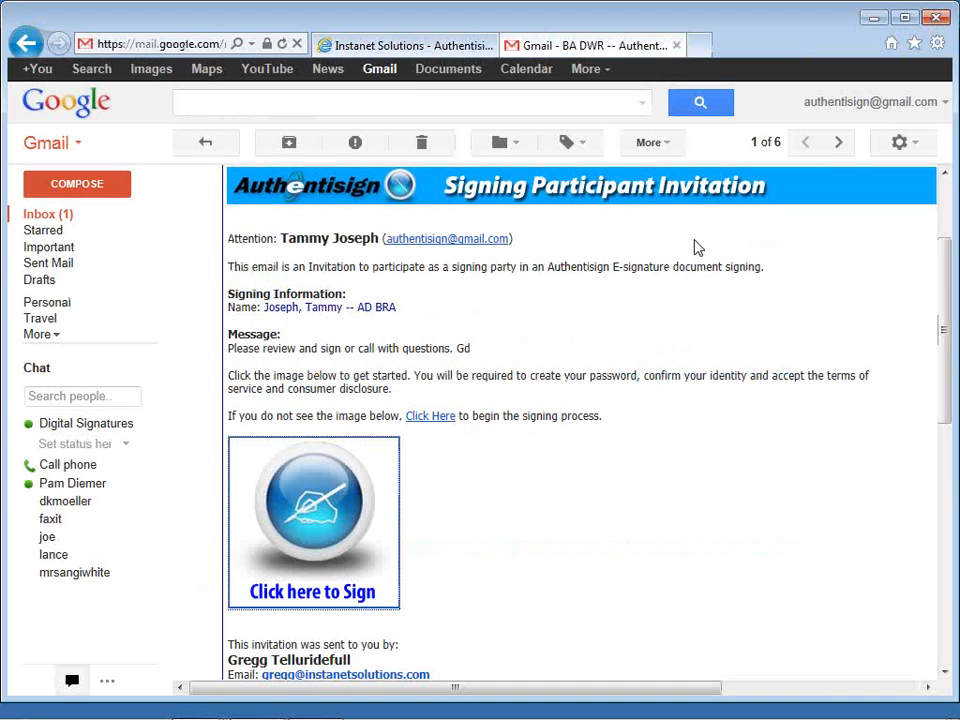
left_click(410, 52)
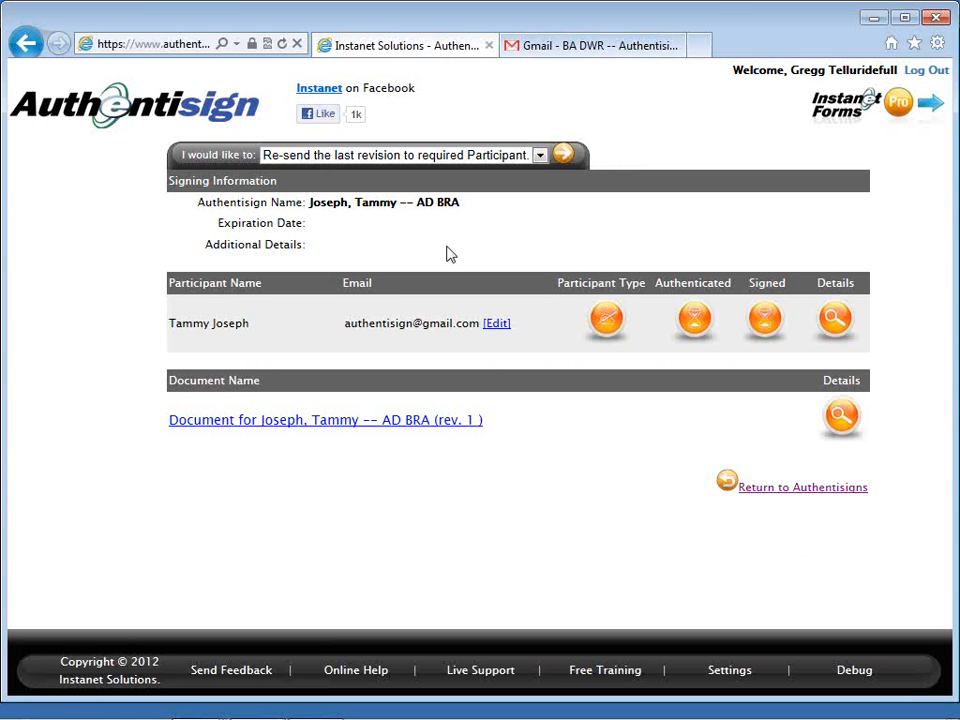
left_click(283, 45)
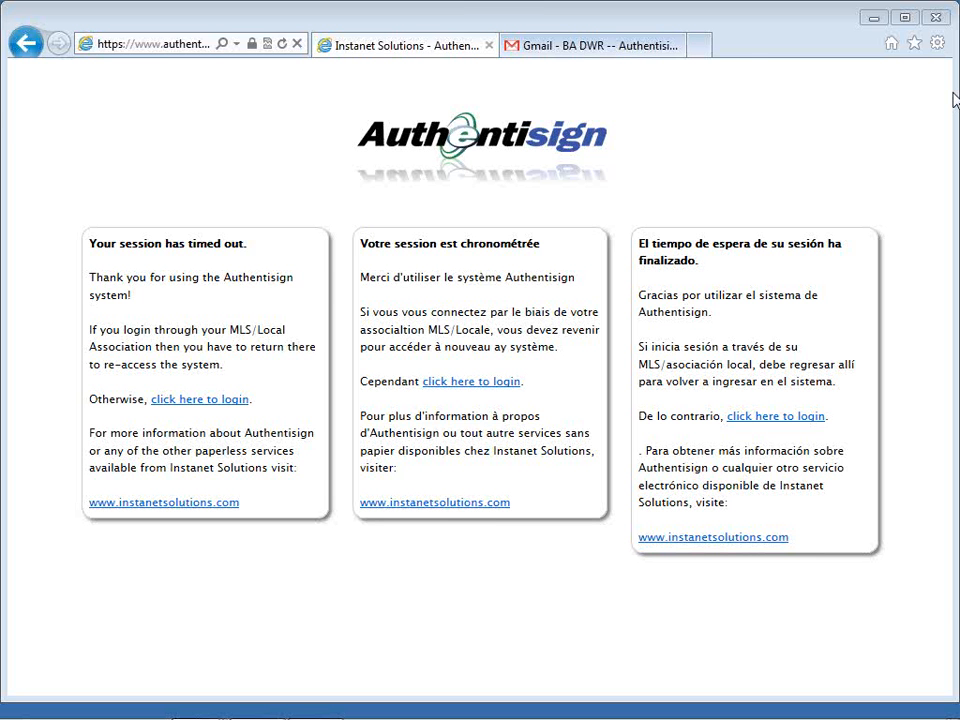
Close the Gmail tab, view the completed AD BRA signing's details, then go back to the Authentisigns list.
left_click(683, 45)
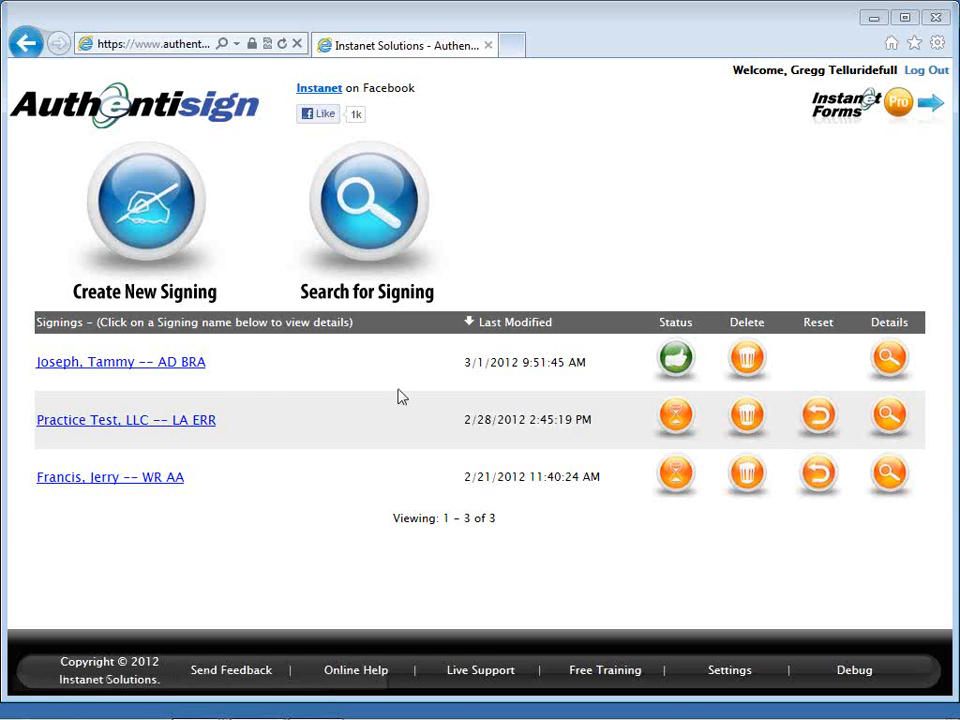
left_click(198, 368)
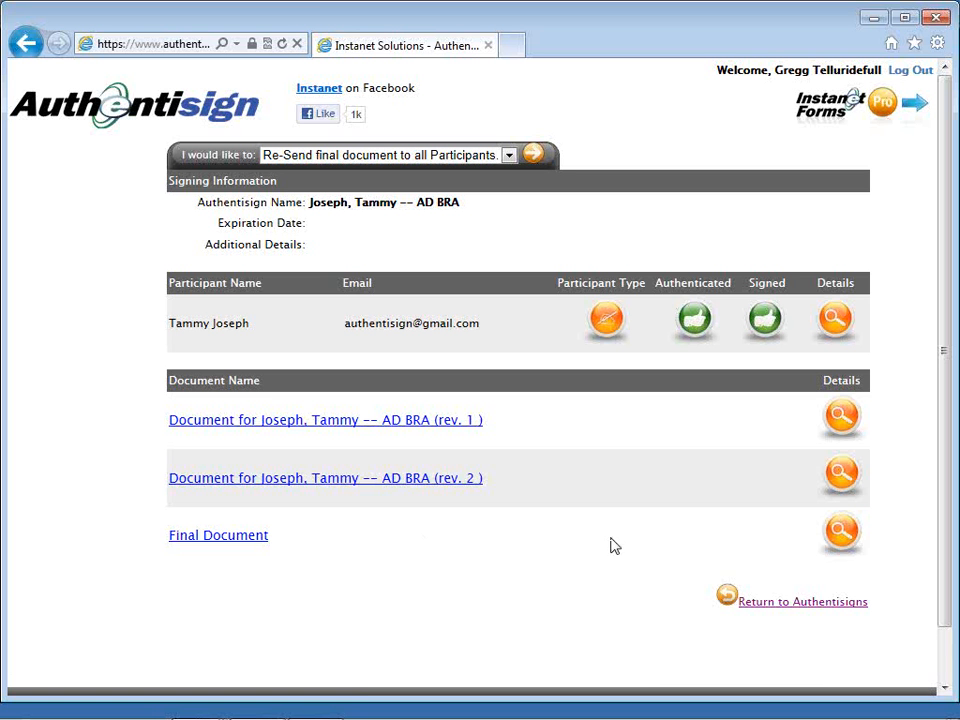
left_click(765, 604)
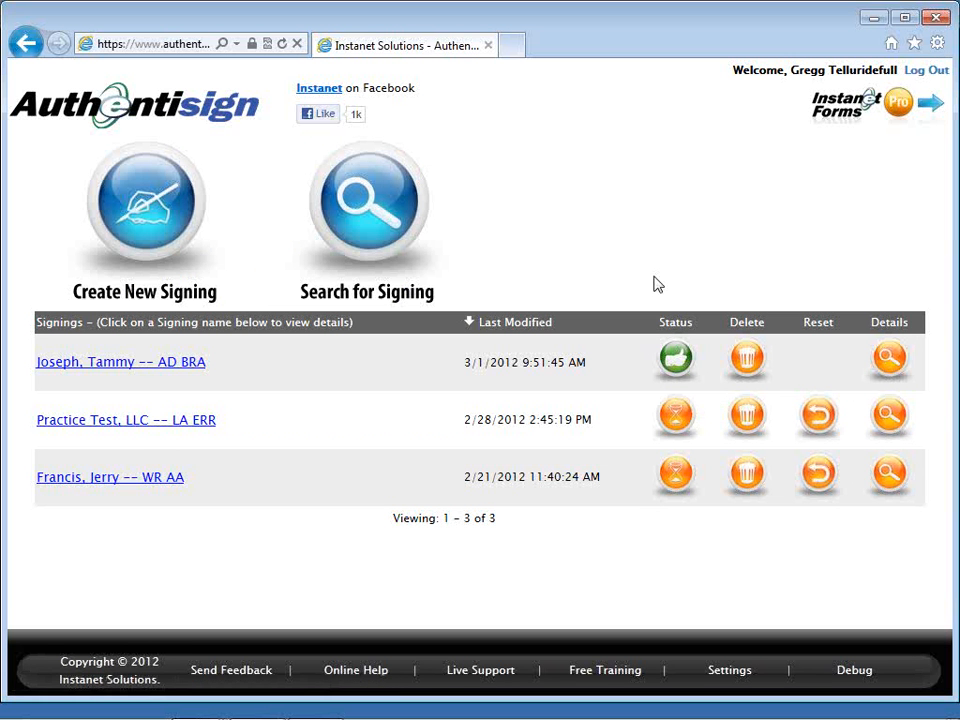
Open the SFR Buyer transaction from Transactions and review its documents, forms and contacts.
left_click(817, 110)
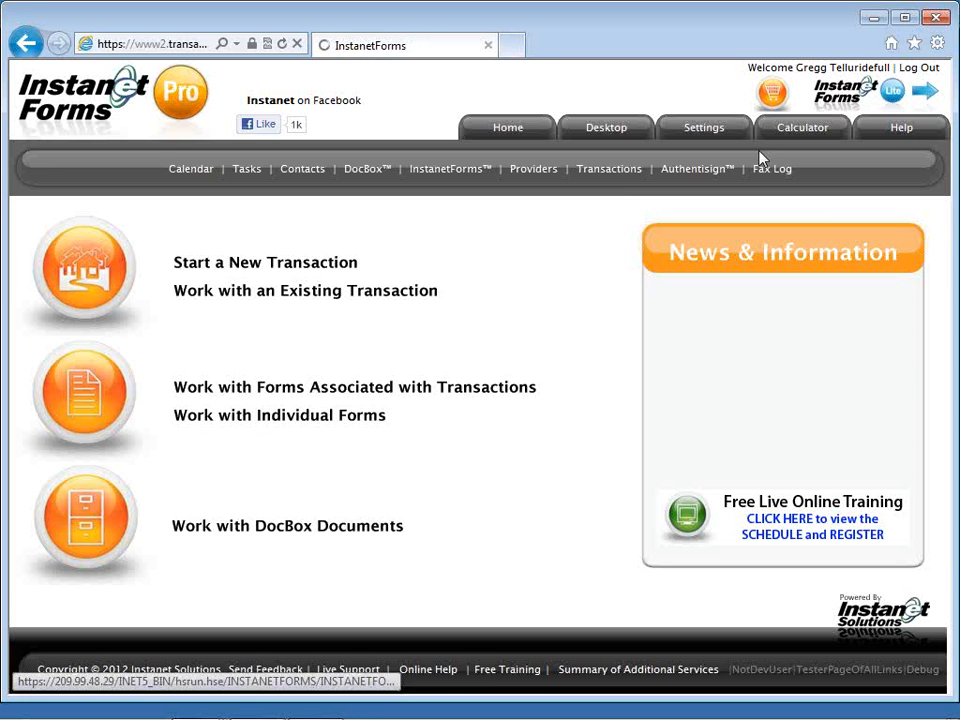
left_click(611, 176)
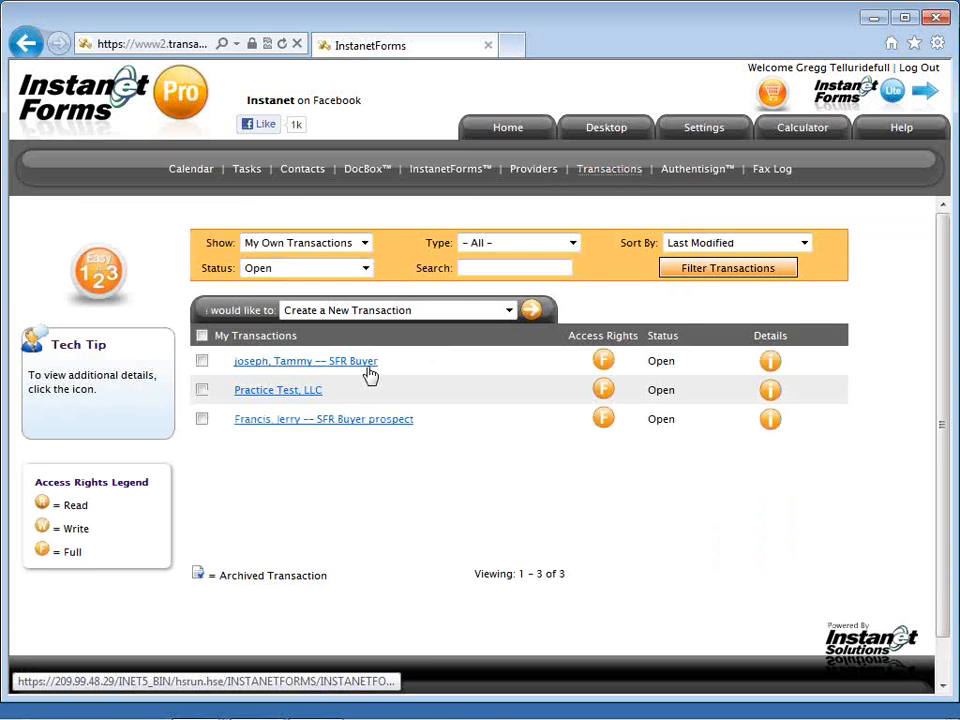
left_click(370, 372)
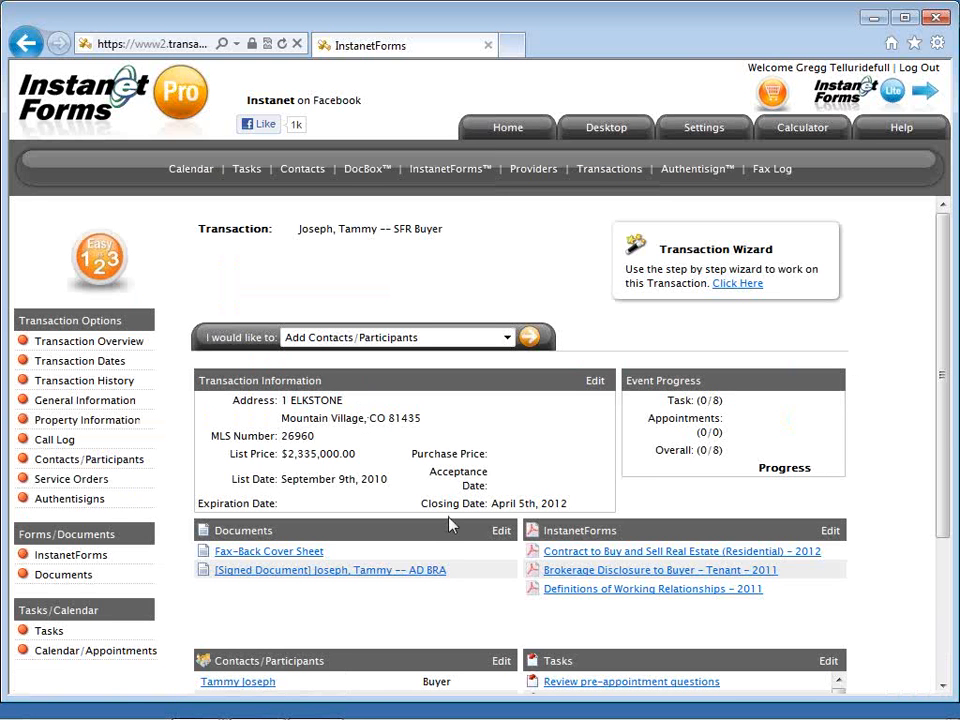
scroll(449, 524, "down", 1)
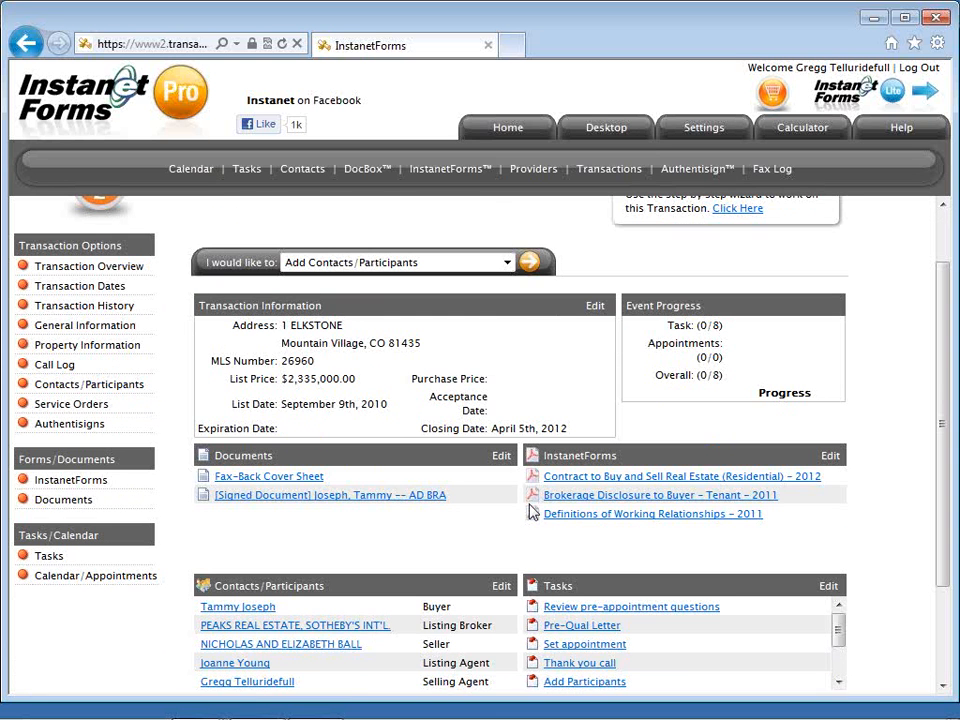
Select the signed AD BRA document in Documents and run Email Selected Documents on it.
left_click(92, 506)
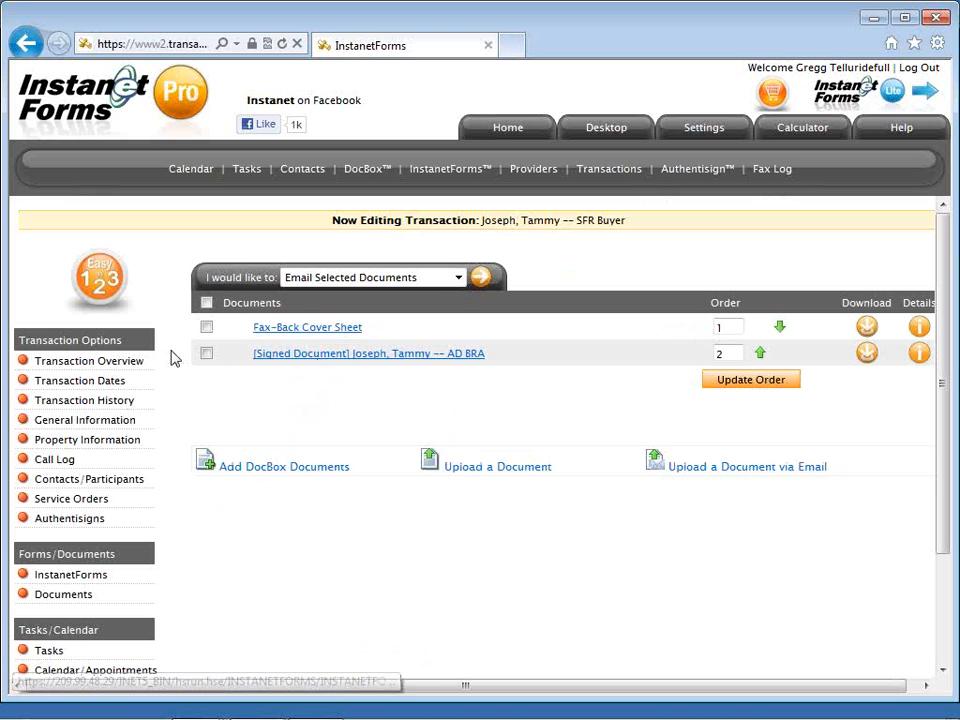
left_click(206, 354)
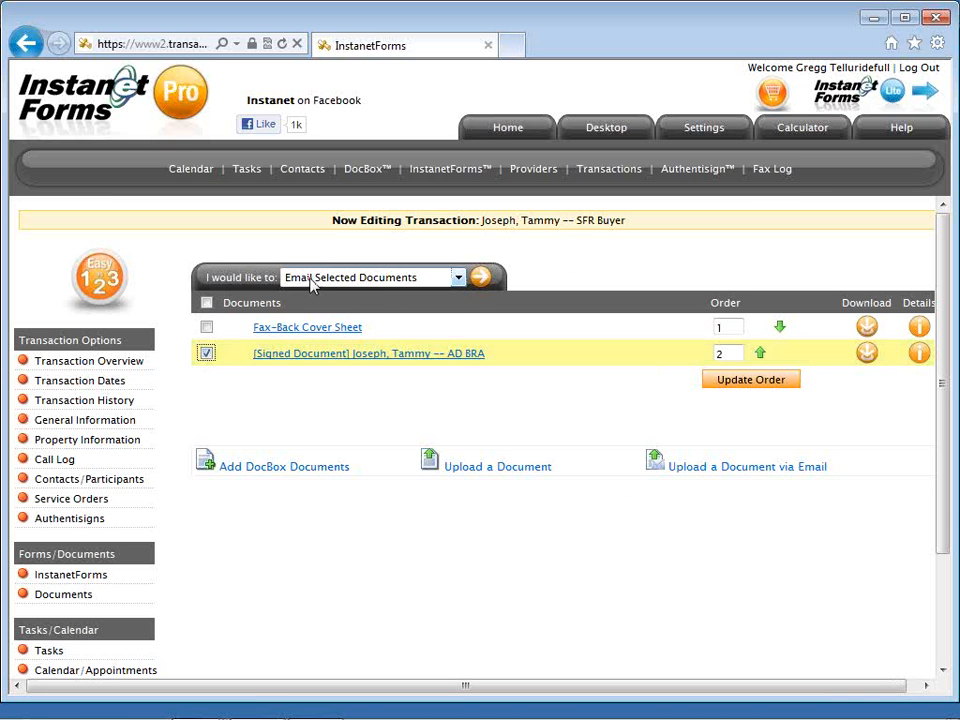
left_click(313, 279)
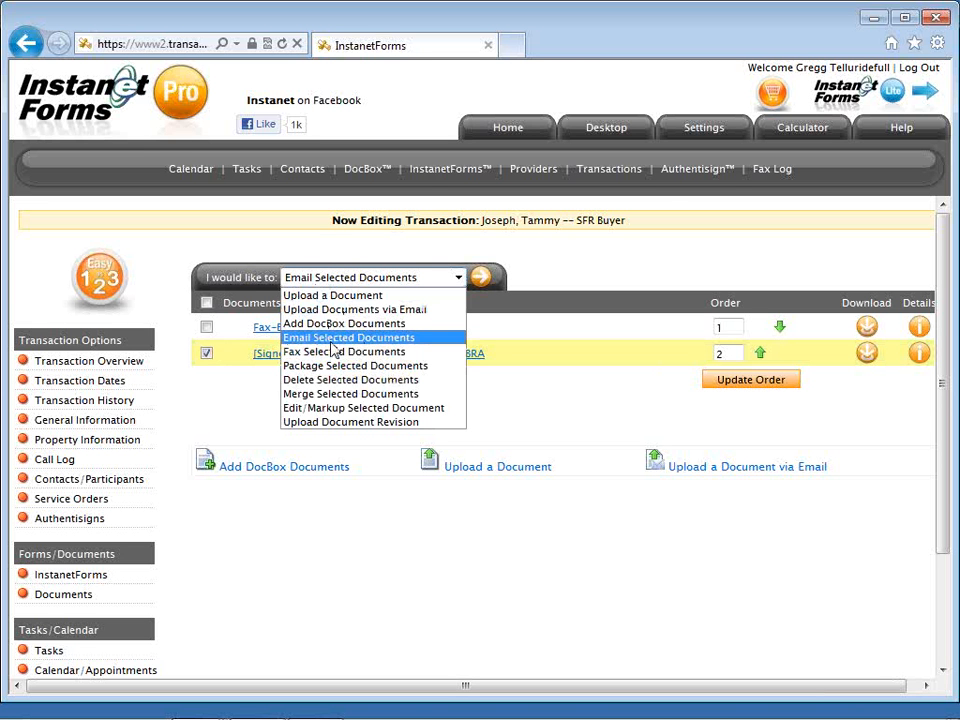
left_click(331, 340)
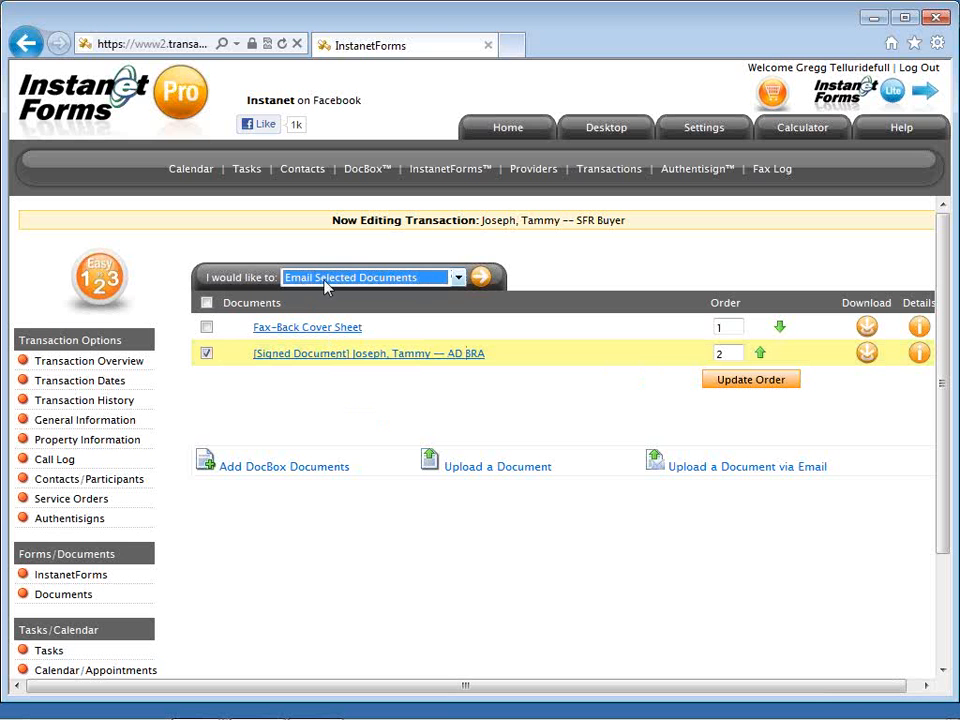
left_click(478, 282)
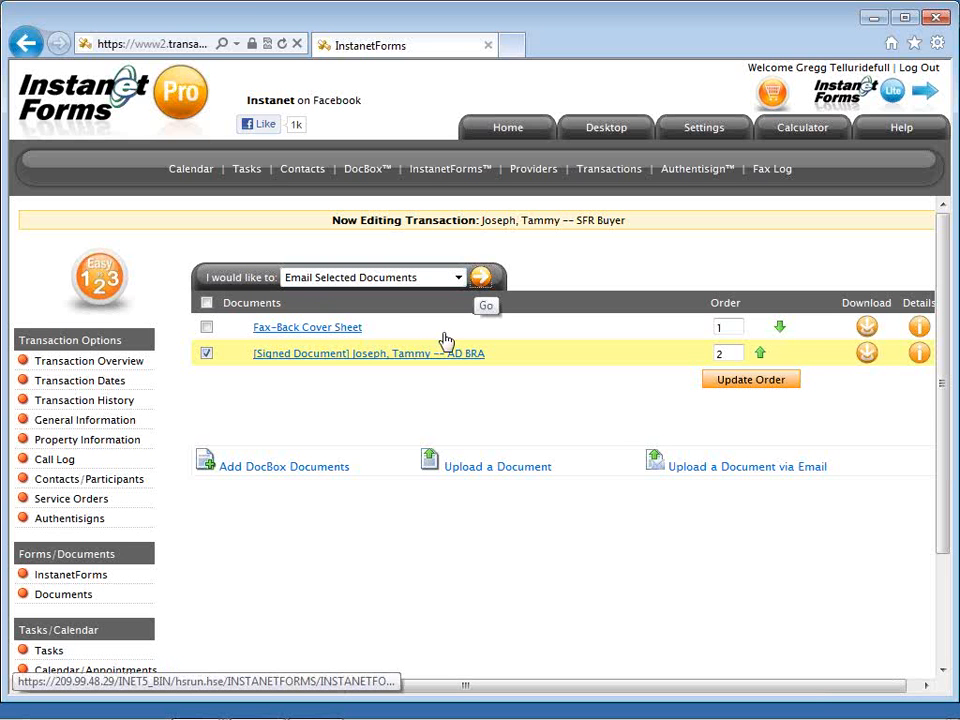
scroll(297, 390, "down", 1)
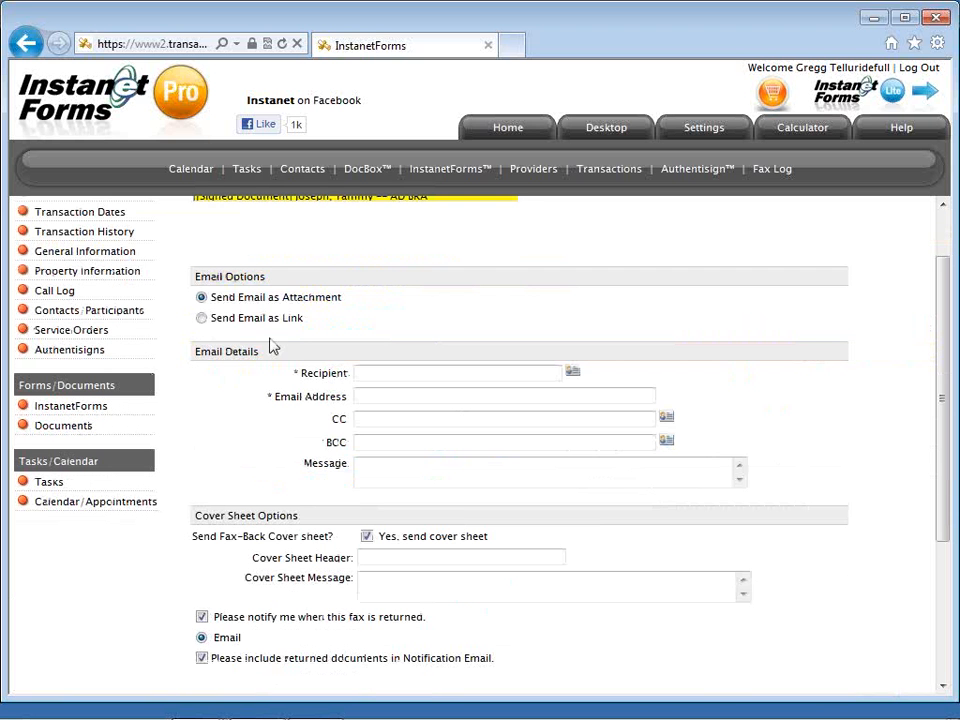
Switch the email to Send Email as Link and fill in the buyer contact as recipient.
left_click_drag(301, 320, 203, 320)
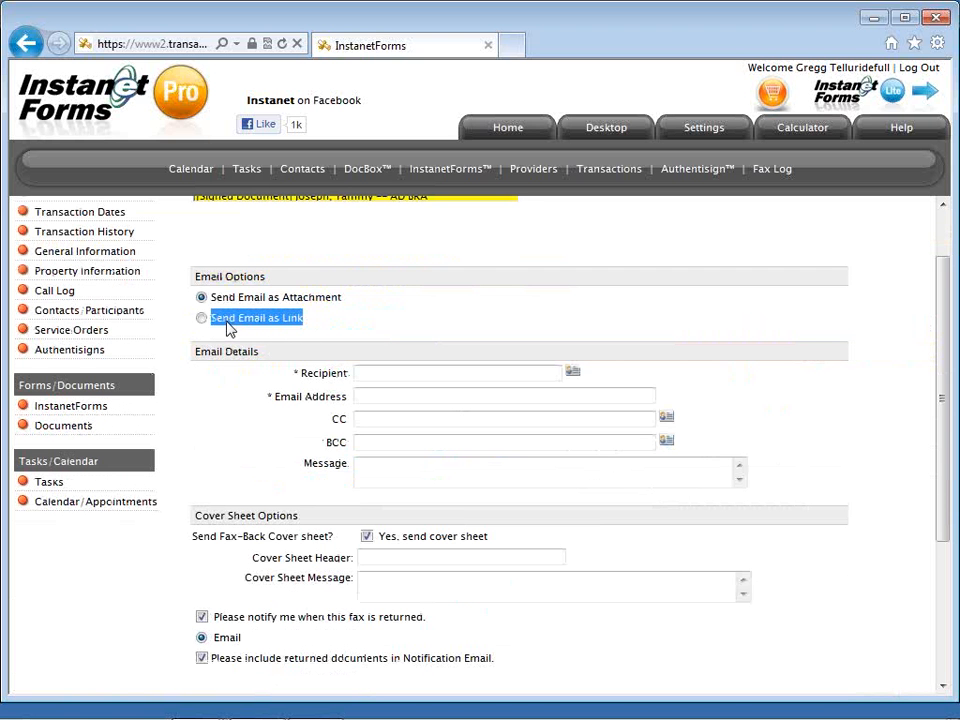
left_click(201, 318)
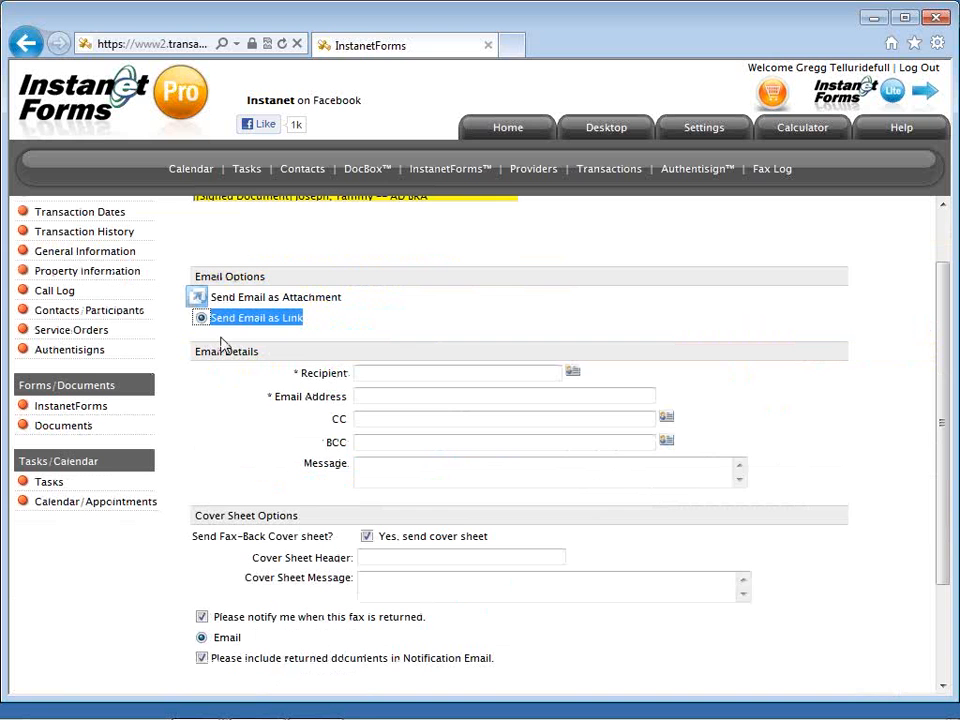
left_click(221, 341)
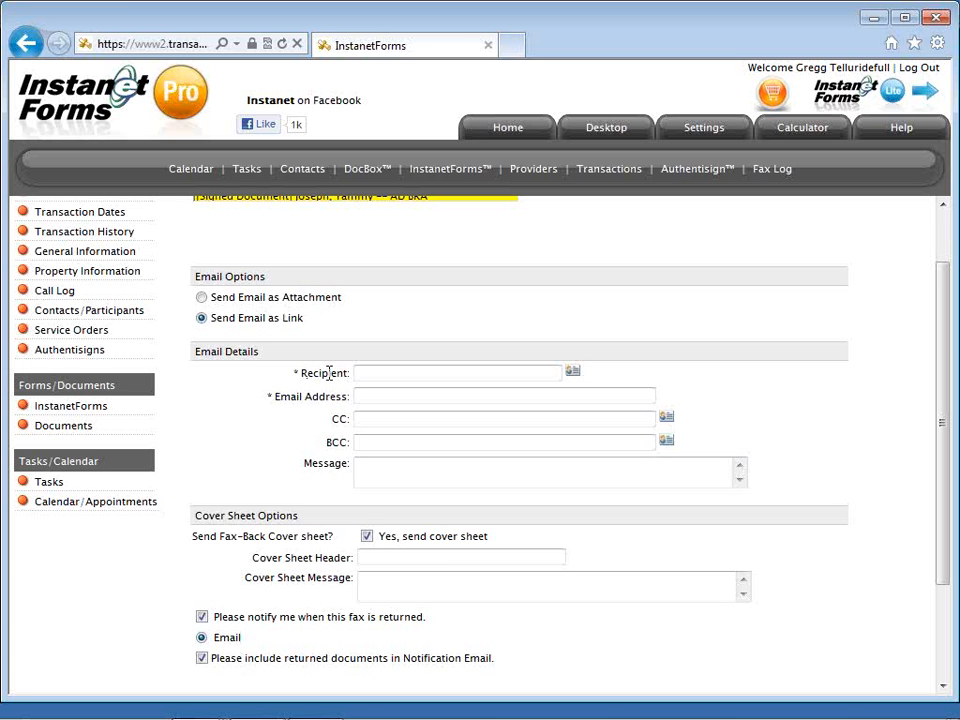
left_click(573, 373)
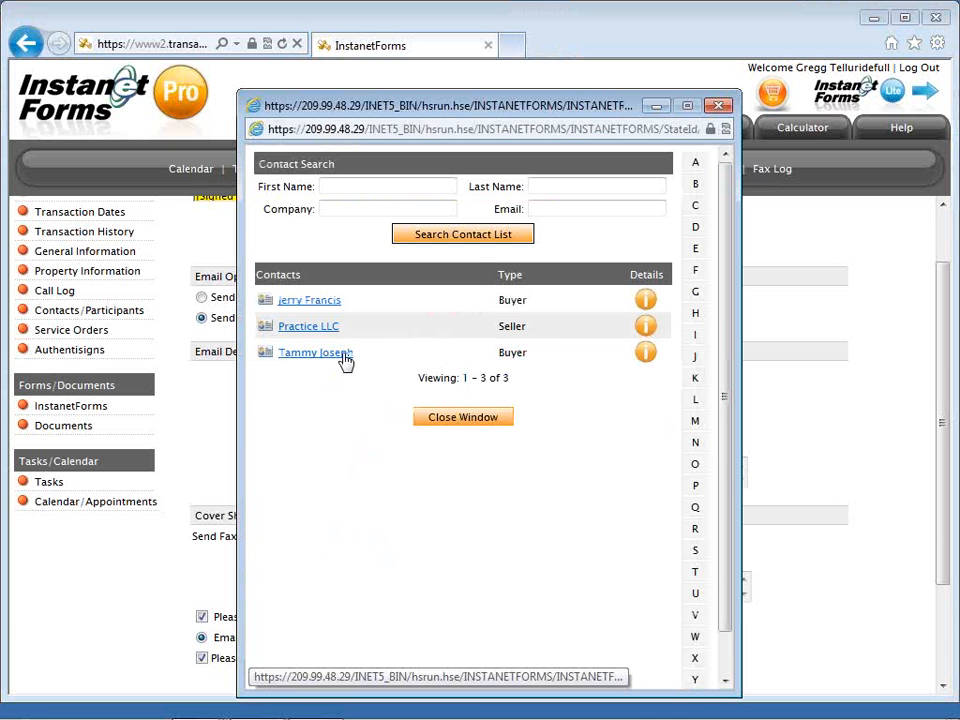
left_click(343, 356)
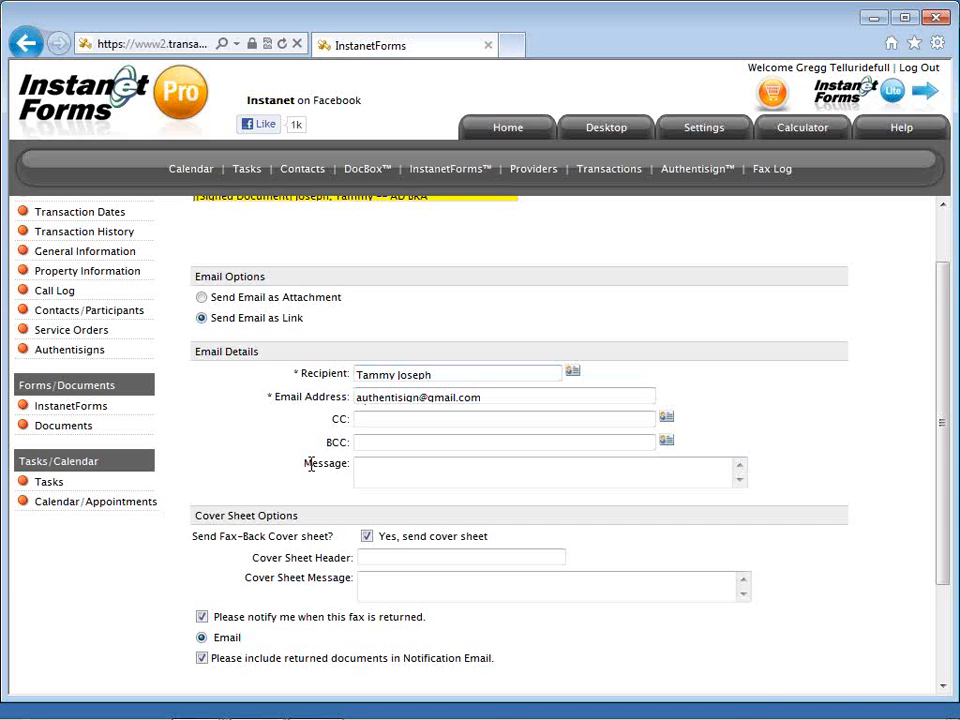
scroll(311, 465, "down", 2)
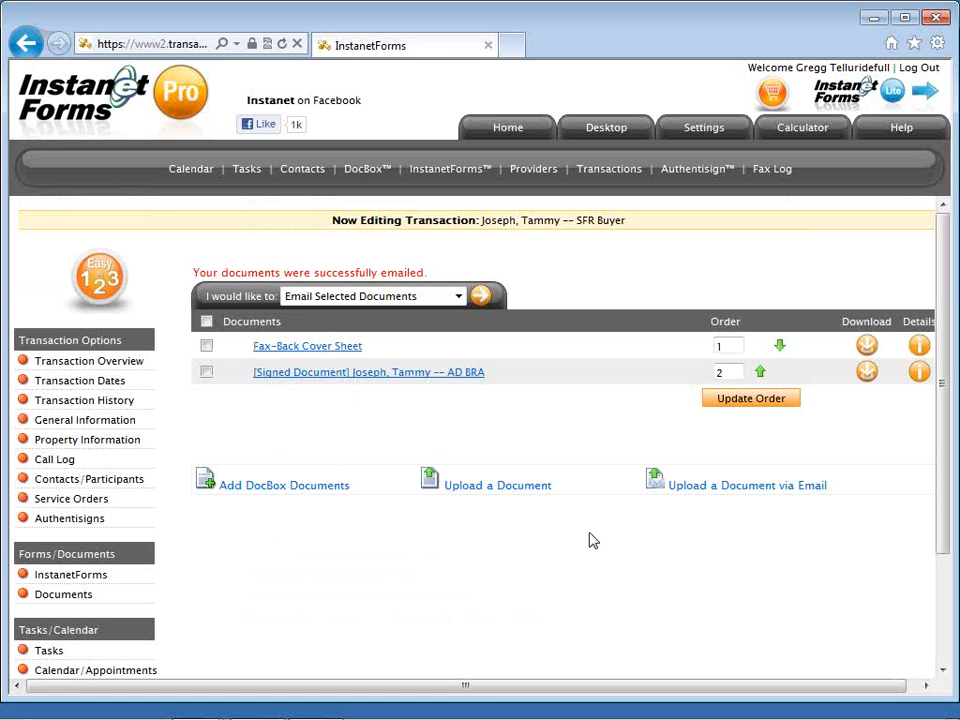
Open the Fax-Back Cover Sheet from the transaction's Documents list.
left_click(329, 349)
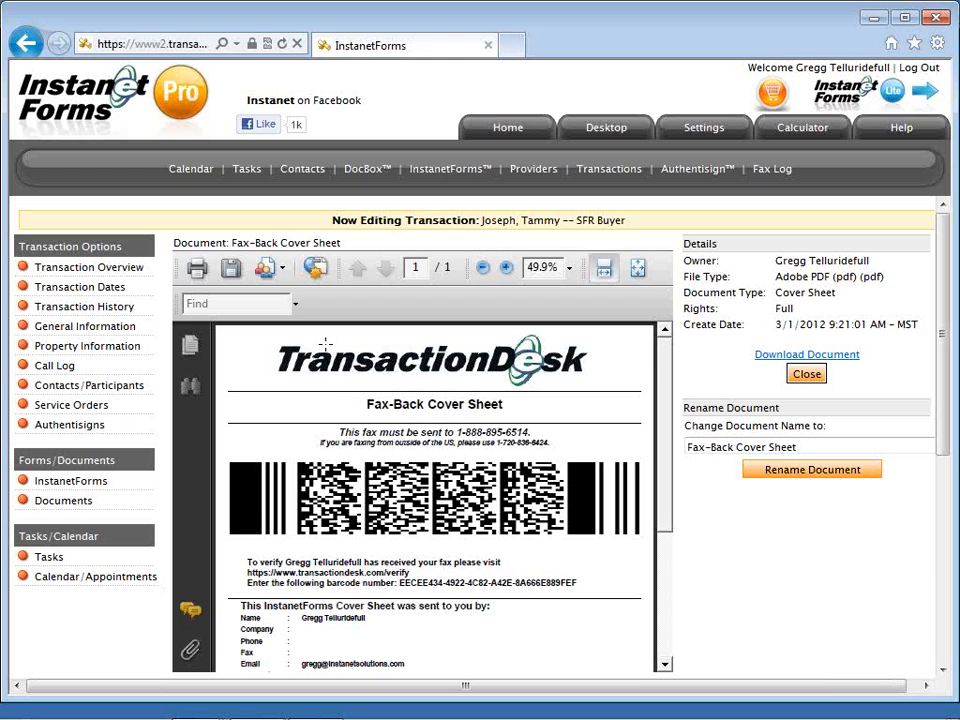
Highlight the cover sheet's fax number and barcode, then close the preview.
scroll(456, 387, "down", 1)
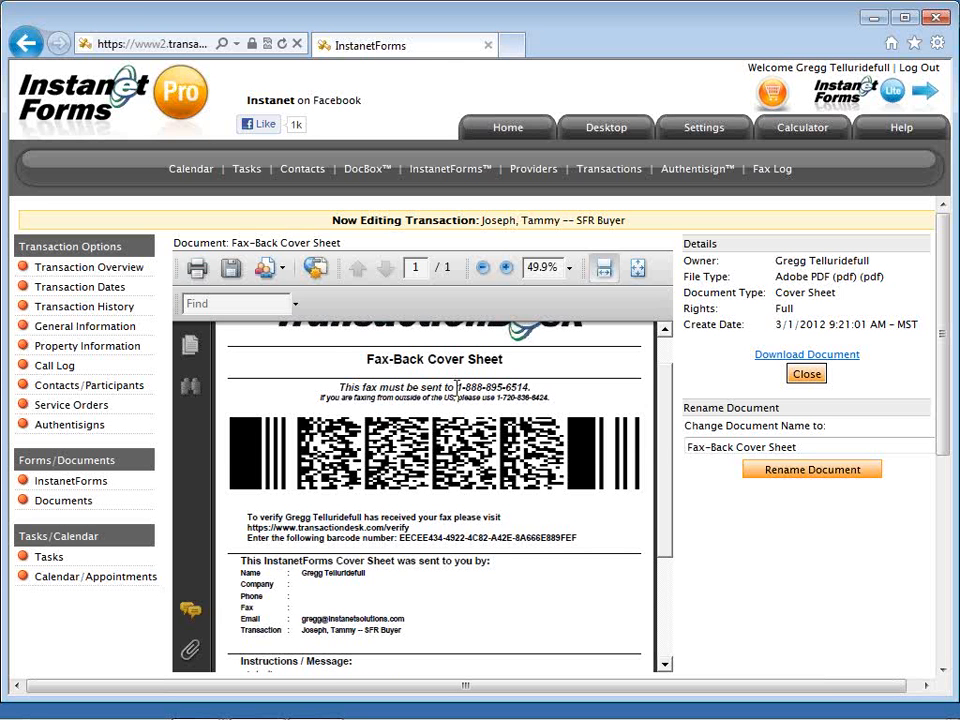
left_click_drag(457, 387, 590, 396)
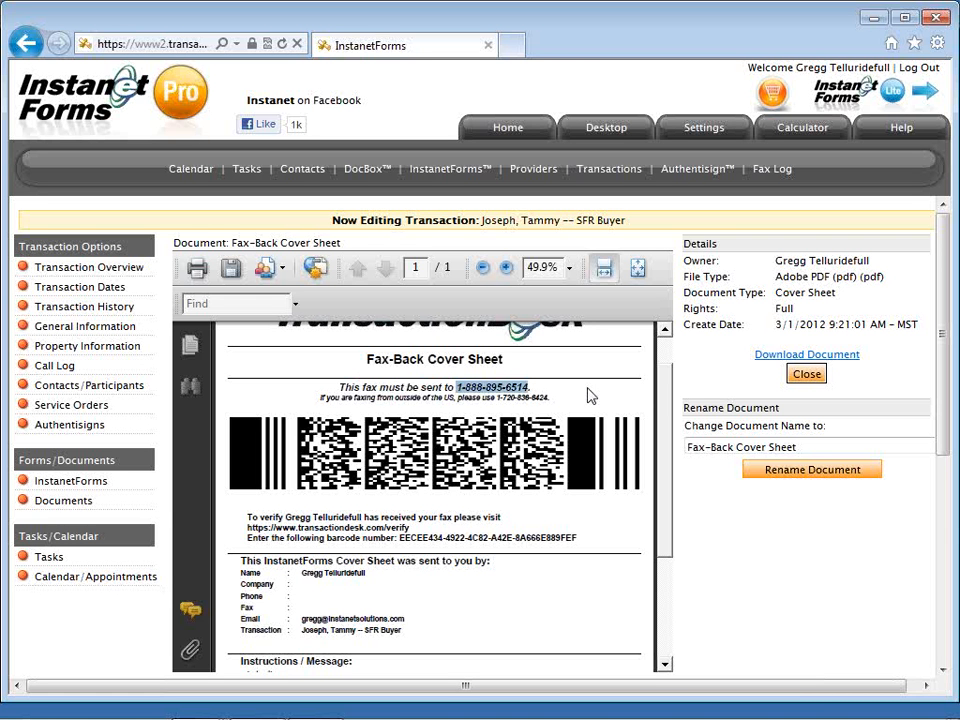
left_click(500, 443)
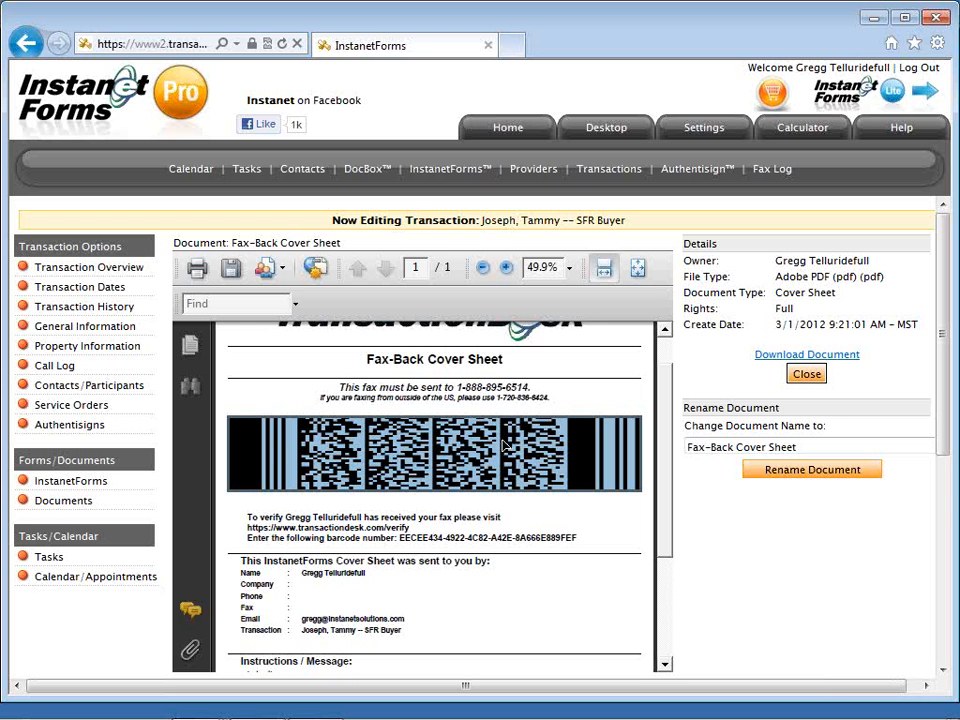
left_click(791, 377)
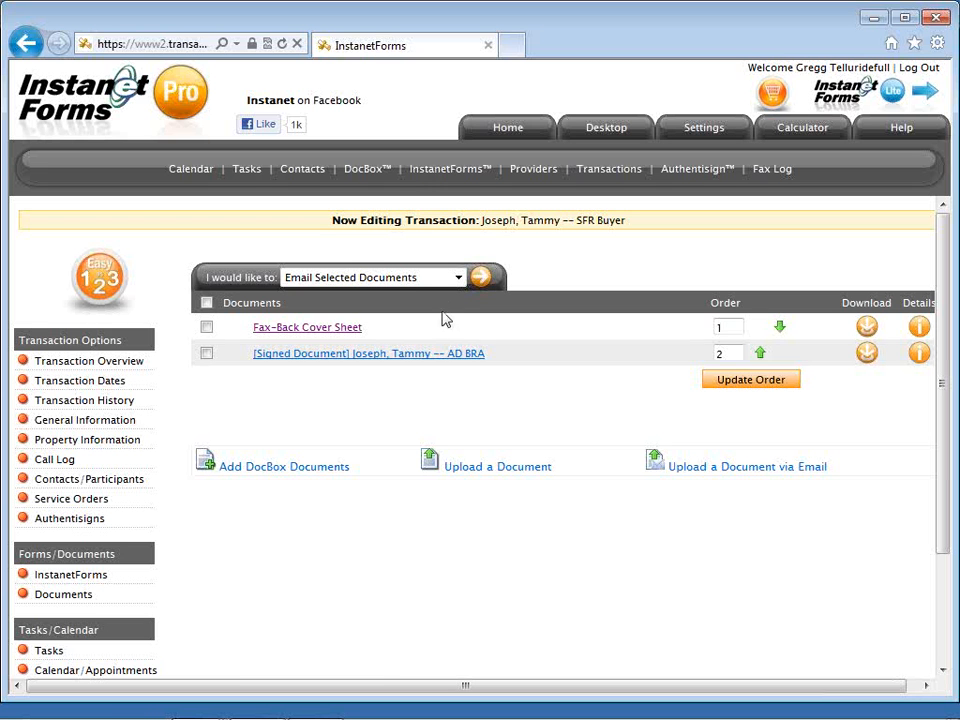
Use Upload a Document to add AgencyExample.pdf from the Desktop to the transaction.
left_click(429, 280)
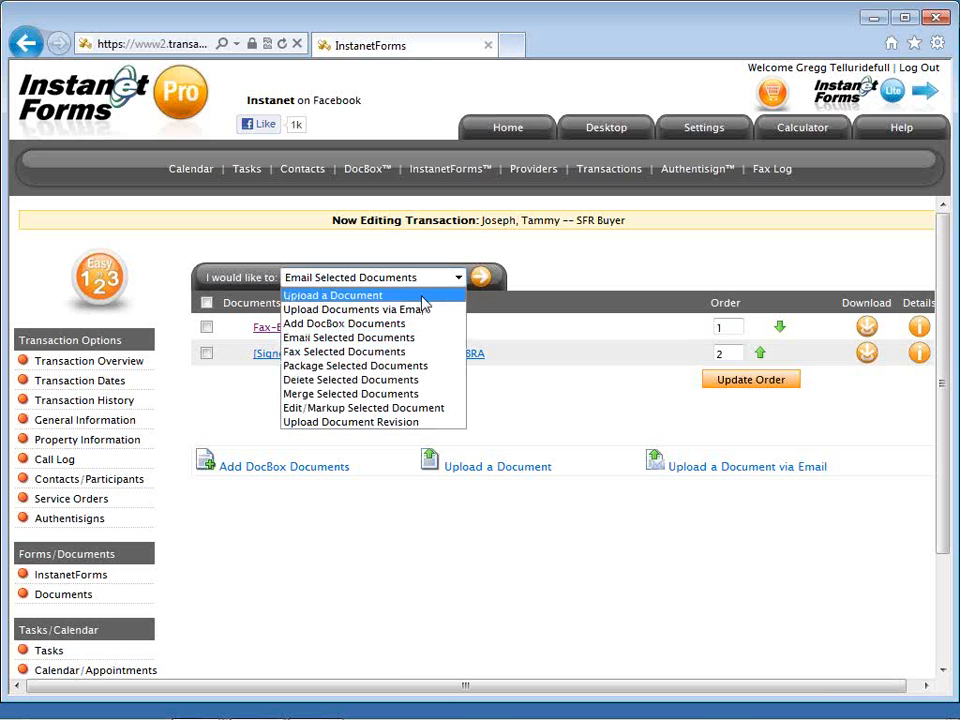
left_click(422, 297)
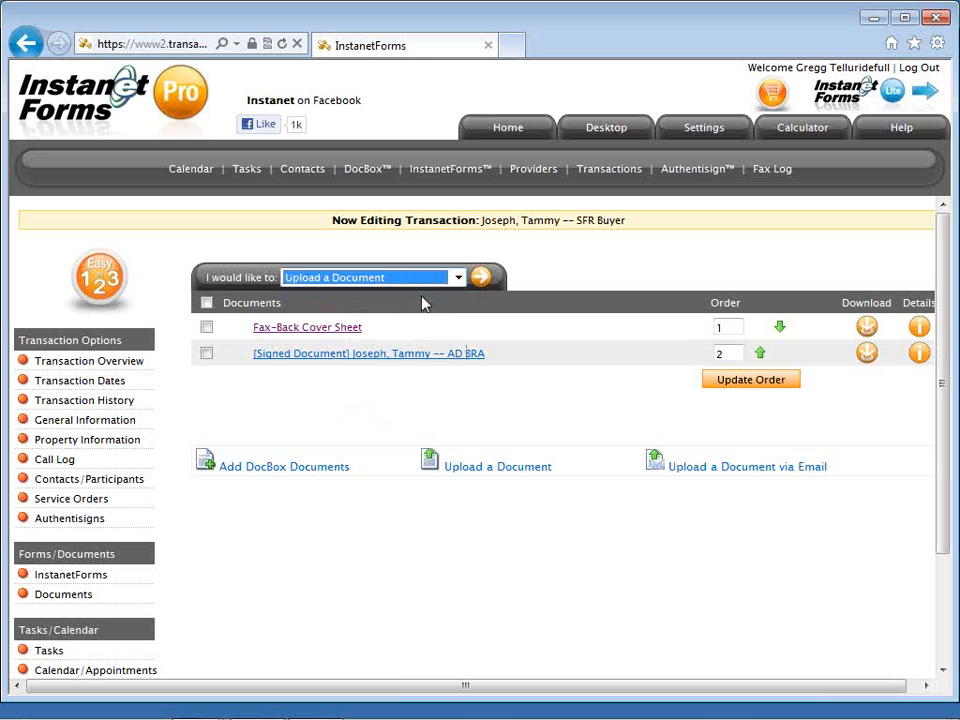
left_click(483, 285)
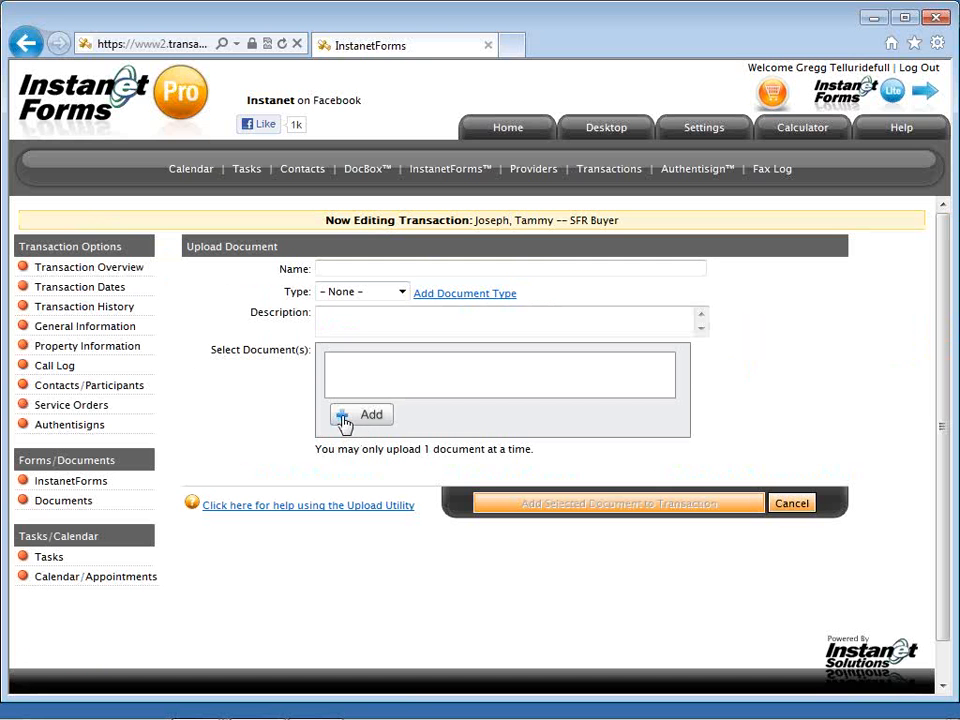
left_click(344, 420)
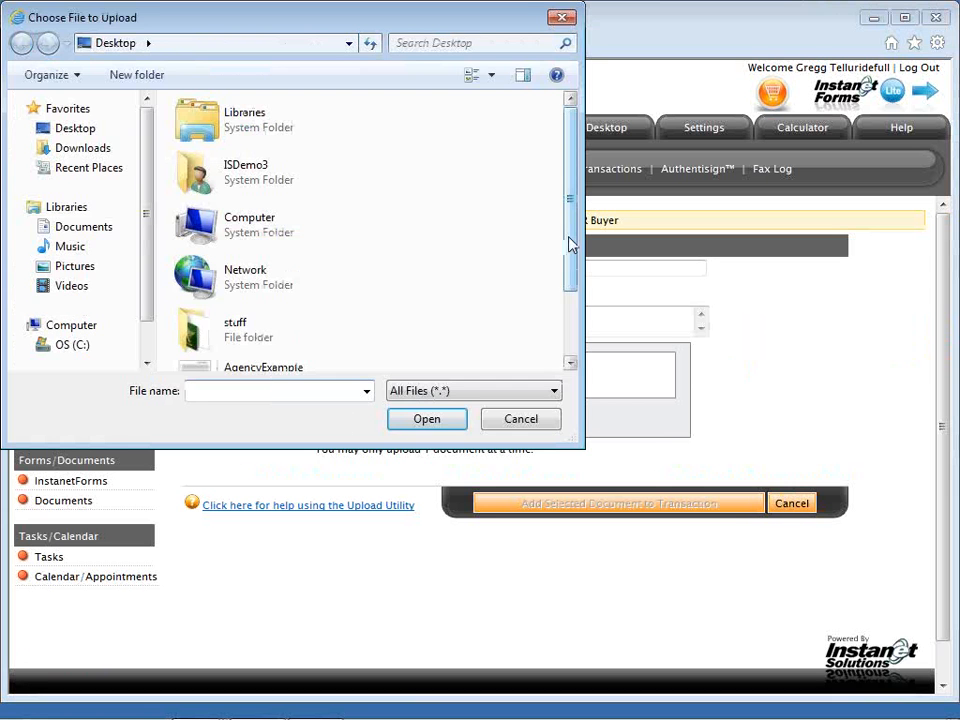
left_click_drag(570, 245, 568, 289)
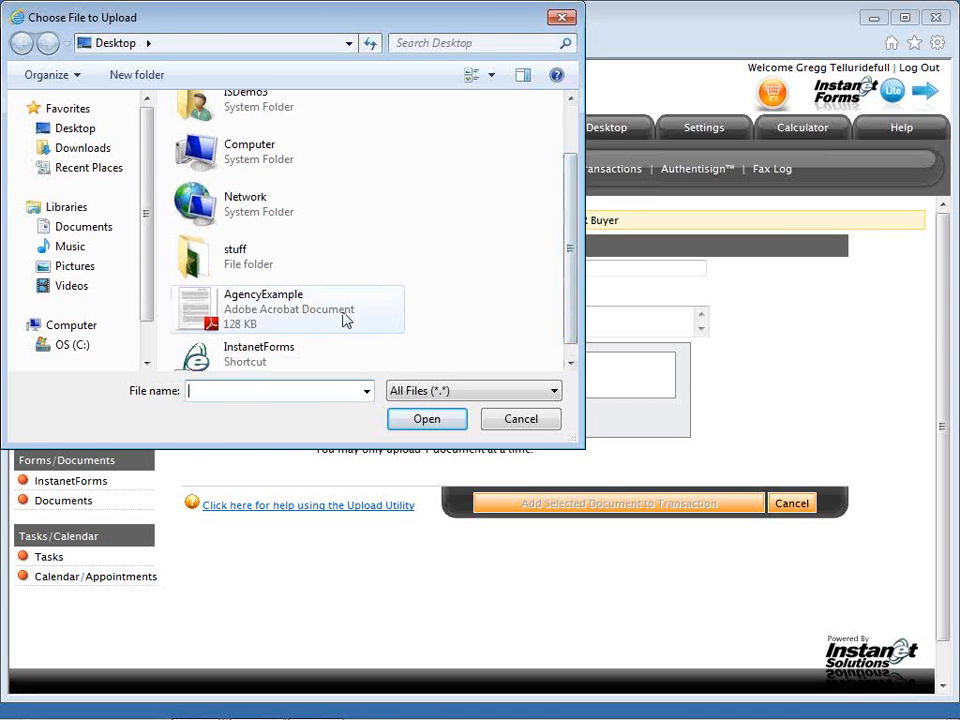
double_click(300, 316)
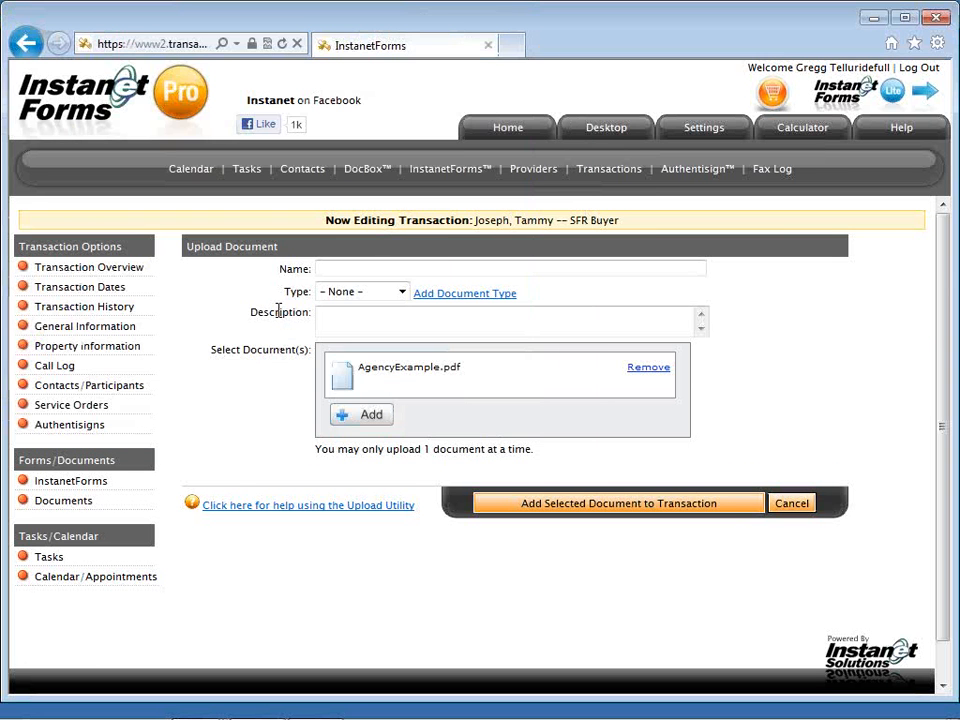
left_click(533, 507)
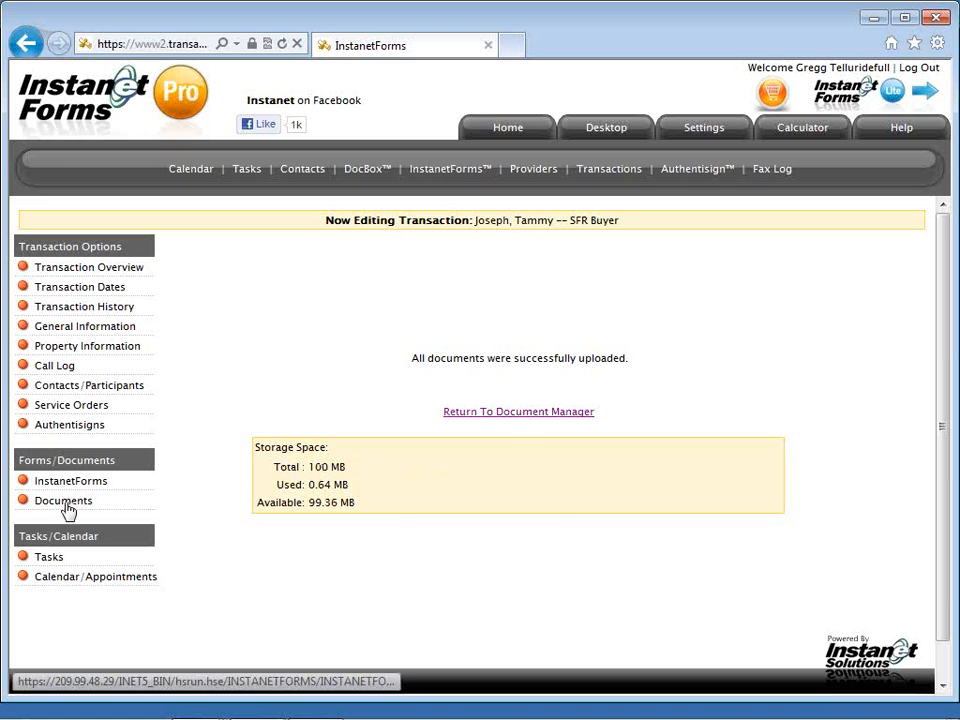
Return to the Document Manager, confirm AgencyExample.pdf is listed third, then open Transaction Overview.
left_click(504, 420)
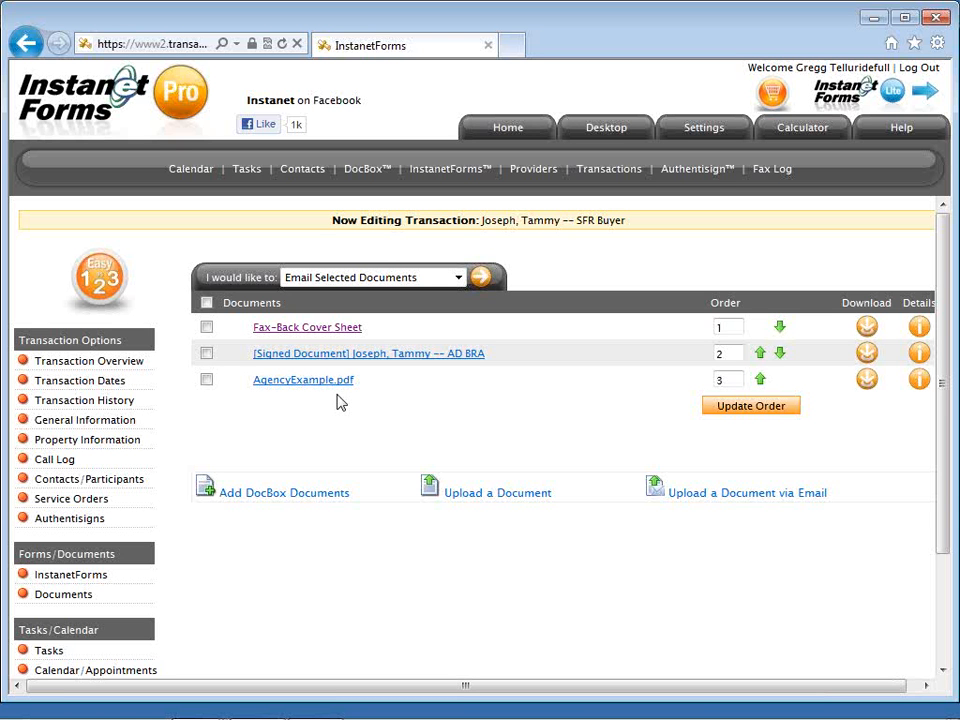
left_click(140, 368)
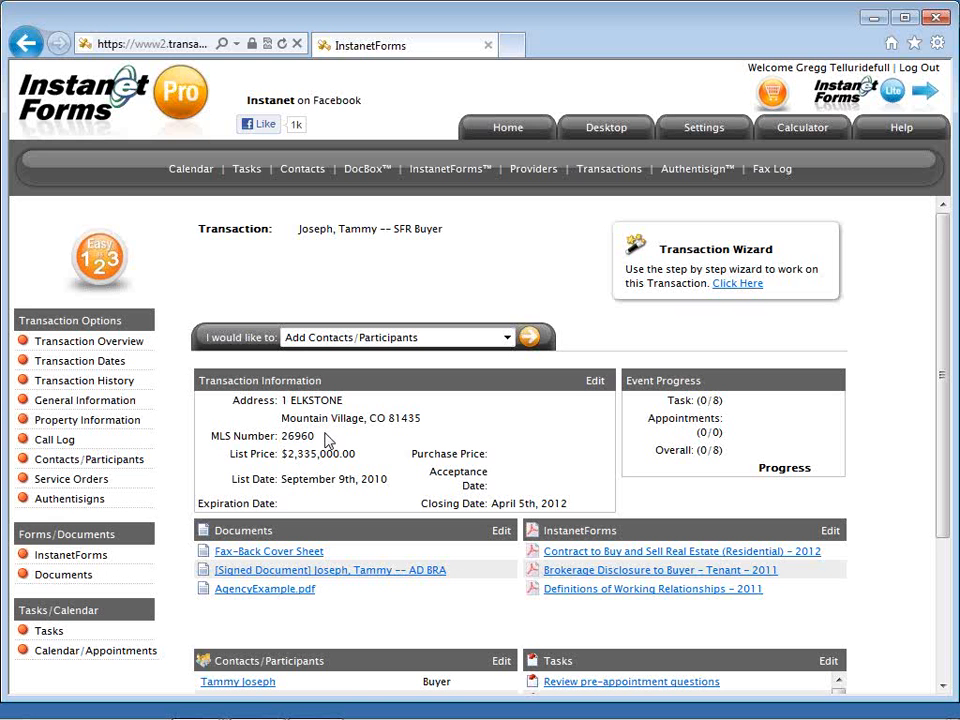
Go to the InstanetForms home page and bring up the 'Audio -- created file_now what' Notepad notes.
scroll(326, 440, "down", 1)
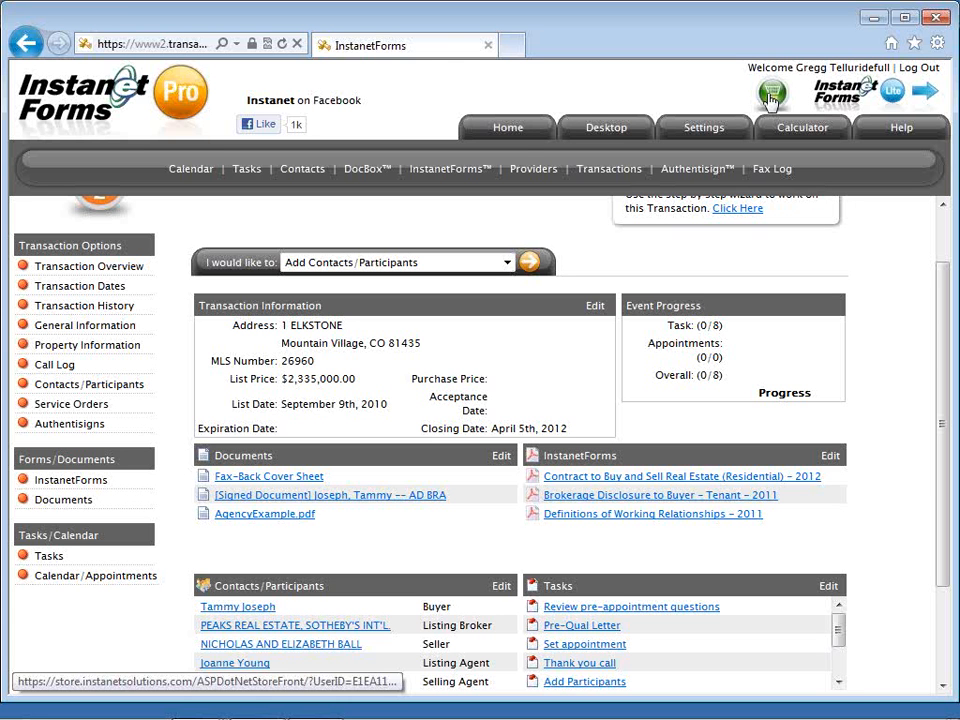
left_click(519, 136)
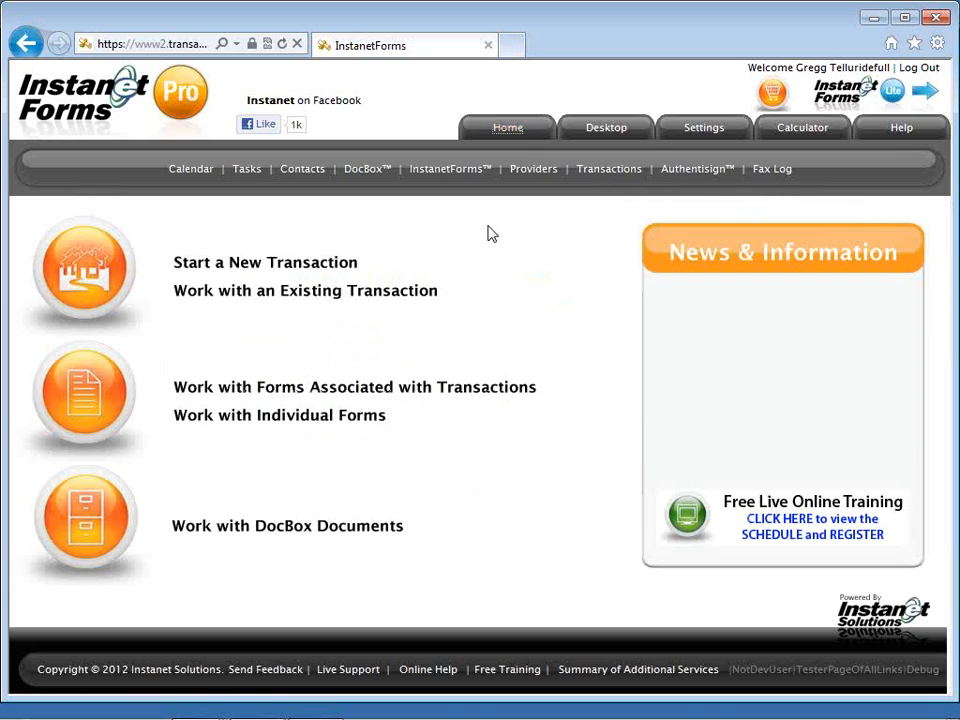
key("alt+Tab")
key("alt+Tab")
key("alt+Tab")
key("alt+Tab")
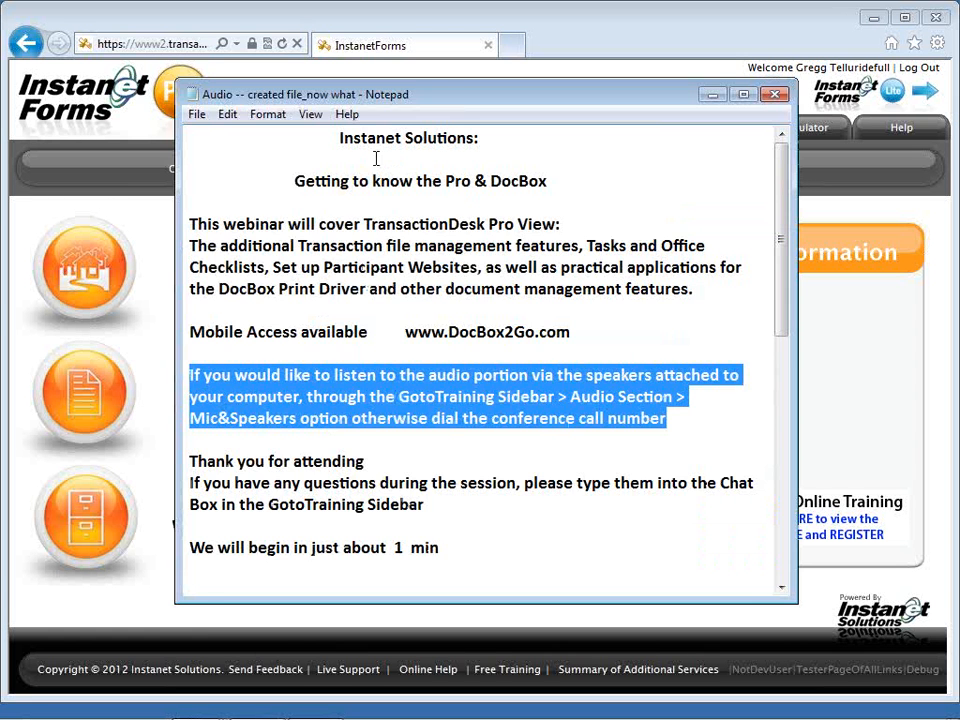
left_click(199, 116)
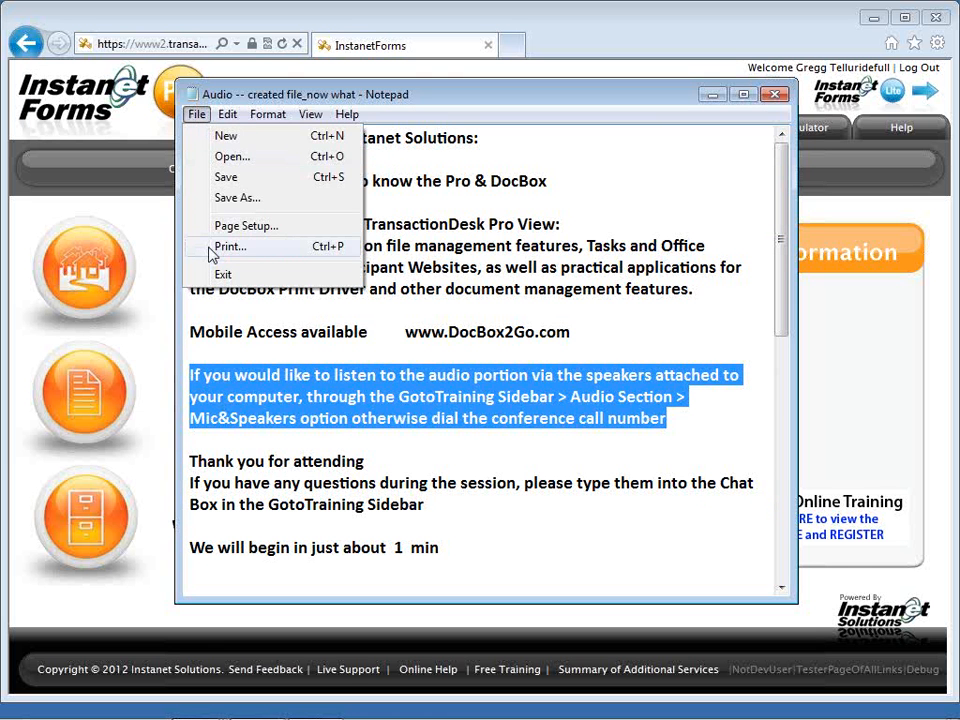
left_click(207, 247)
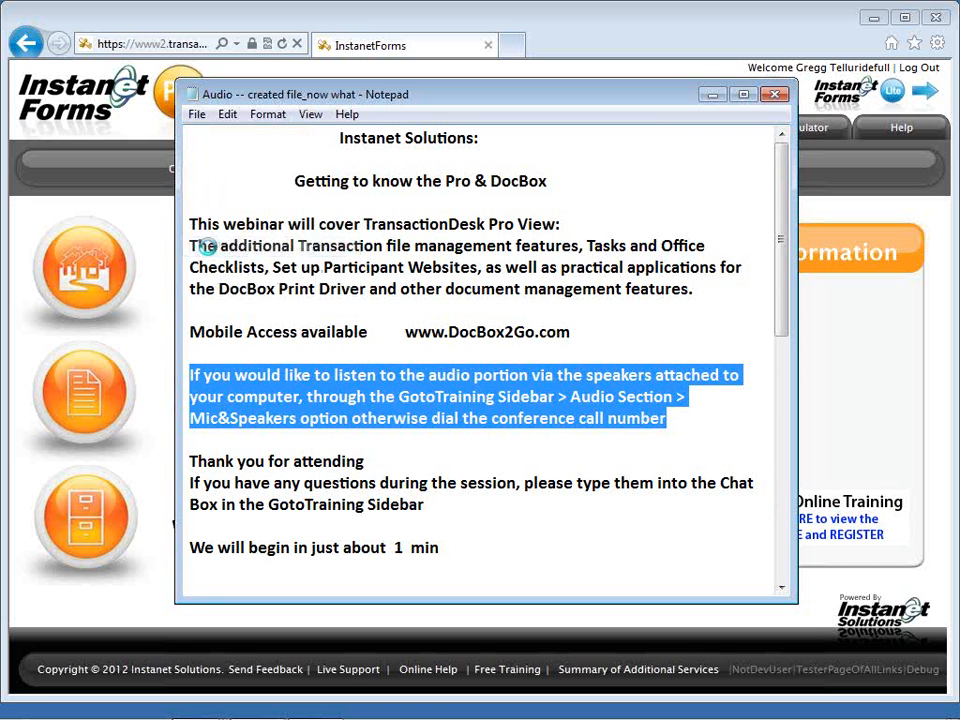
left_click(234, 247)
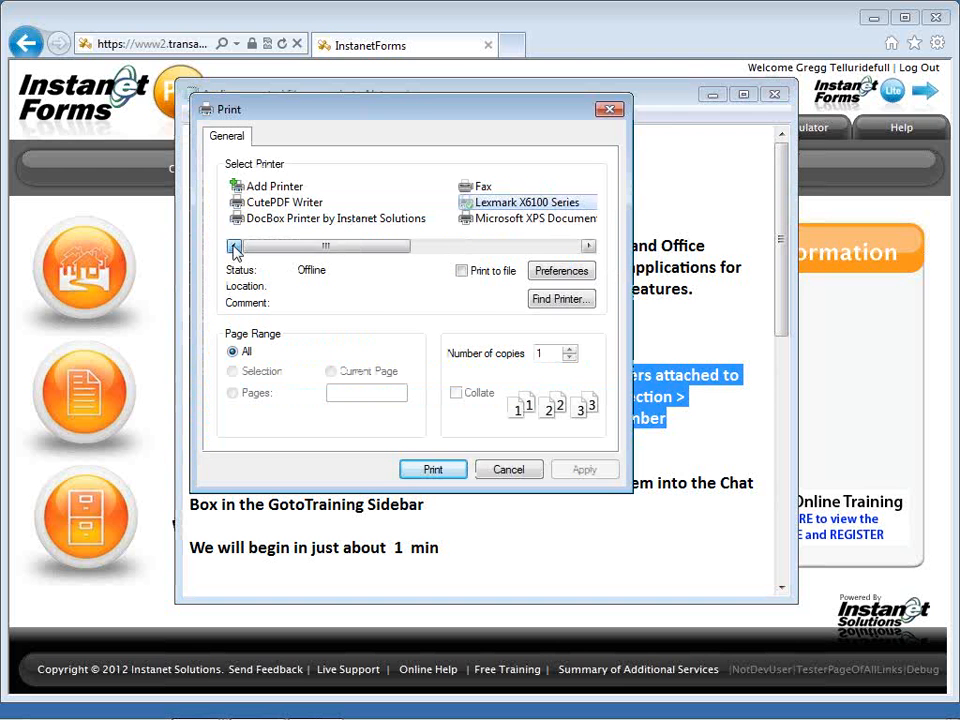
left_click(295, 220)
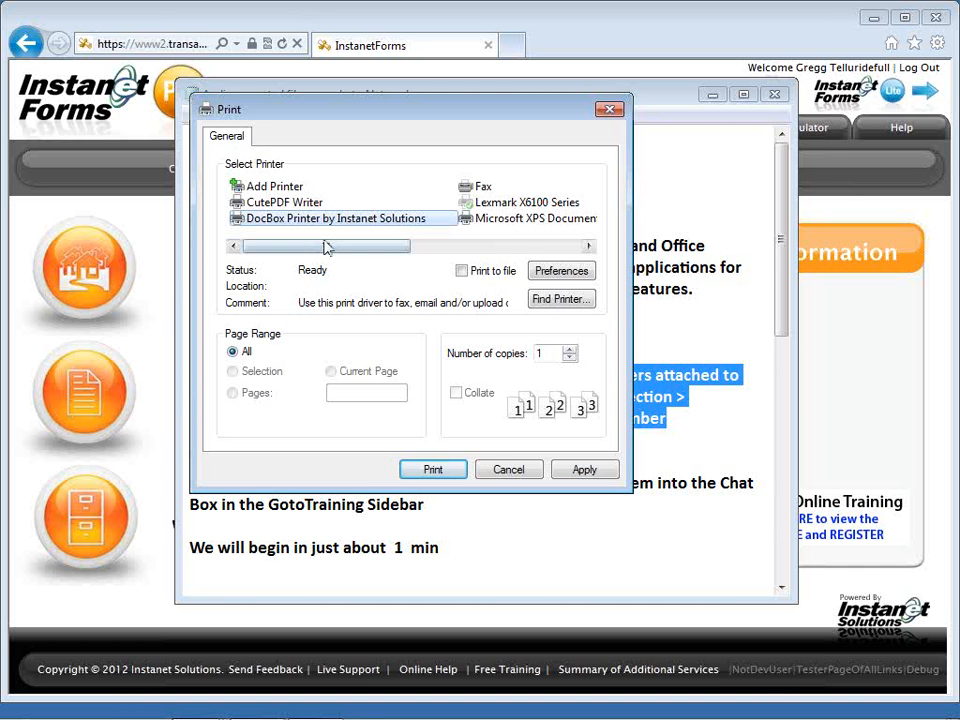
left_click(508, 470)
Scroll to the bottom of the webinar notes and highlight the webinars e-mail address.
scroll(497, 470, "down", 3)
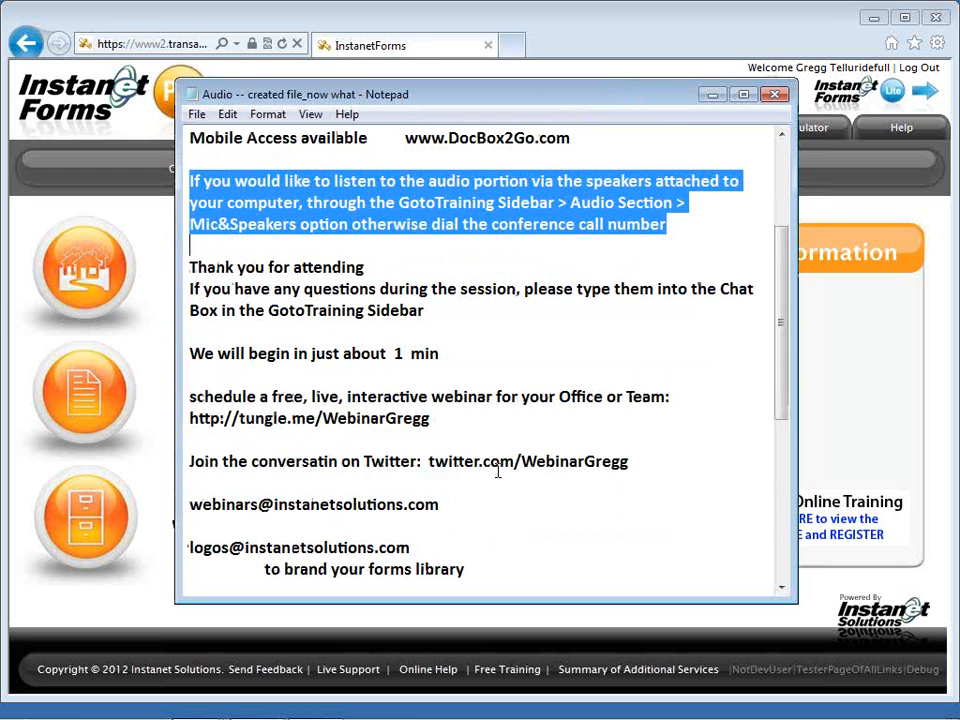
scroll(497, 470, "down", 2)
scroll(497, 470, "down", 1)
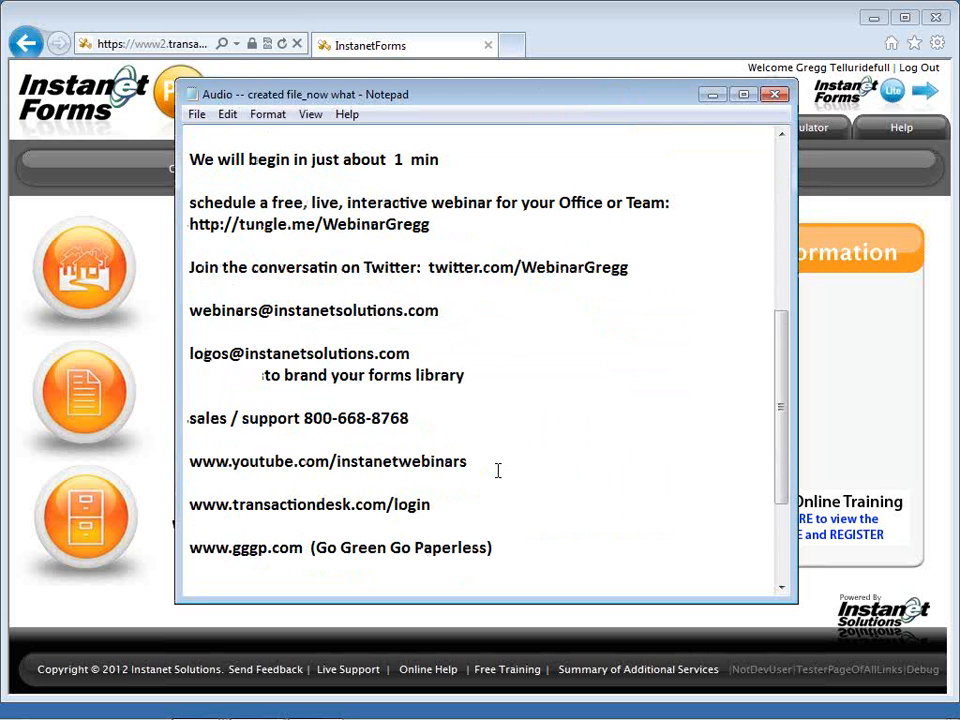
scroll(497, 470, "down", 1)
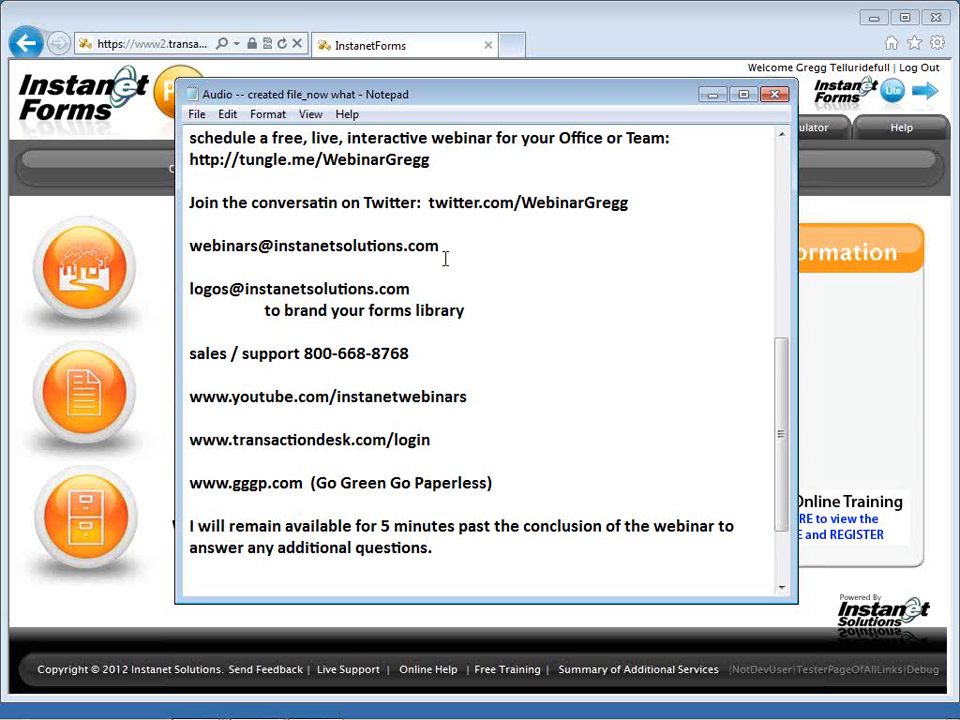
left_click_drag(440, 246, 192, 248)
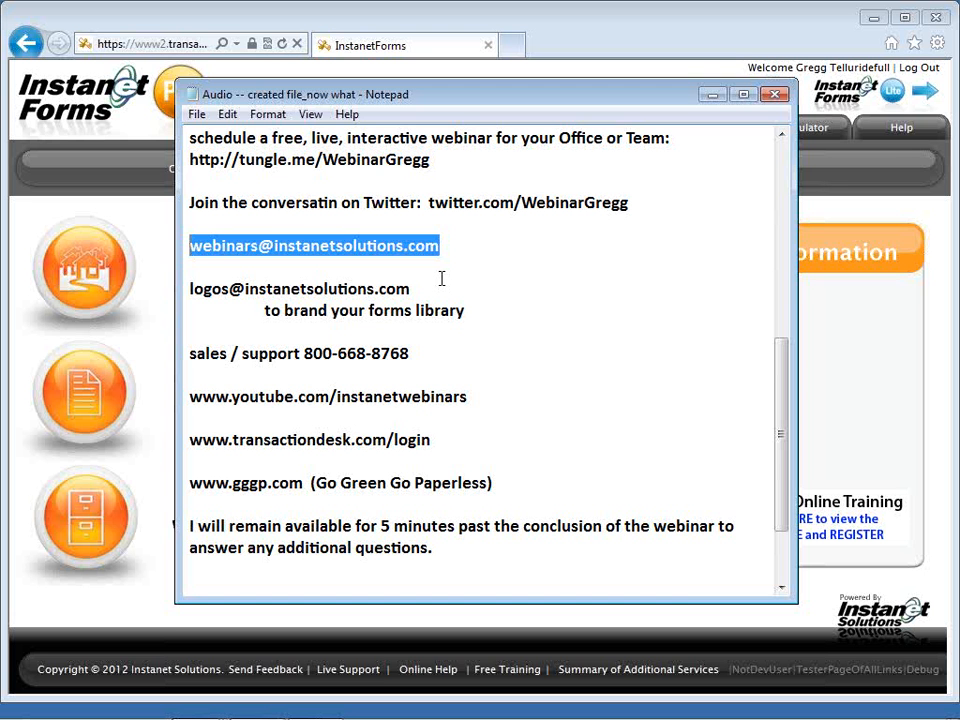
Highlight the sales and support phone number, then the YouTube channel address.
left_click(417, 353)
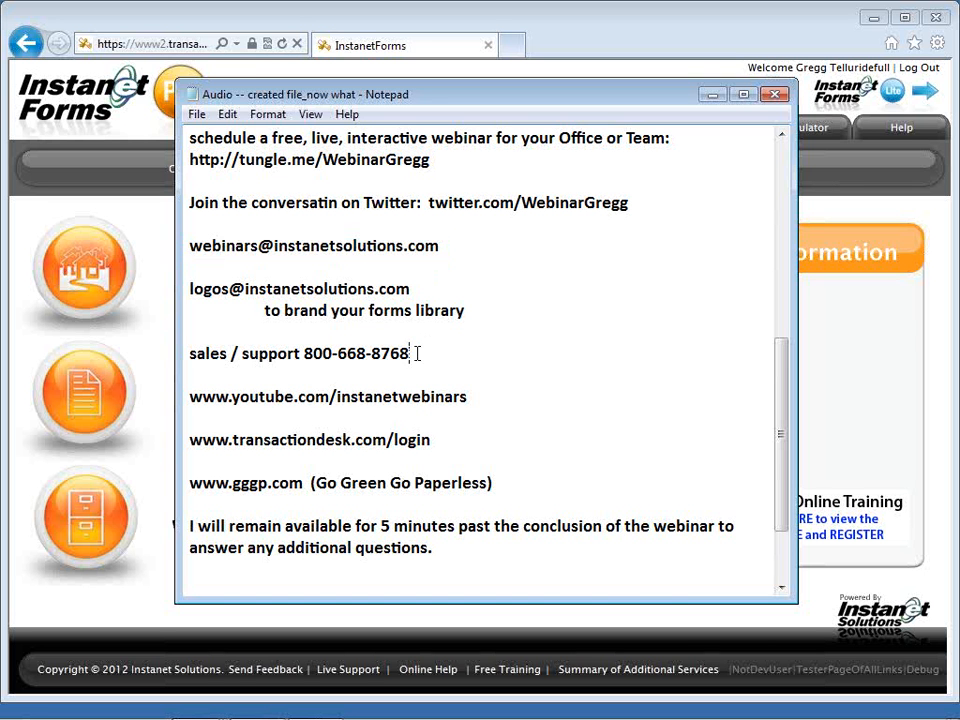
left_click_drag(417, 353, 300, 353)
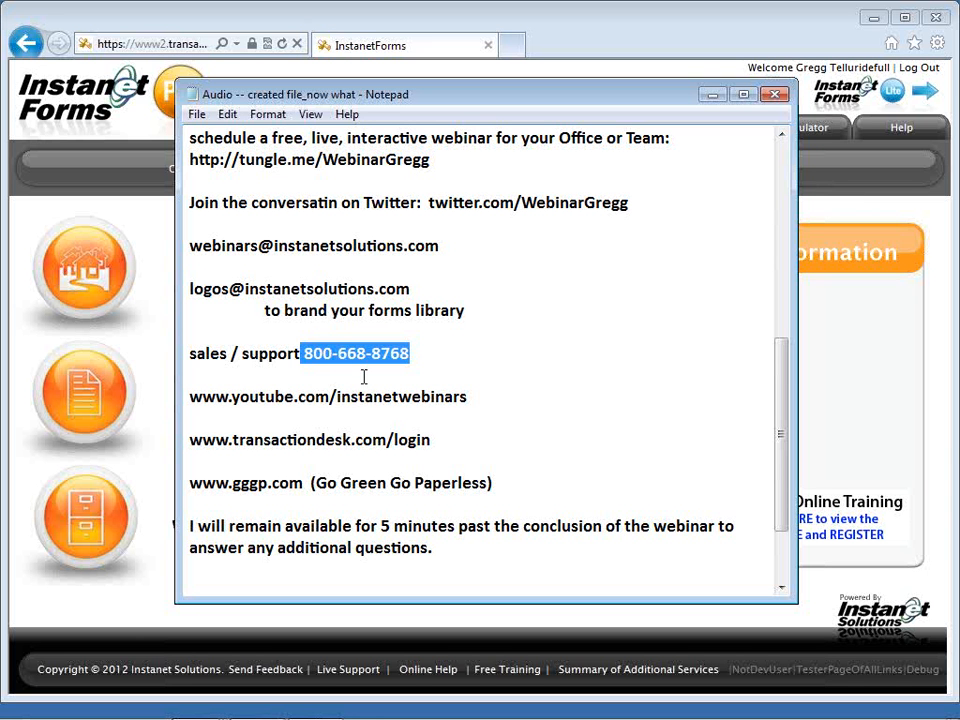
left_click_drag(468, 397, 189, 396)
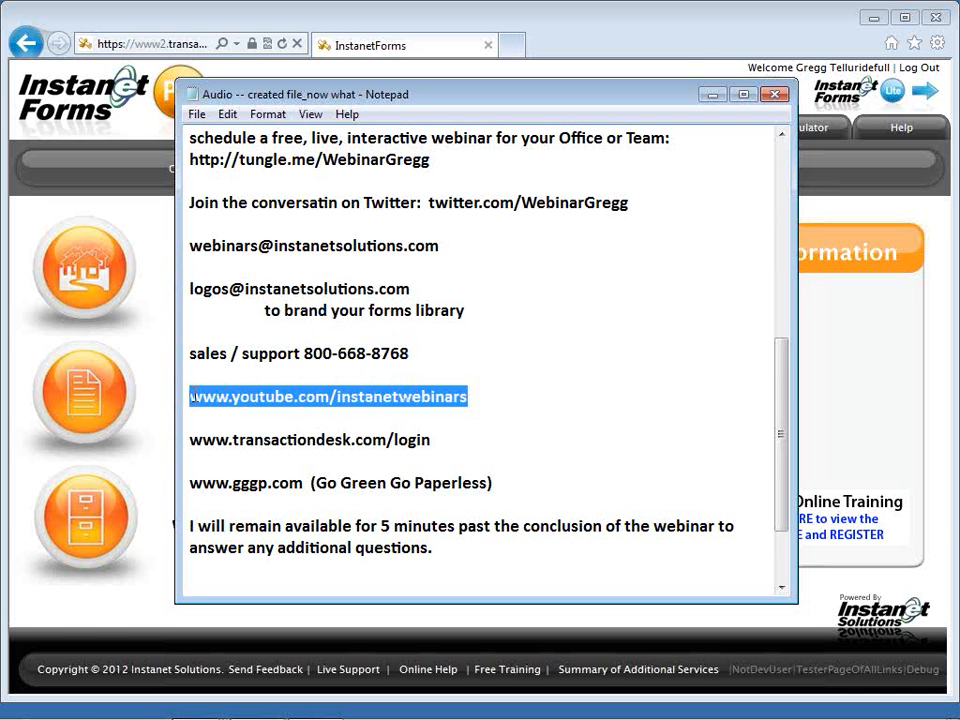